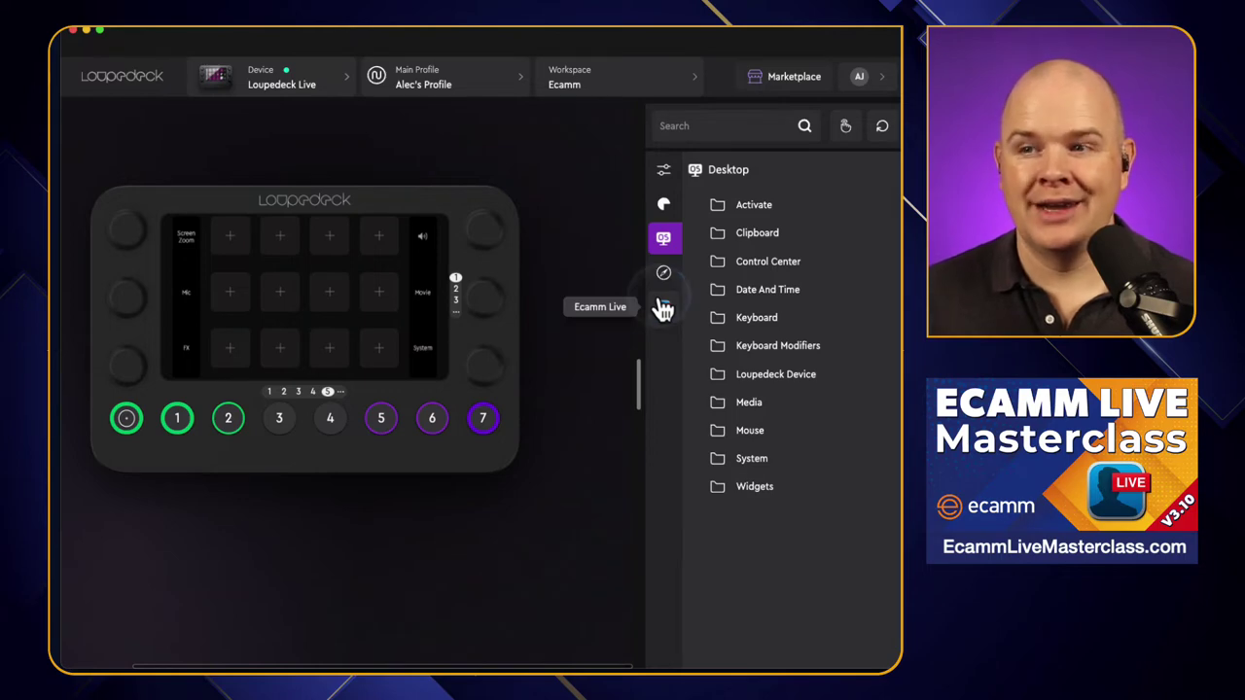
{"action": "left_click", "coordinate": [662, 307]}
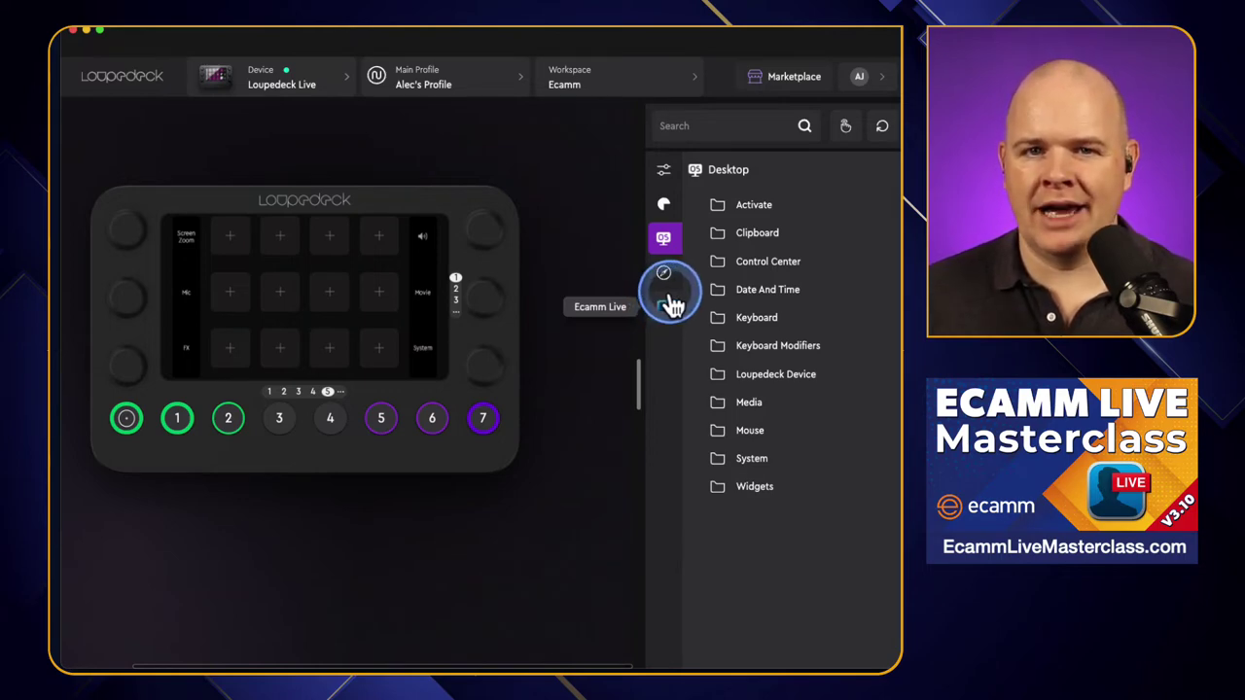
{"action": "left_click", "coordinate": [714, 245]}
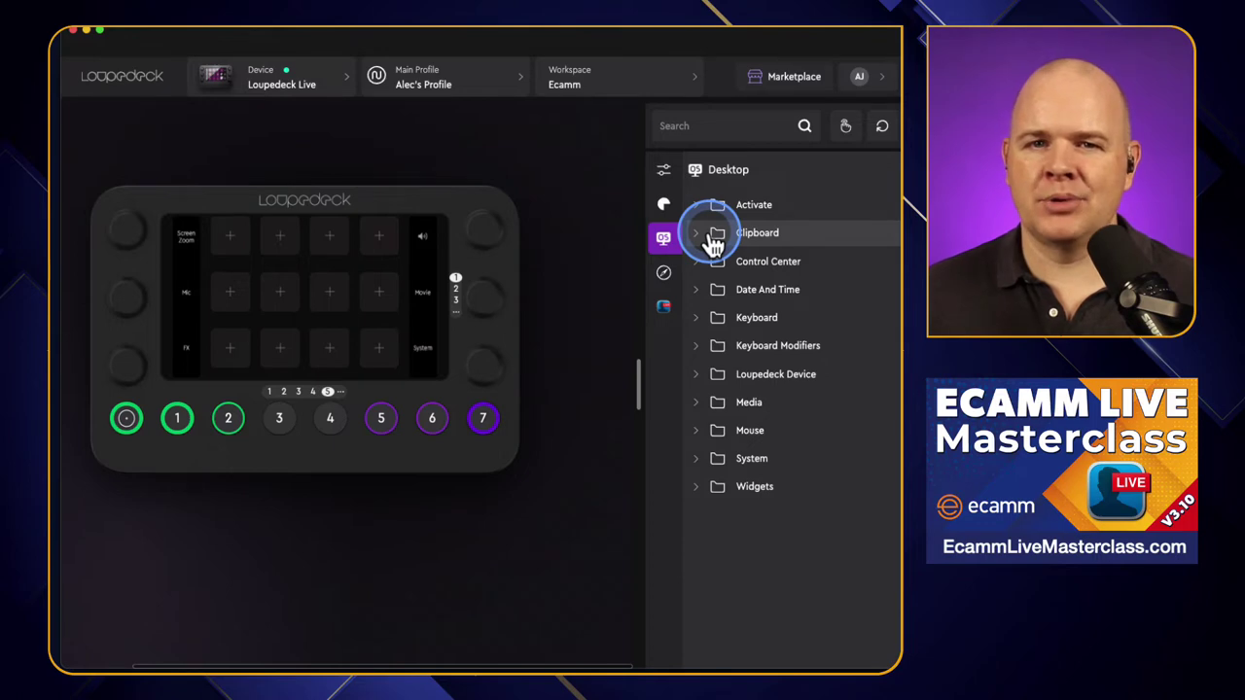
{"action": "left_click", "coordinate": [714, 245]}
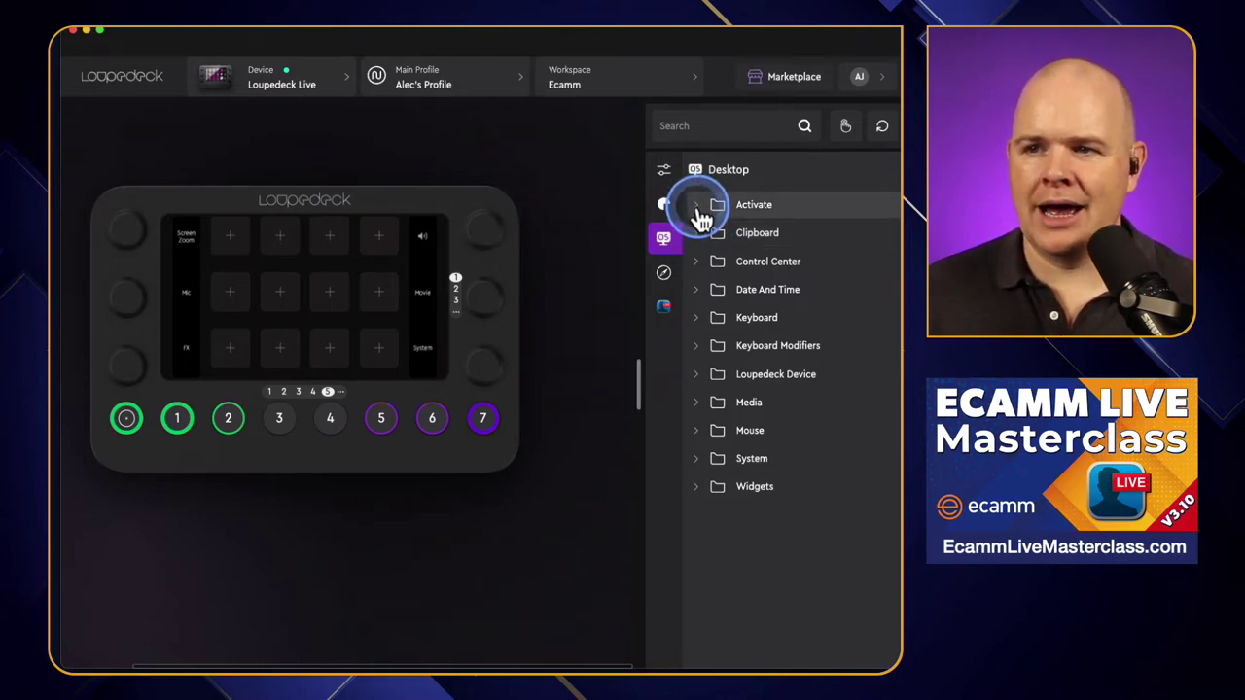
Step: Expand the Keyboard group of the Desktop actions and examine the arrow-move, number and letter key actions it offers
{"action": "left_click", "coordinate": [700, 321]}
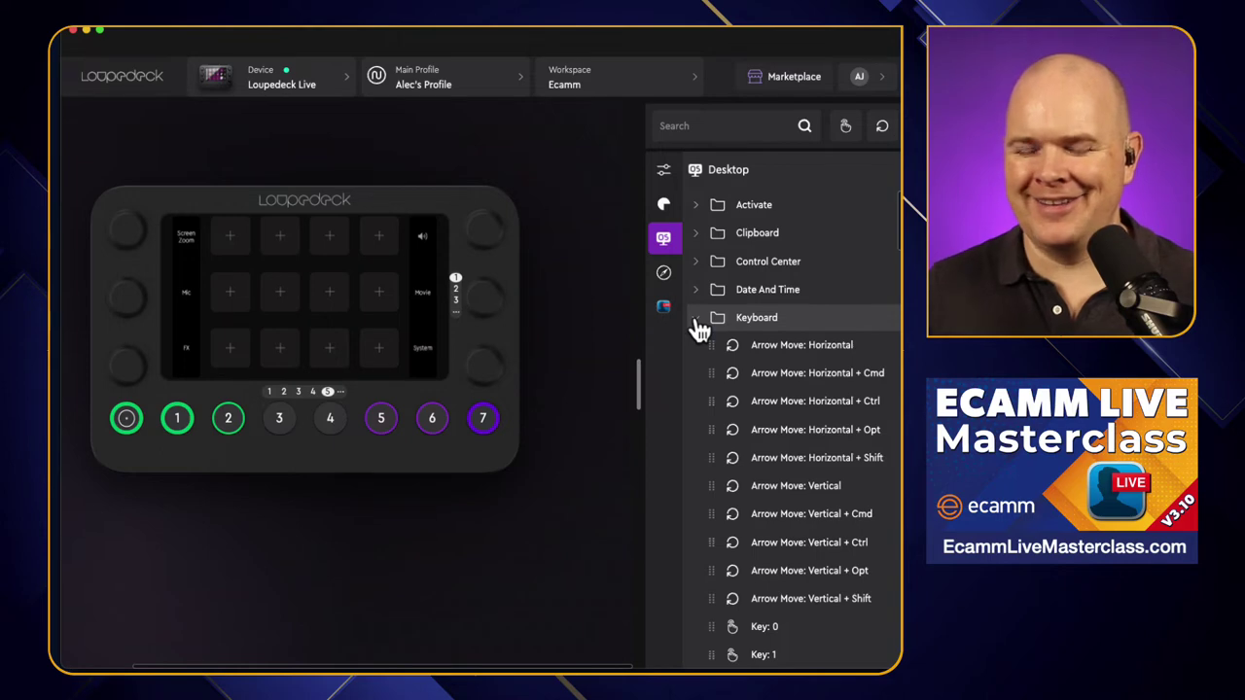
{"action": "left_click", "coordinate": [700, 330]}
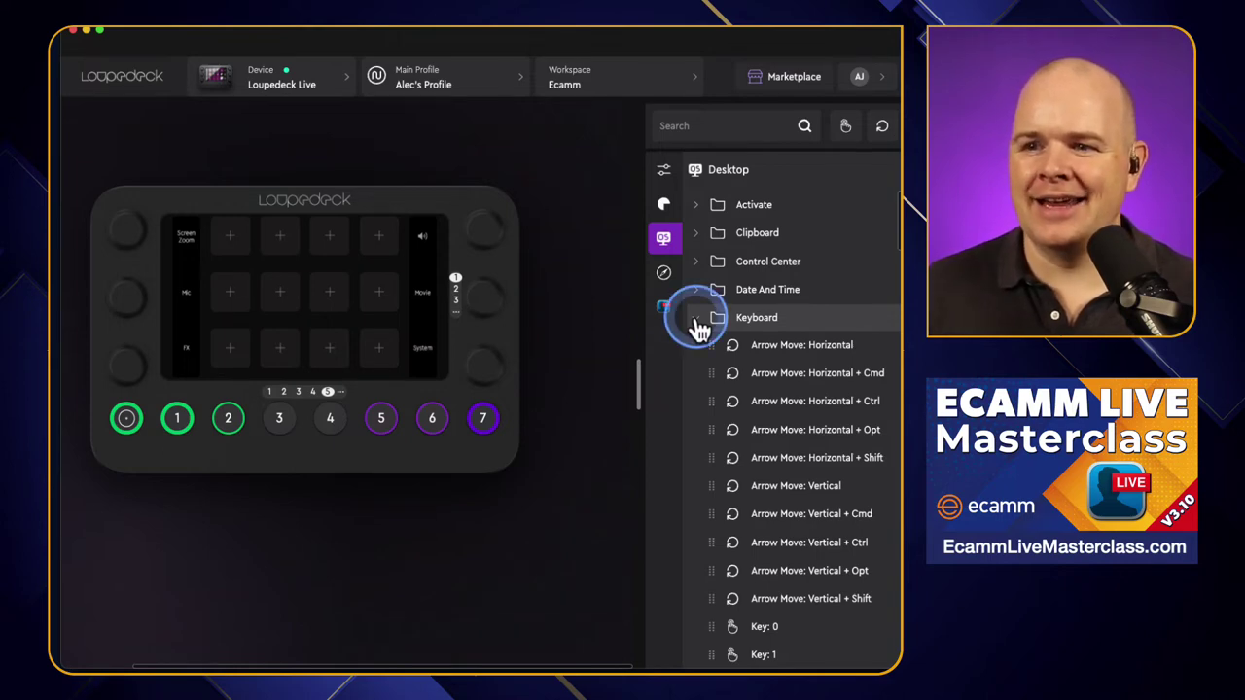
{"action": "scroll", "coordinate": [764, 397], "scroll_direction": "down", "scroll_amount": 3}
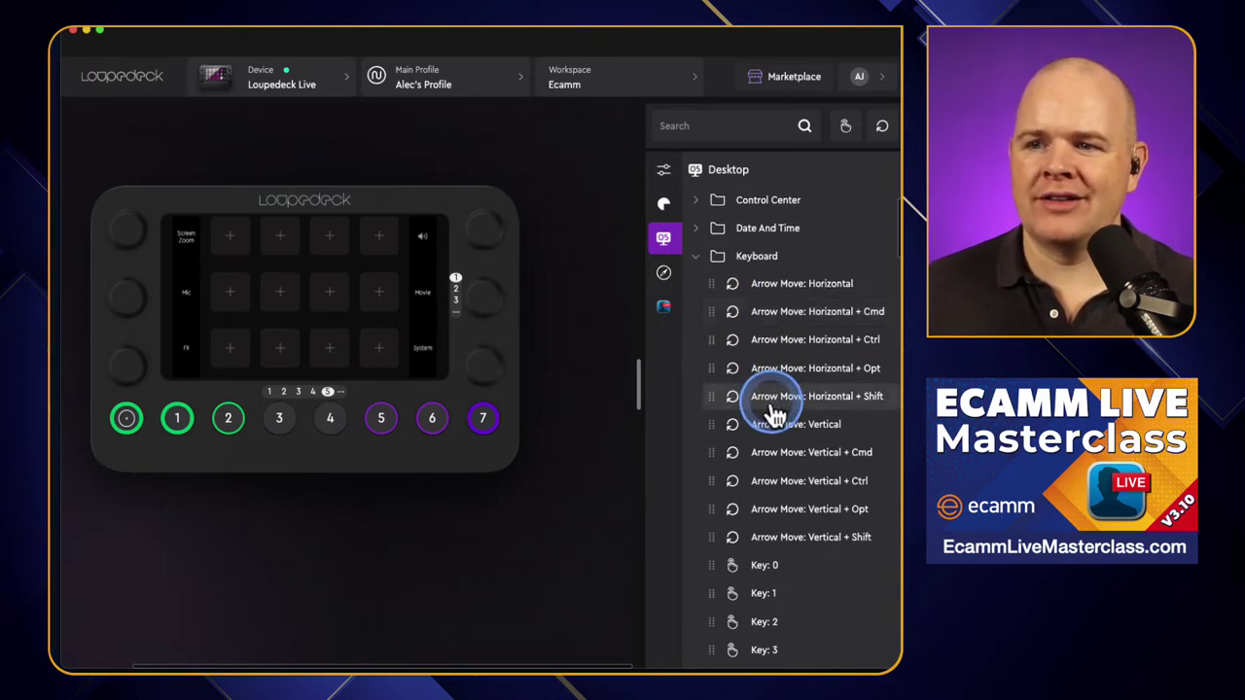
{"action": "scroll", "coordinate": [775, 417], "scroll_direction": "down", "scroll_amount": 1}
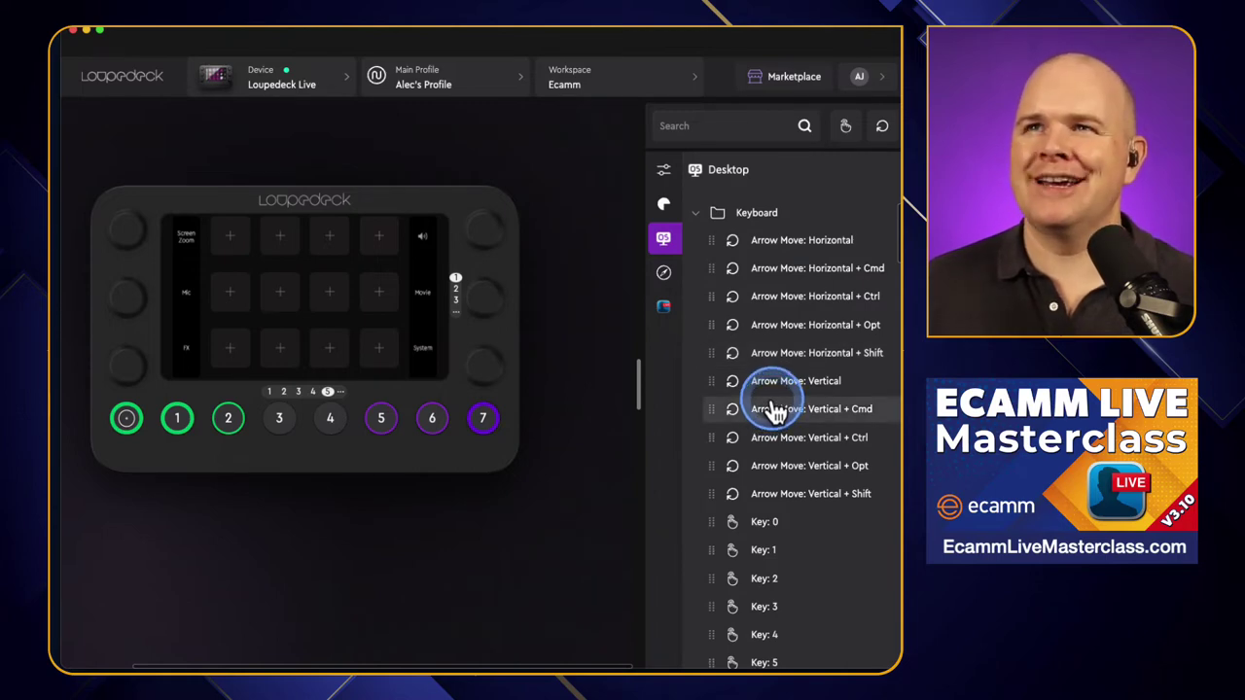
{"action": "scroll", "coordinate": [775, 414], "scroll_direction": "down", "scroll_amount": 1}
{"action": "scroll", "coordinate": [775, 414], "scroll_direction": "down", "scroll_amount": 1}
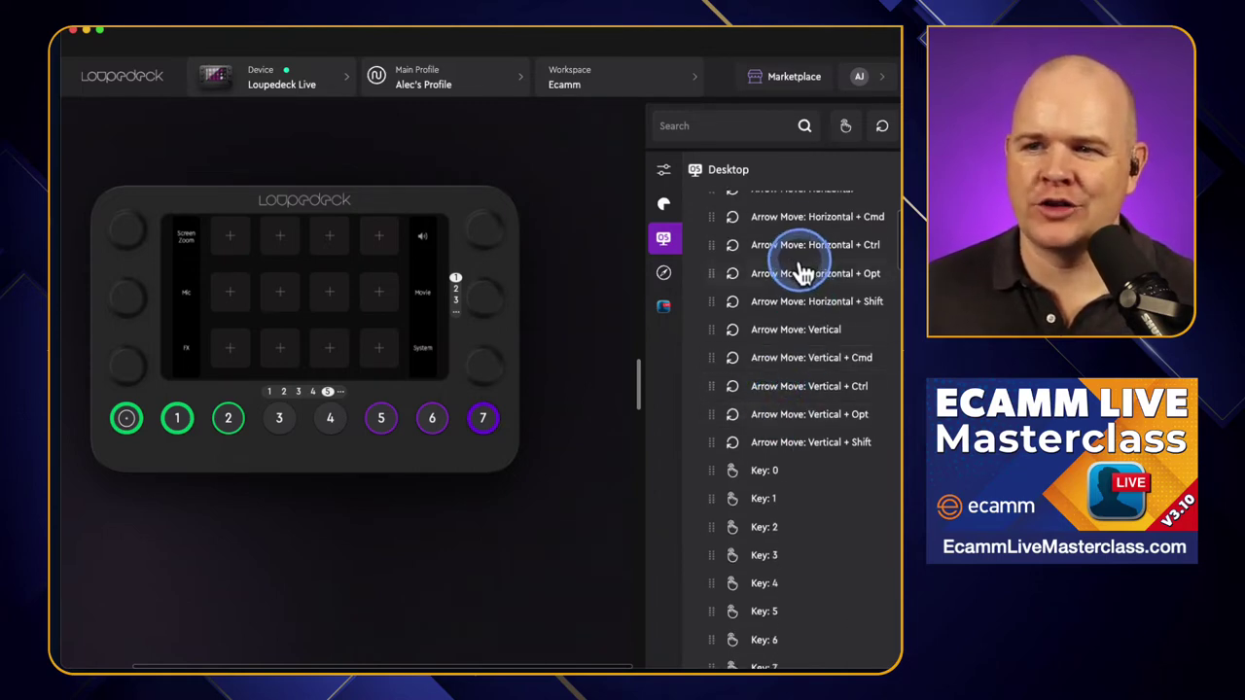
{"action": "scroll", "coordinate": [786, 334], "scroll_direction": "down", "scroll_amount": 3}
{"action": "scroll", "coordinate": [786, 346], "scroll_direction": "down", "scroll_amount": 9}
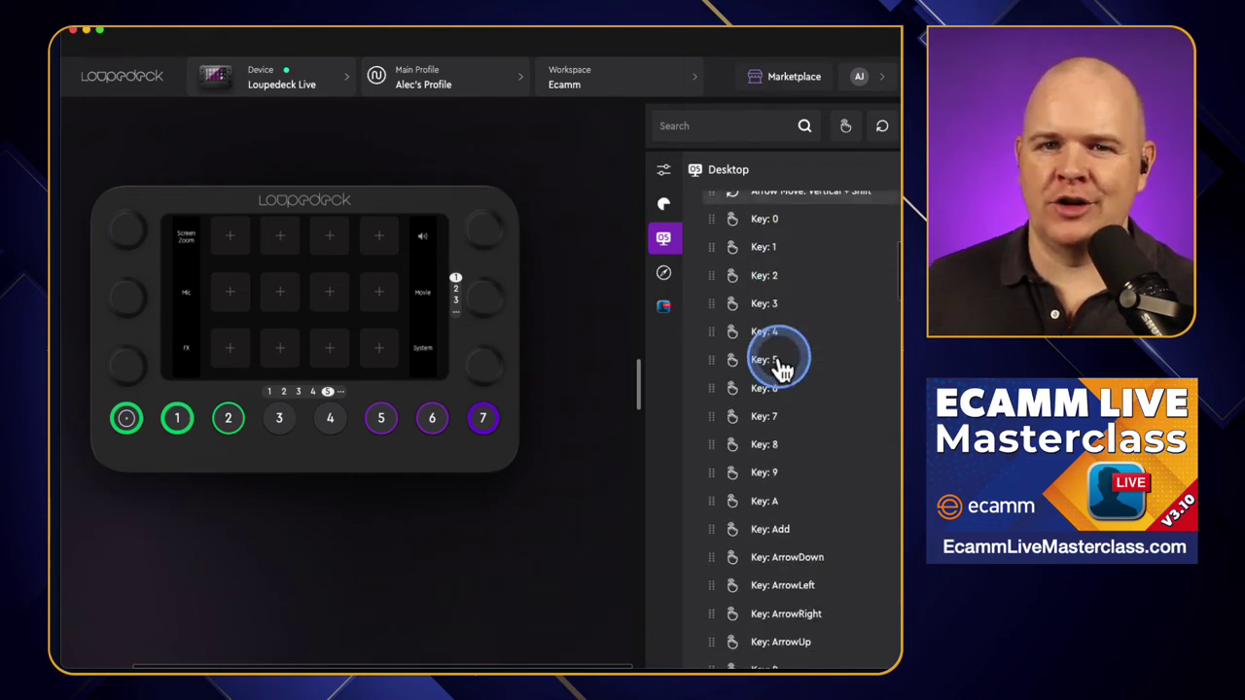
{"action": "scroll", "coordinate": [783, 368], "scroll_direction": "down", "scroll_amount": 8}
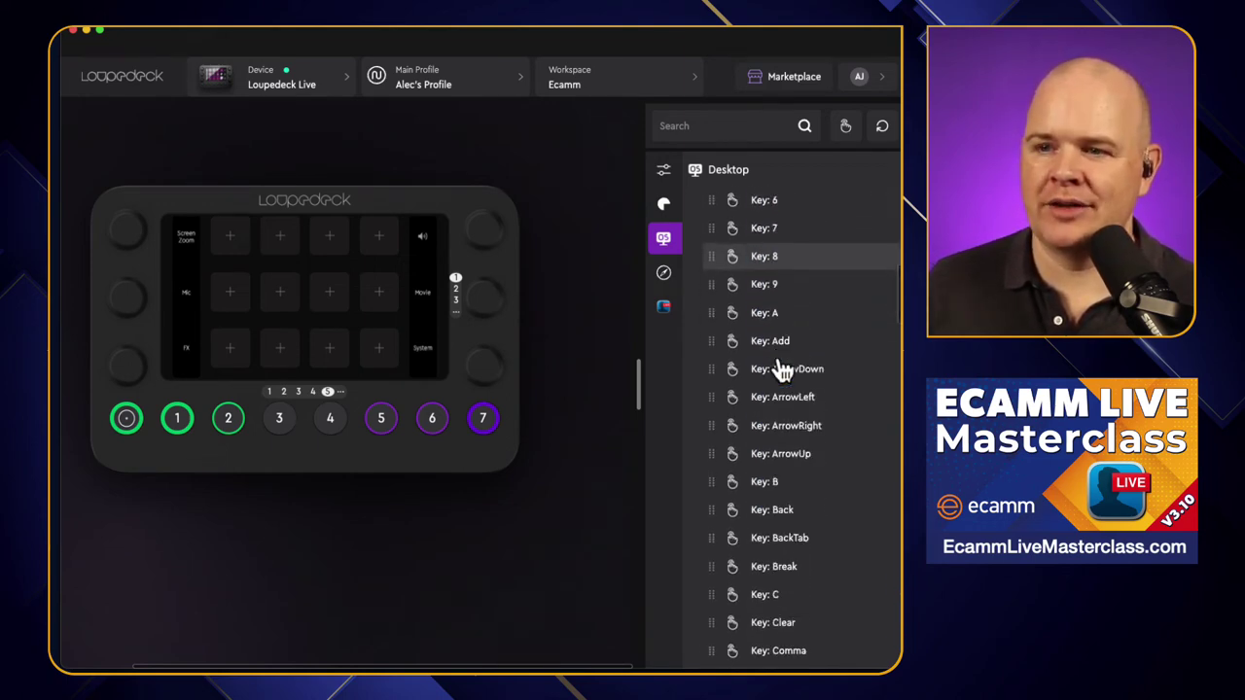
{"action": "scroll", "coordinate": [784, 367], "scroll_direction": "up", "scroll_amount": 10}
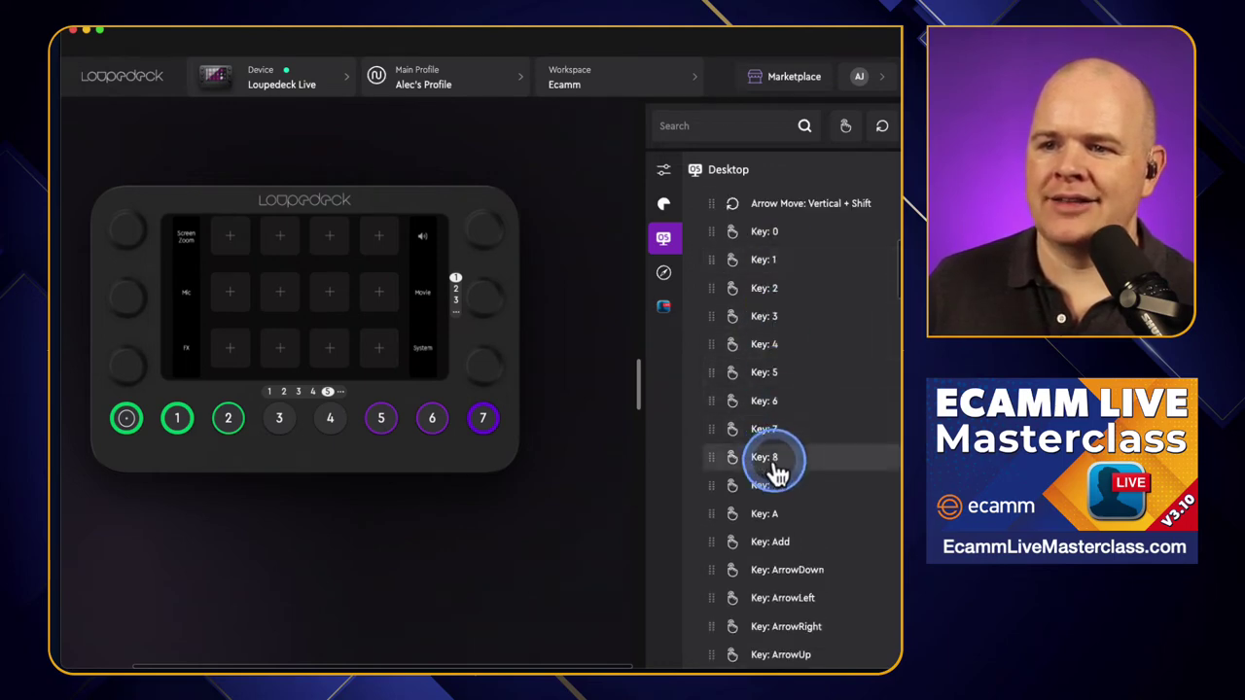
{"action": "scroll", "coordinate": [776, 467], "scroll_direction": "down", "scroll_amount": 10}
{"action": "scroll", "coordinate": [778, 536], "scroll_direction": "down", "scroll_amount": 4}
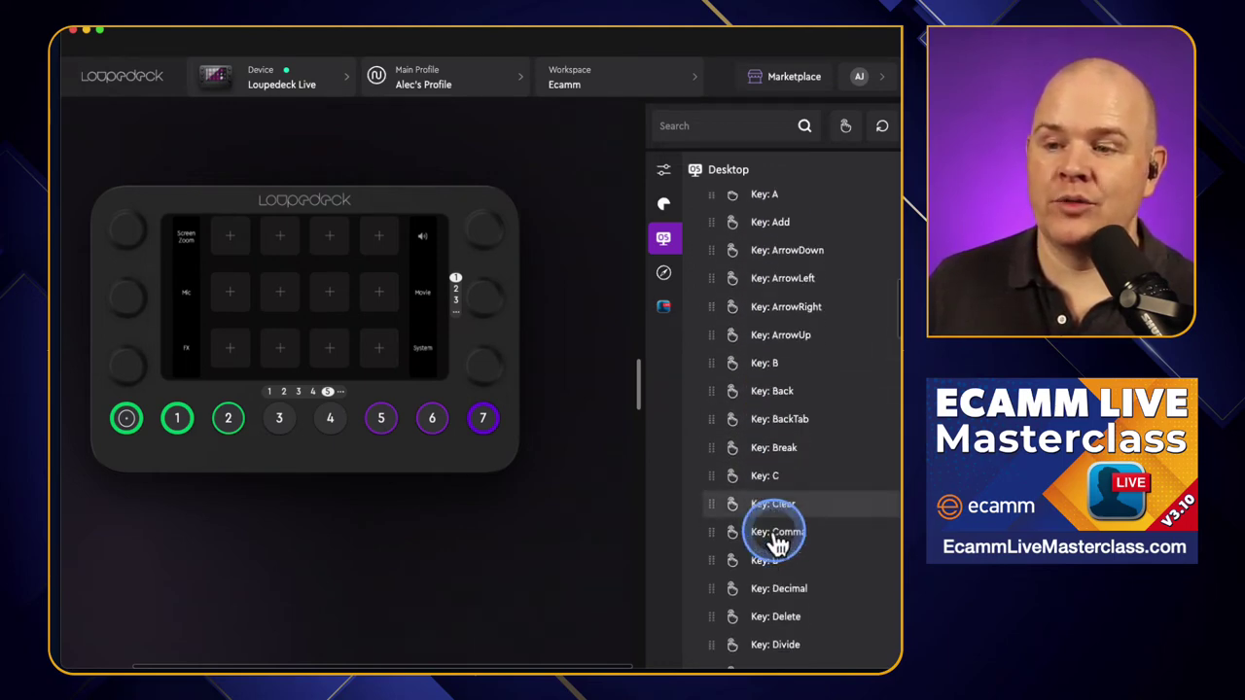
Step: Examine the function-key actions from F1 to F24 in the Keyboard group
{"action": "scroll", "coordinate": [776, 554], "scroll_direction": "down", "scroll_amount": 5}
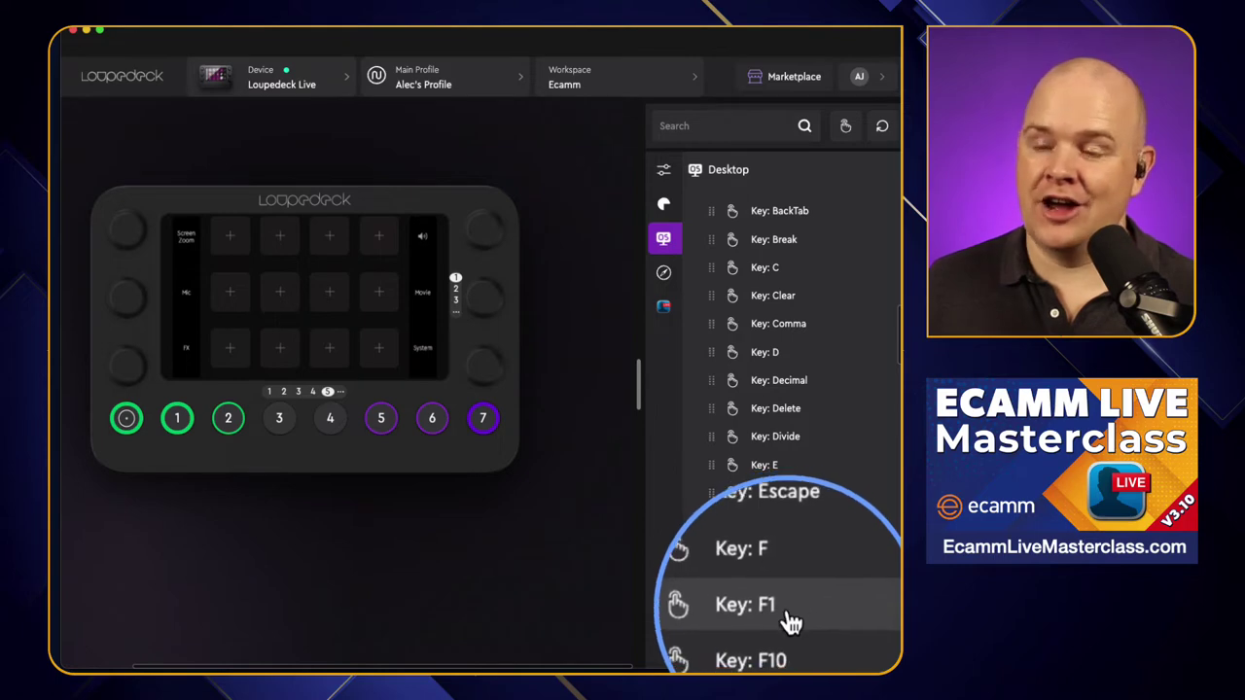
{"action": "scroll", "coordinate": [794, 659], "scroll_direction": "down", "scroll_amount": 1}
{"action": "scroll", "coordinate": [794, 660], "scroll_direction": "down", "scroll_amount": 4}
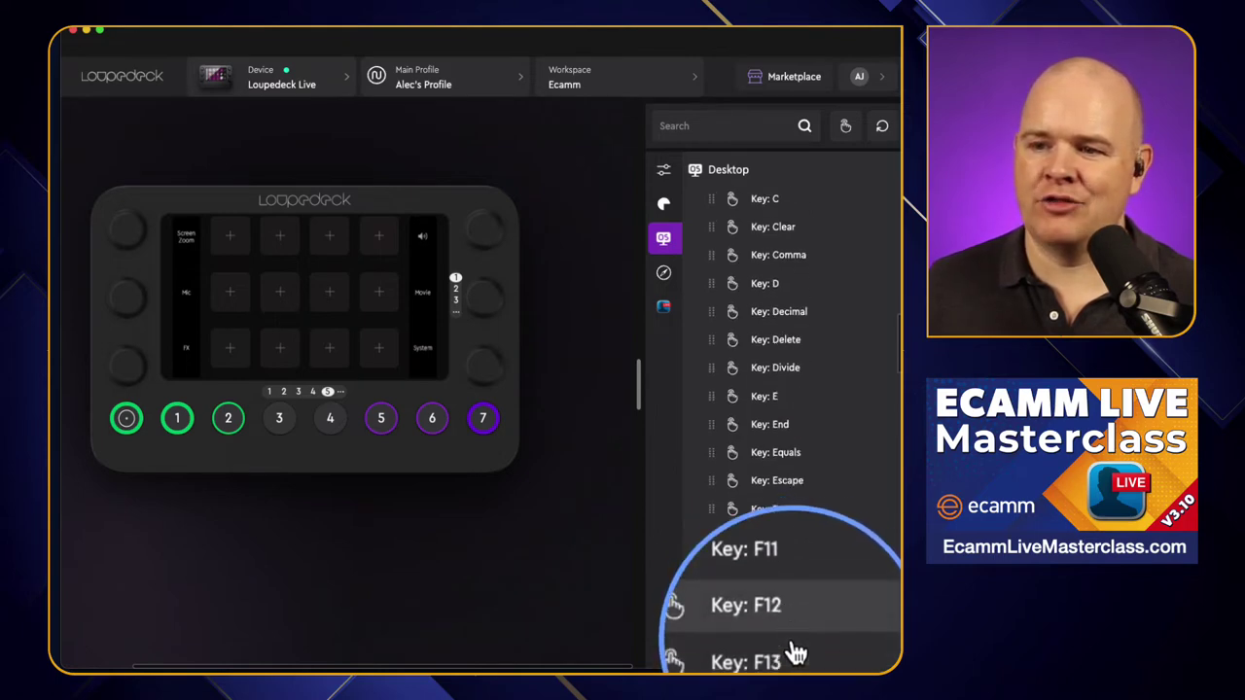
{"action": "scroll", "coordinate": [796, 652], "scroll_direction": "down", "scroll_amount": 5}
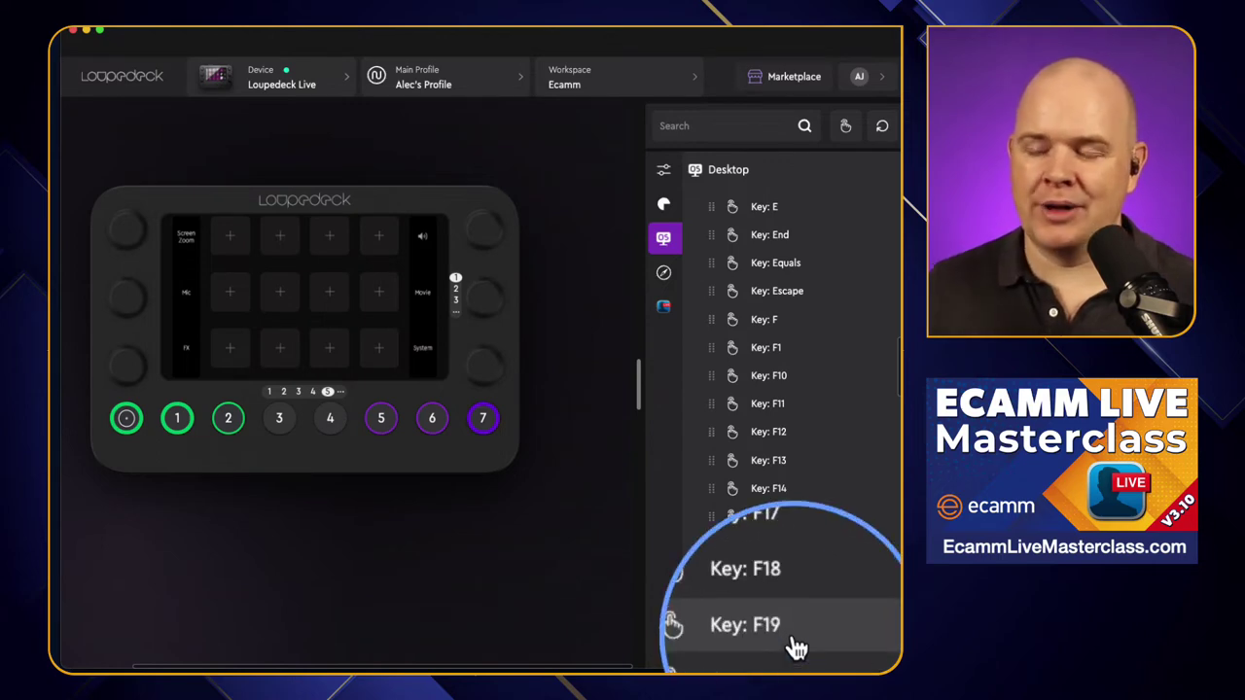
{"action": "scroll", "coordinate": [796, 646], "scroll_direction": "down", "scroll_amount": 2}
{"action": "scroll", "coordinate": [794, 642], "scroll_direction": "down", "scroll_amount": 1}
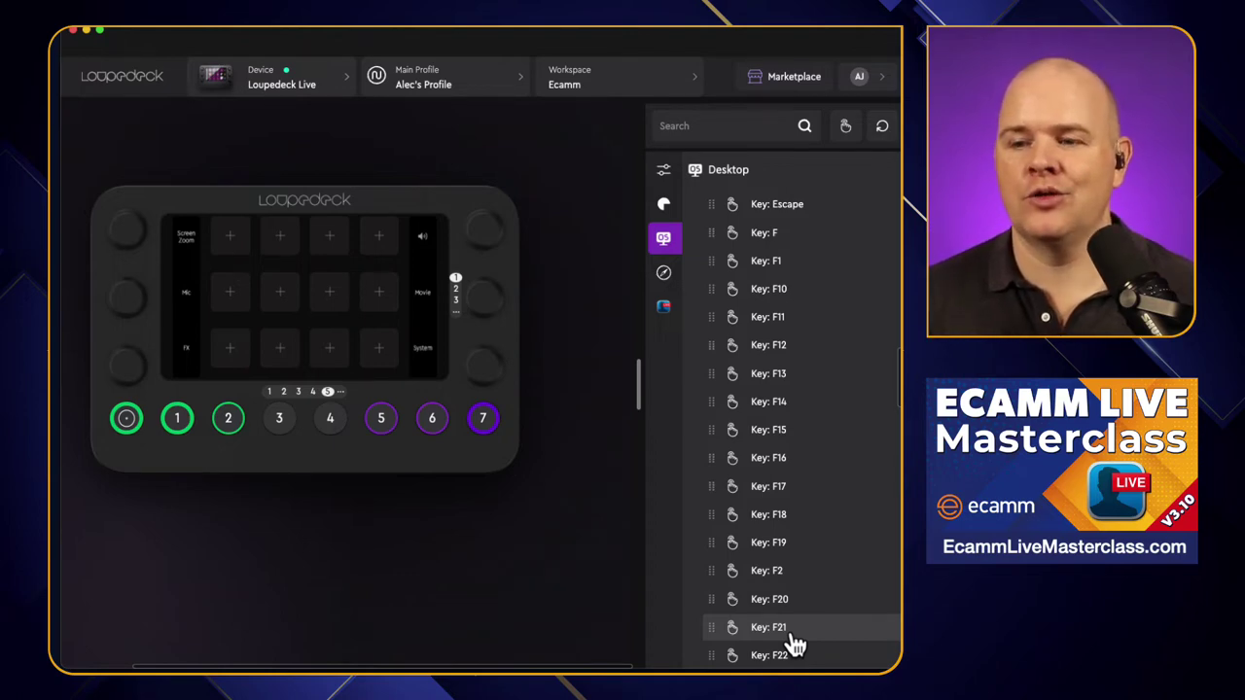
{"action": "left_click", "coordinate": [790, 631]}
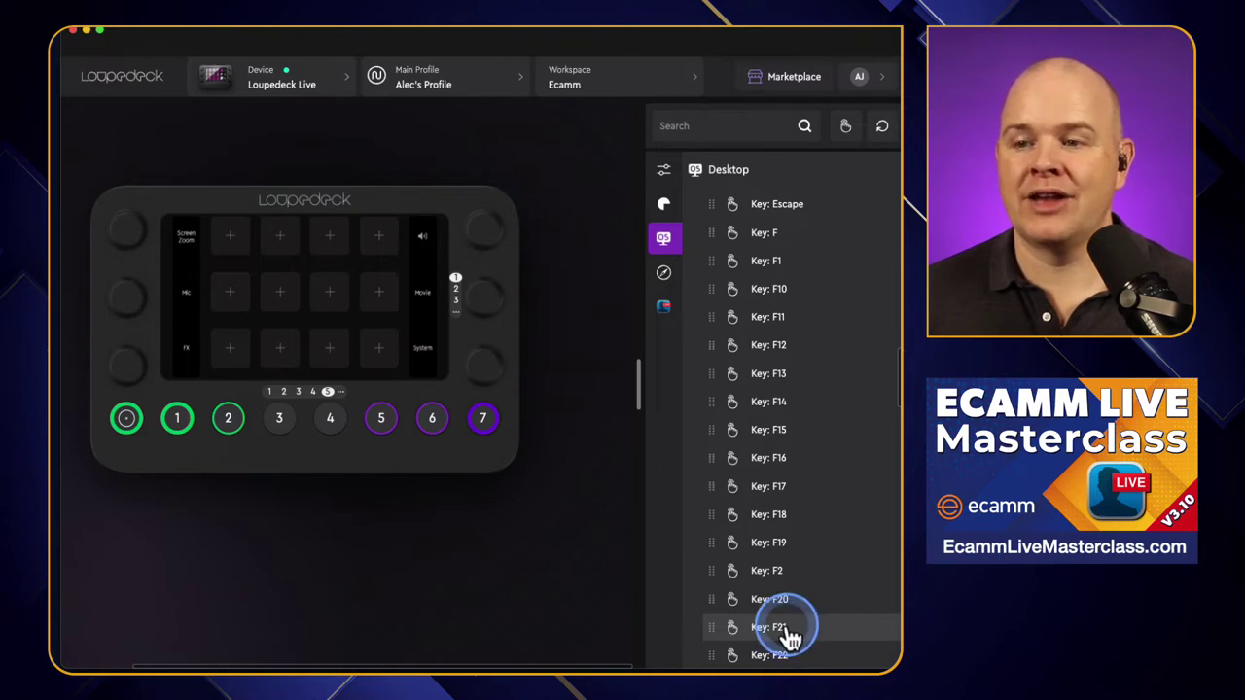
{"action": "scroll", "coordinate": [790, 634], "scroll_direction": "down", "scroll_amount": 2}
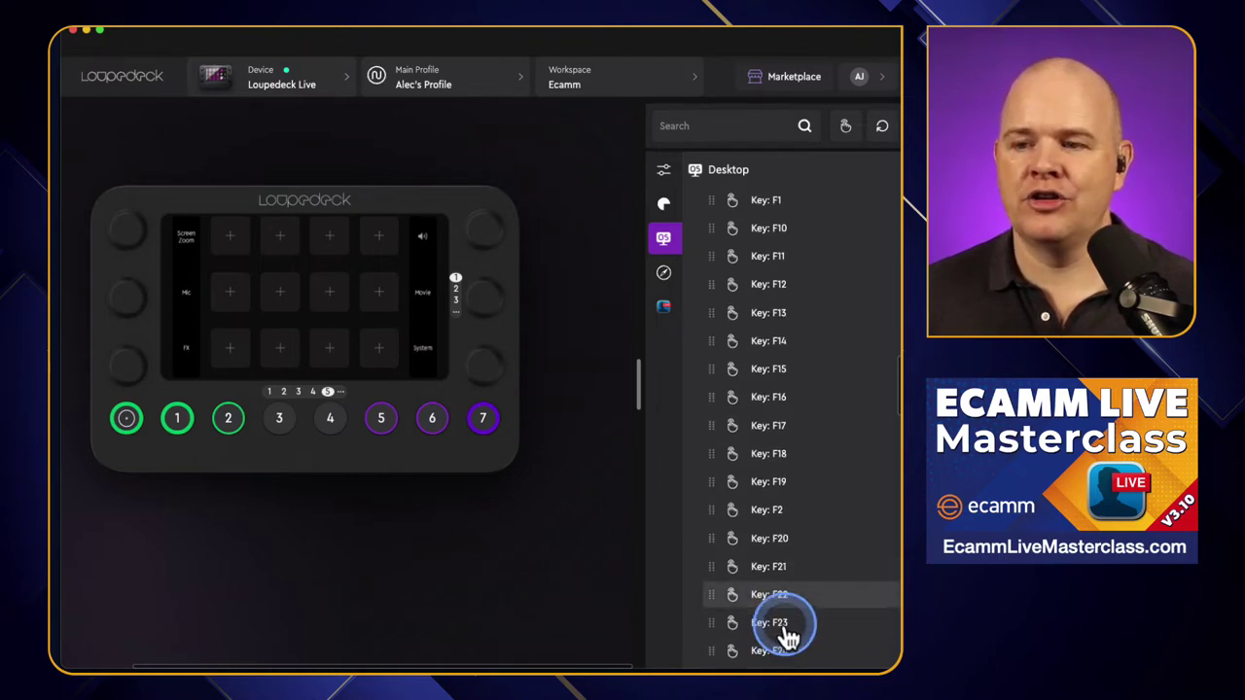
{"action": "scroll", "coordinate": [788, 638], "scroll_direction": "down", "scroll_amount": 3}
{"action": "scroll", "coordinate": [788, 642], "scroll_direction": "down", "scroll_amount": 2}
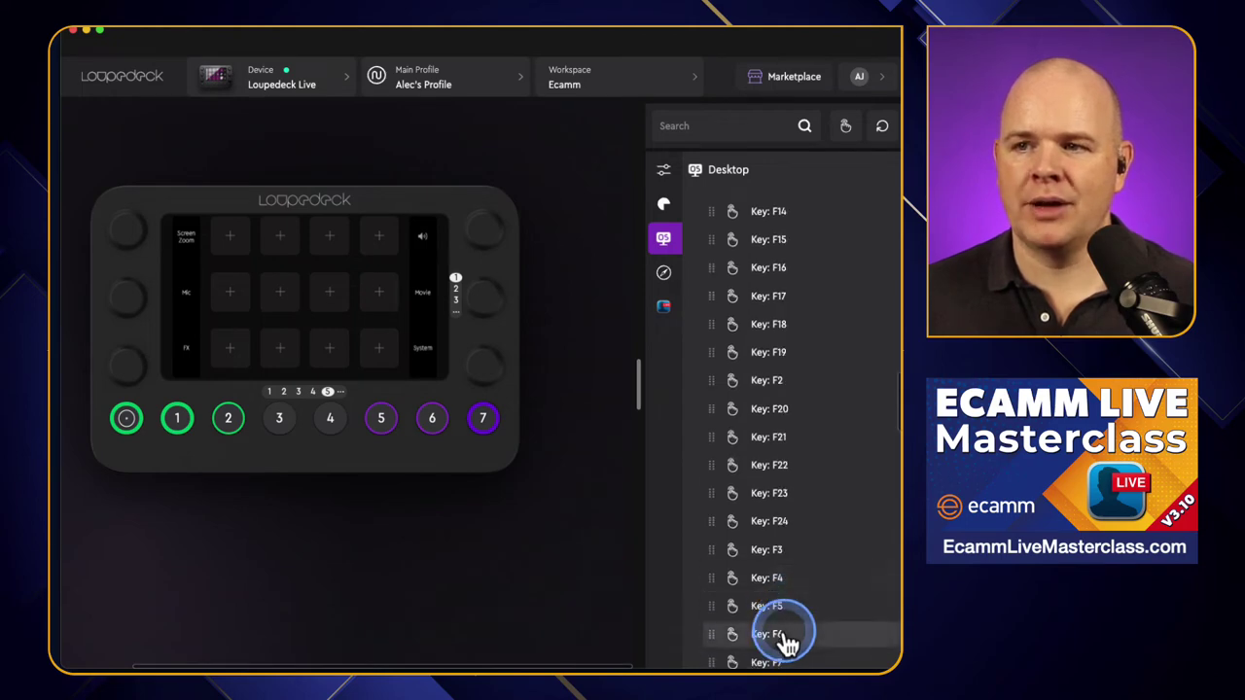
Step: Search the available actions for "k" and clear the search again
{"action": "left_click", "coordinate": [704, 133]}
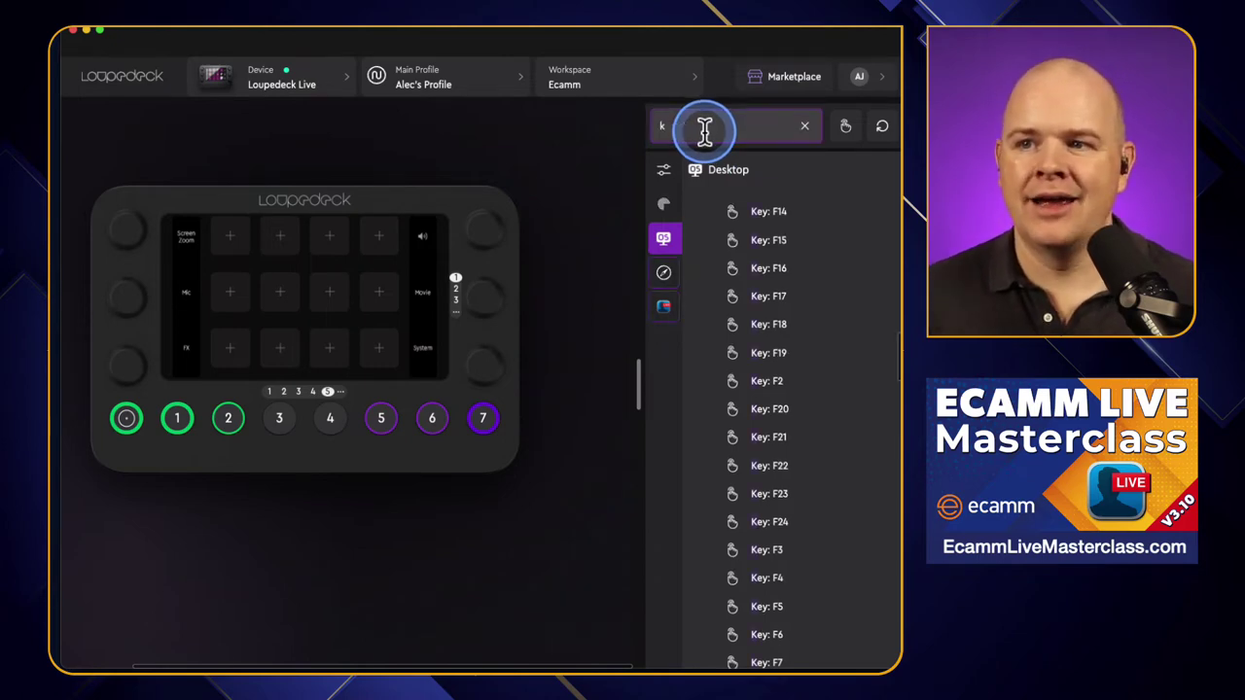
{"action": "type", "text": "k"}
{"action": "left_click", "coordinate": [757, 281]}
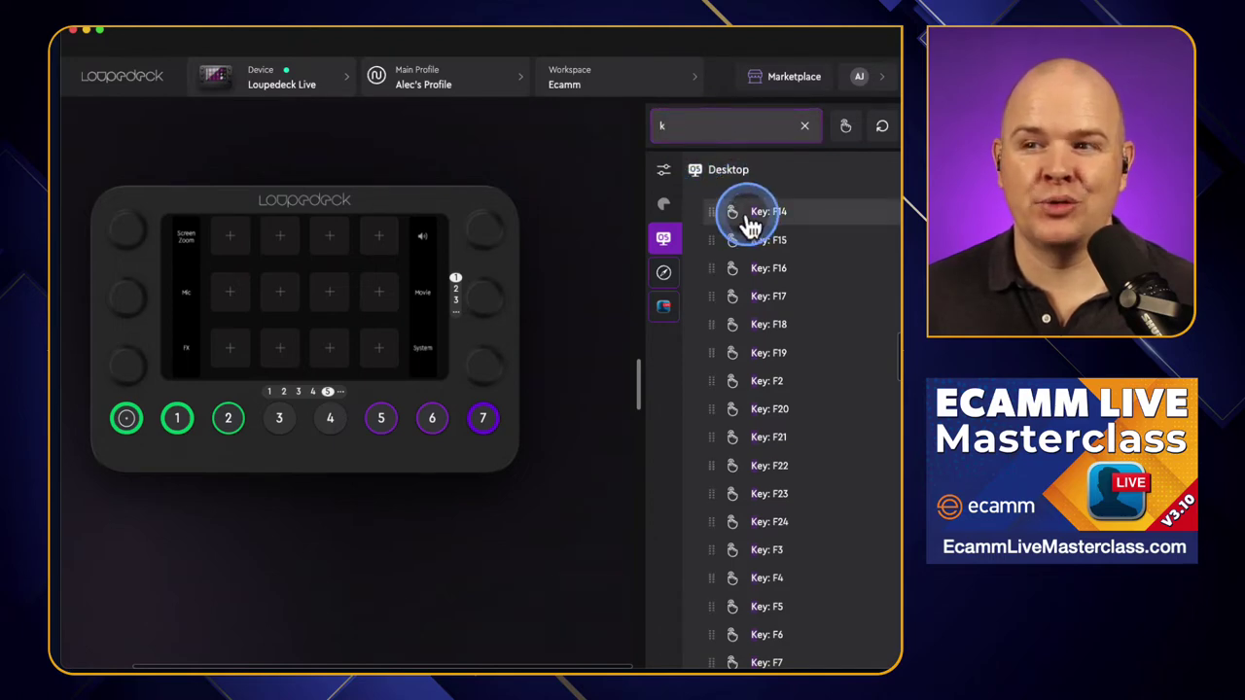
{"action": "left_click", "coordinate": [804, 127]}
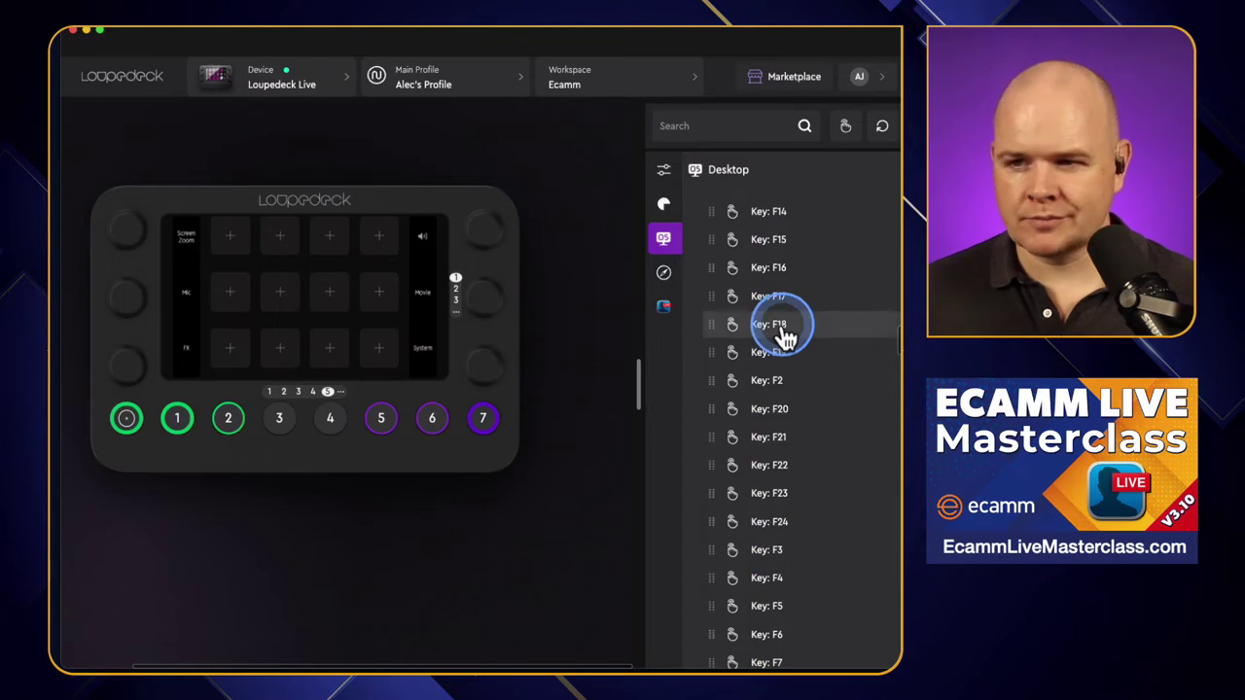
Step: Collapse the Keyboard group in the Desktop actions
{"action": "scroll", "coordinate": [784, 331], "scroll_direction": "up", "scroll_amount": 5}
{"action": "scroll", "coordinate": [784, 335], "scroll_direction": "up", "scroll_amount": 15}
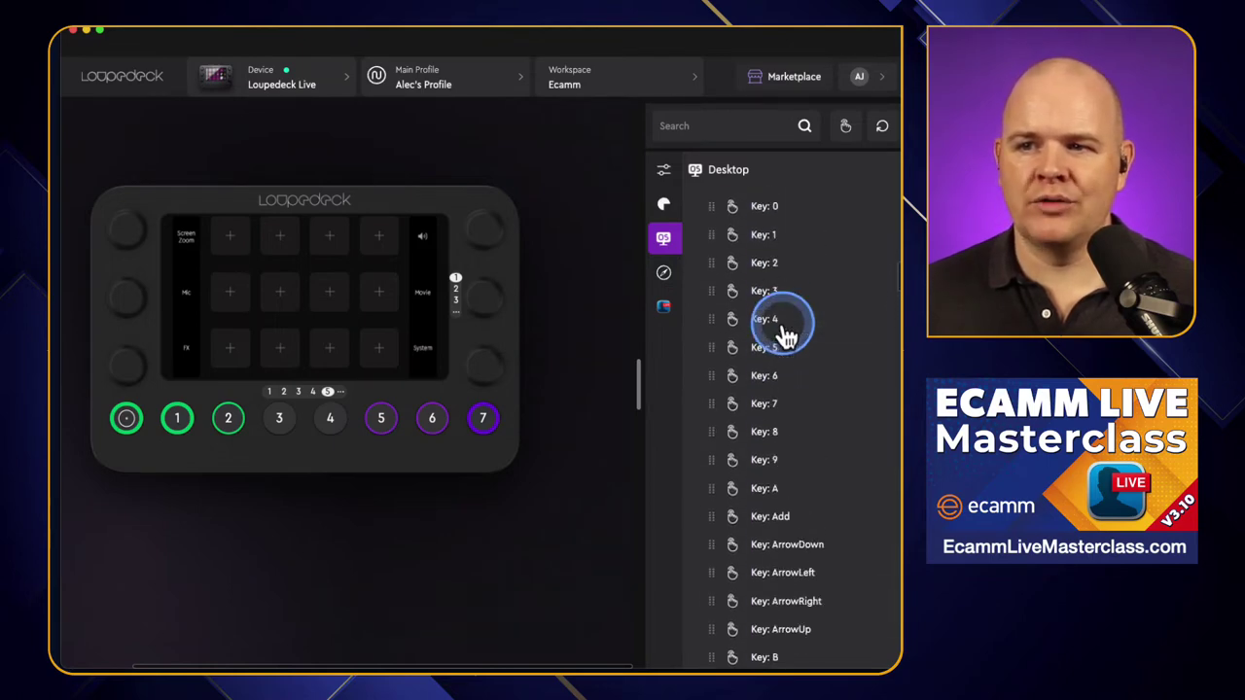
{"action": "left_click", "coordinate": [702, 365]}
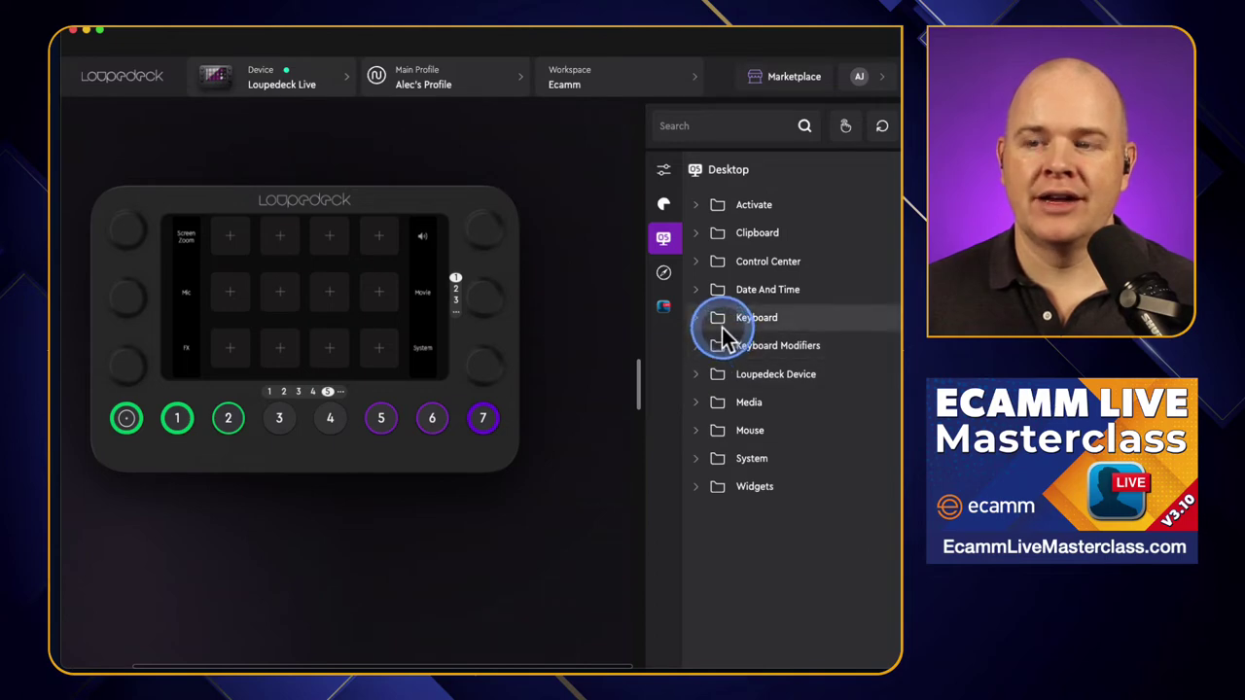
Step: Show the Custom action types and leave the Stored Custom actions group collapsed
{"action": "left_click", "coordinate": [664, 207]}
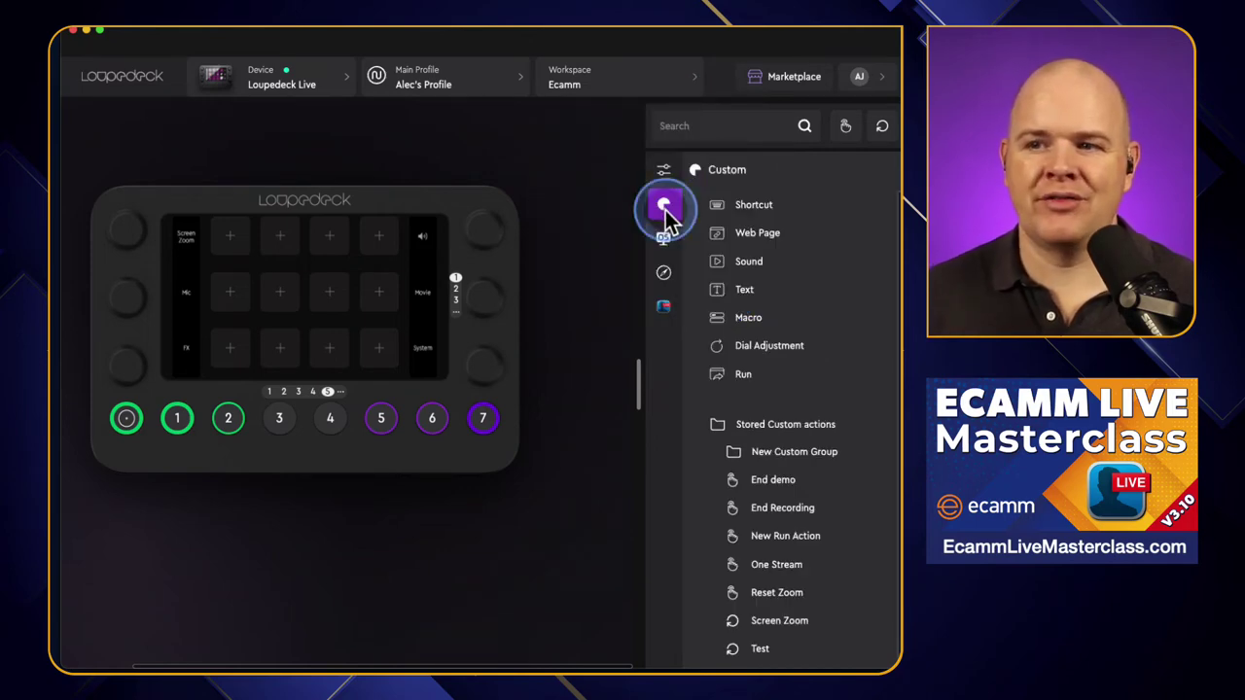
{"action": "left_click", "coordinate": [699, 426]}
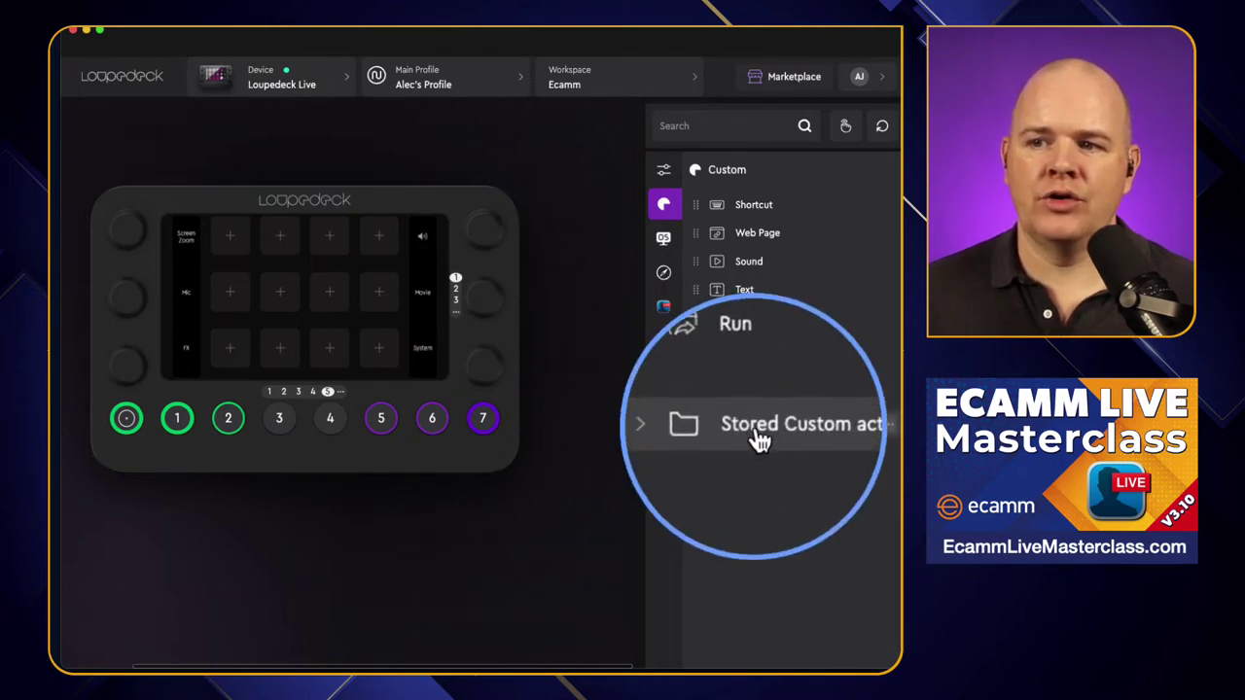
{"action": "left_click", "coordinate": [697, 428]}
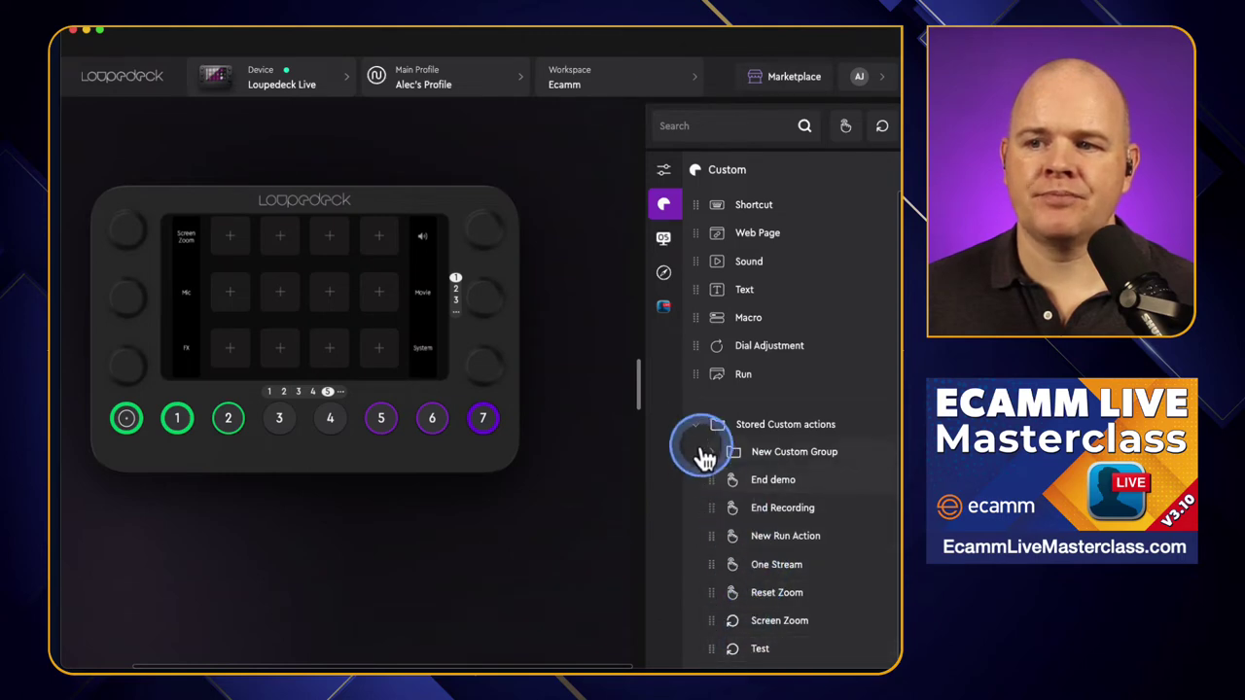
{"action": "left_click", "coordinate": [696, 426]}
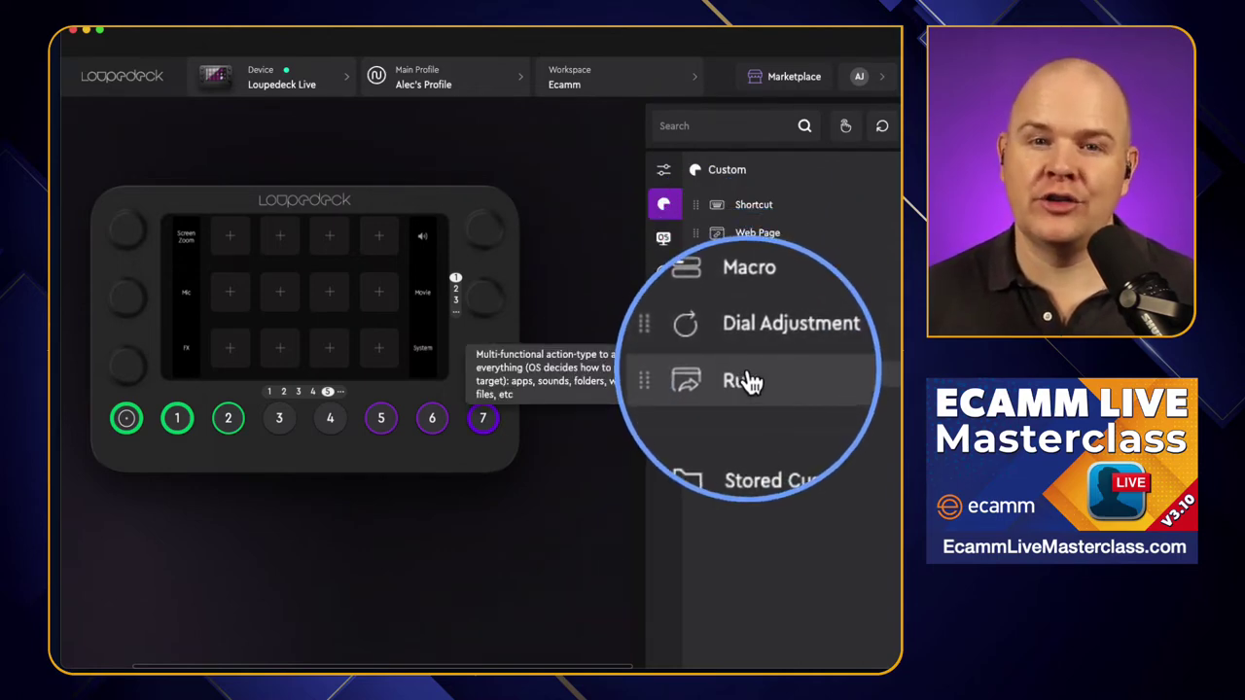
Step: Start a new custom Shortcut action and set its key combination to Cmd+K
{"action": "left_click", "coordinate": [752, 215]}
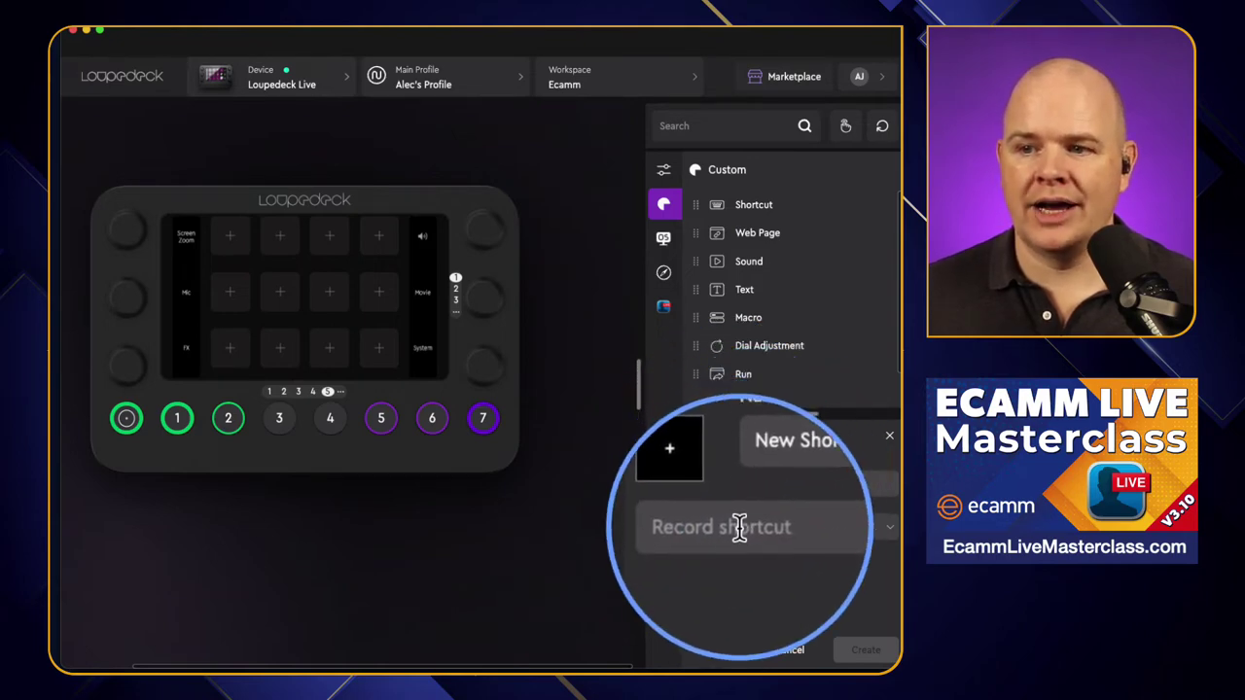
{"action": "left_click", "coordinate": [726, 529]}
{"action": "key", "text": "k"}
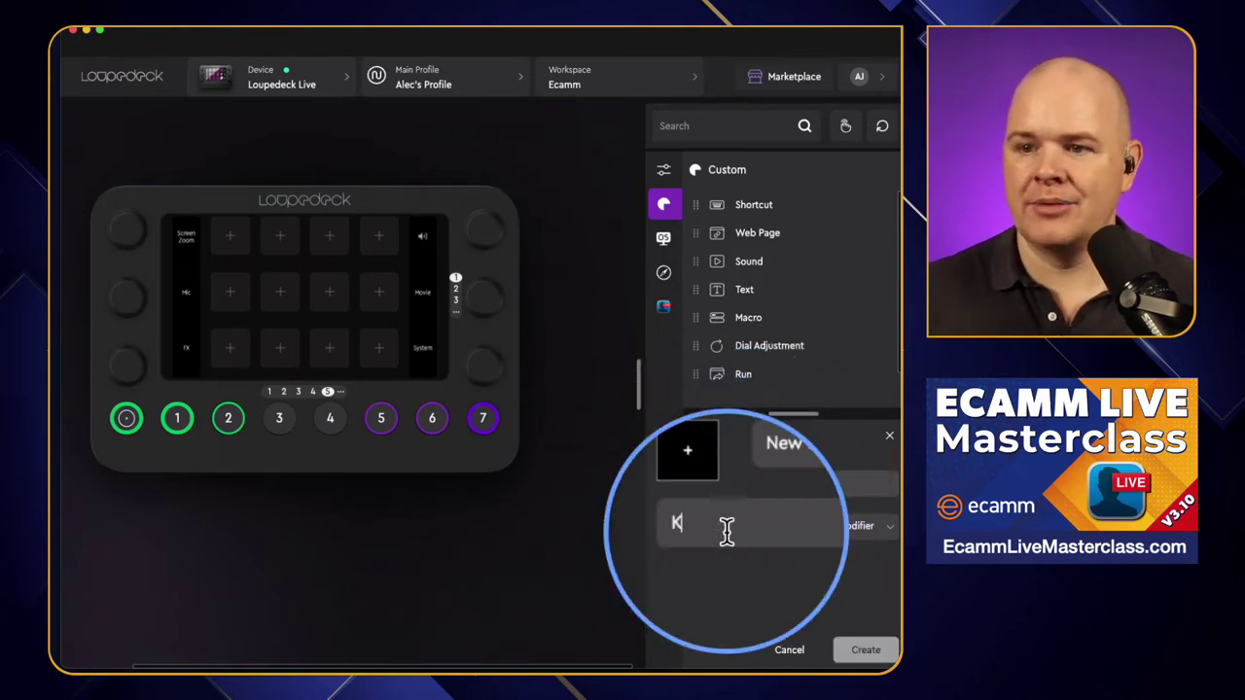
{"action": "left_click", "coordinate": [834, 541]}
{"action": "left_click", "coordinate": [814, 564]}
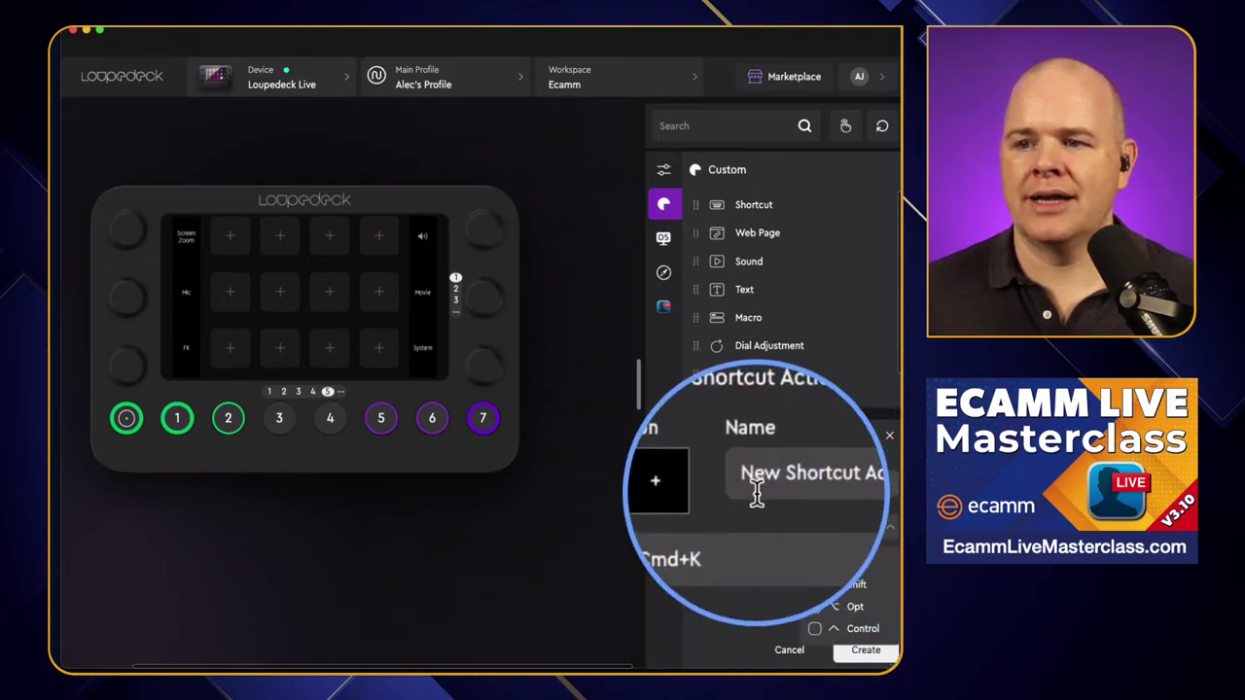
Step: Replace the new shortcut action's default name with the person's first name and create the action
{"action": "left_click", "coordinate": [783, 482]}
{"action": "left_click_drag", "start_coordinate": [844, 483], "coordinate": [720, 482]}
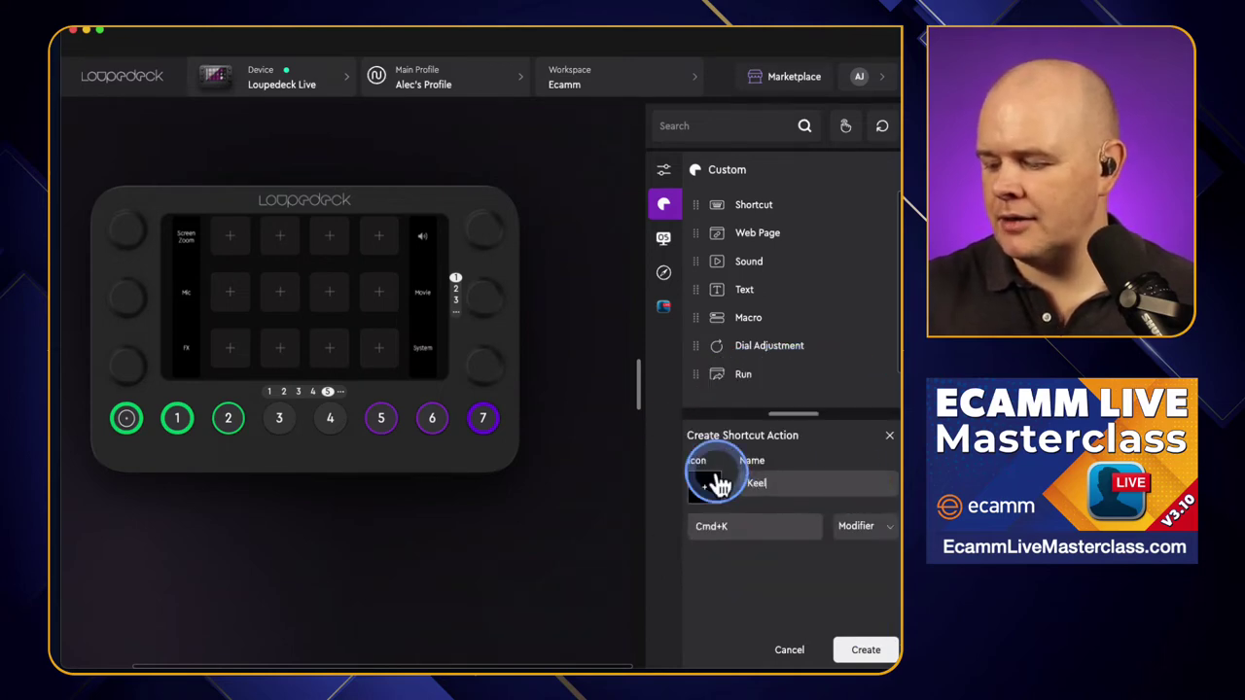
{"action": "left_click", "coordinate": [866, 651]}
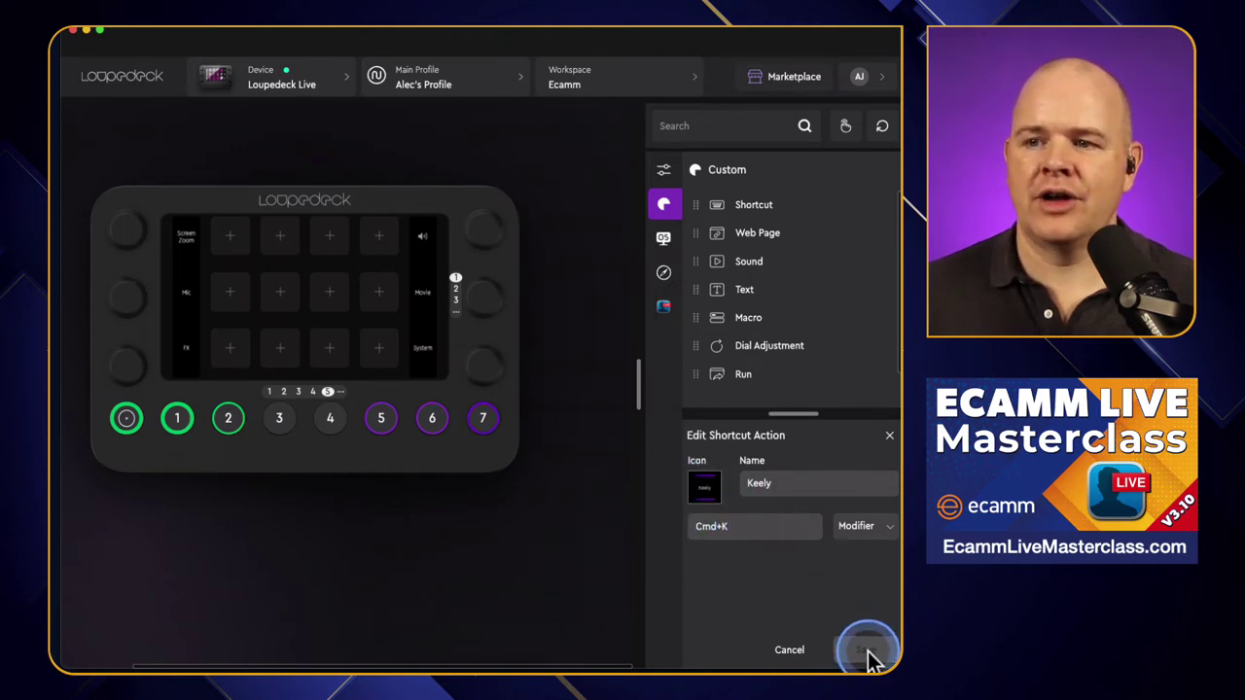
Step: Close the shortcut action editor and expand the Stored Custom actions group
{"action": "left_click", "coordinate": [889, 439]}
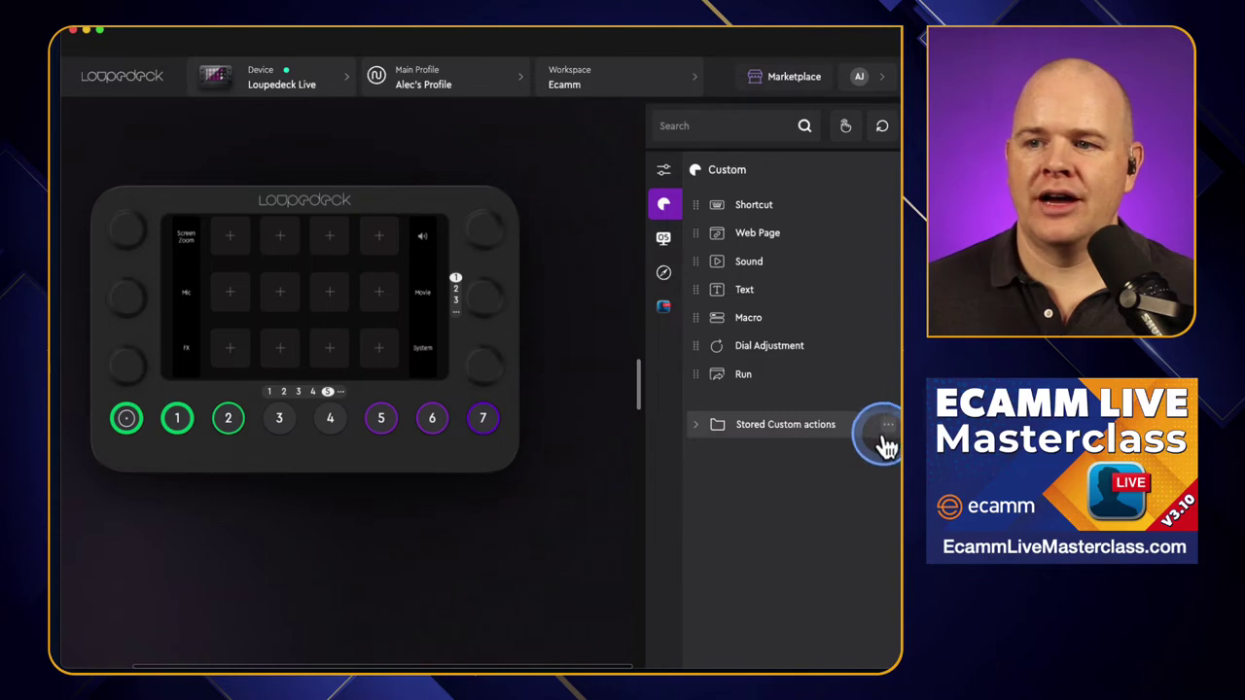
{"action": "left_click", "coordinate": [693, 424]}
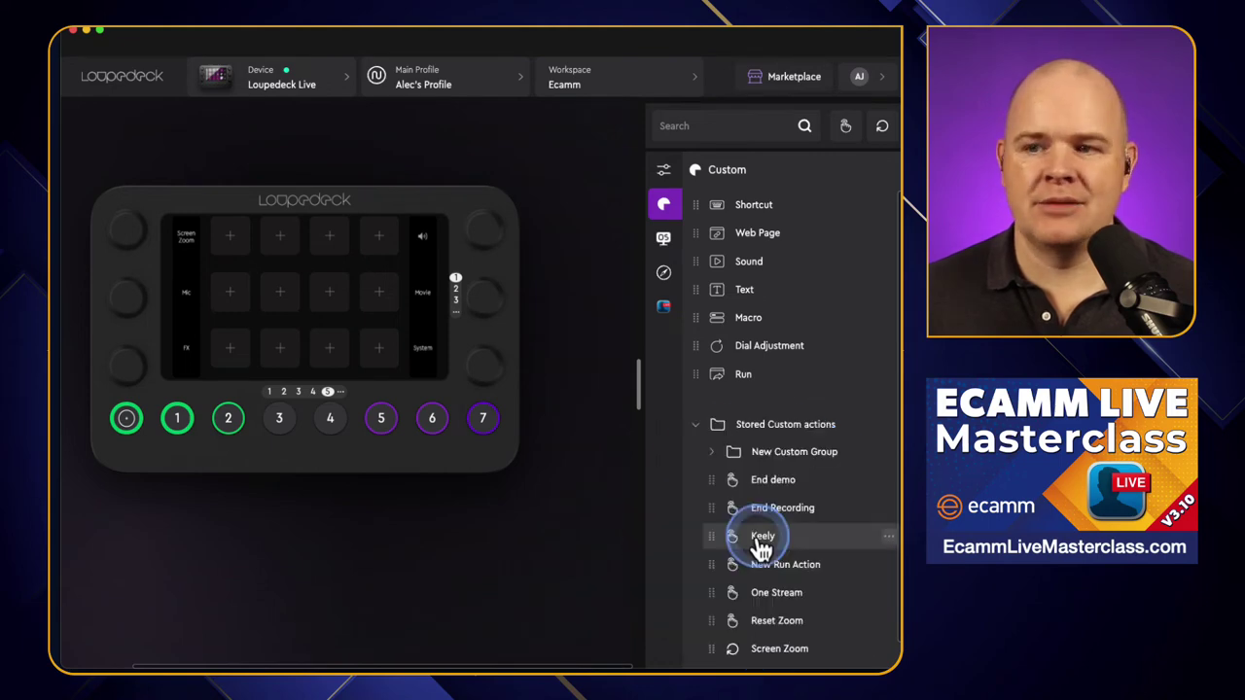
Step: Assign the stored shortcut action bearing the person's first name to the fourth touch button in the middle row
{"action": "left_click_drag", "start_coordinate": [761, 550], "coordinate": [379, 306]}
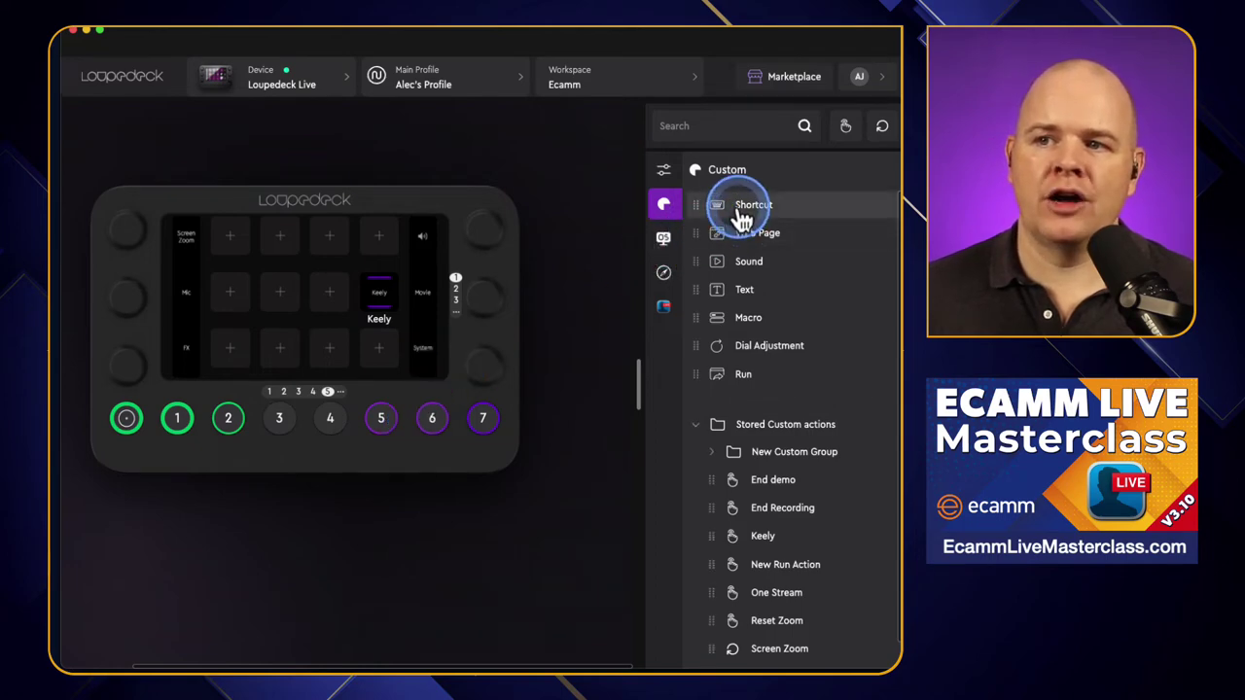
{"action": "left_click_drag", "start_coordinate": [739, 209], "coordinate": [754, 243]}
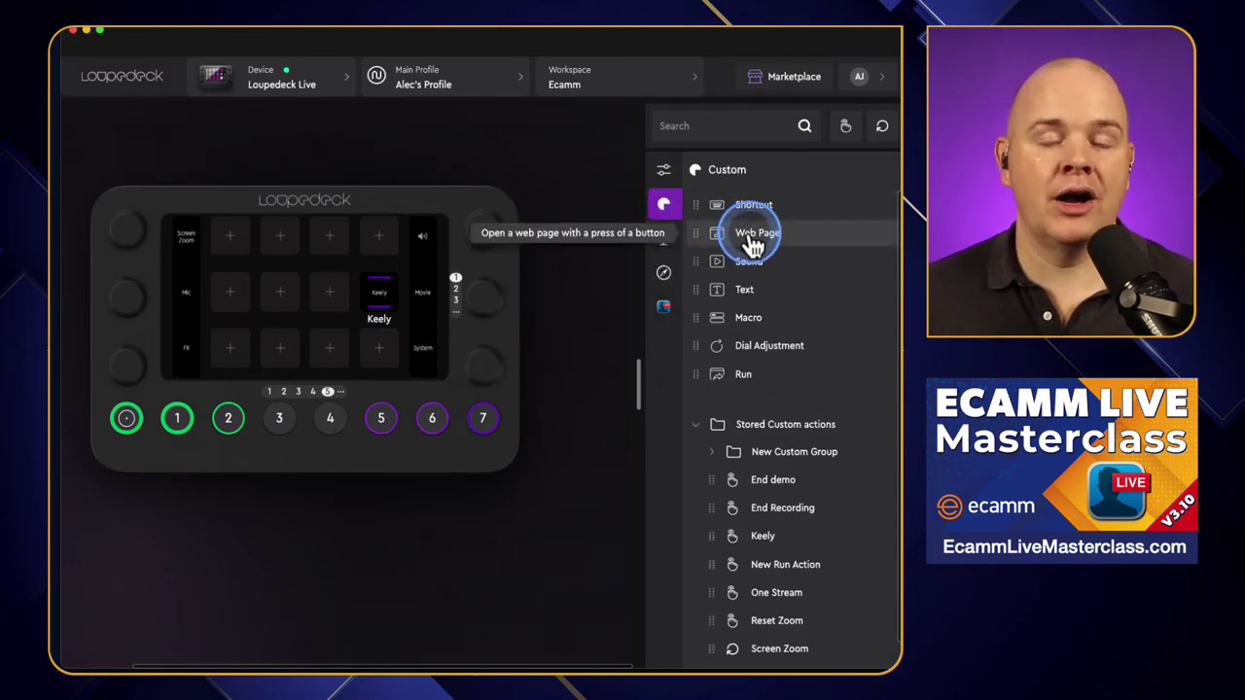
{"action": "left_click", "coordinate": [754, 243]}
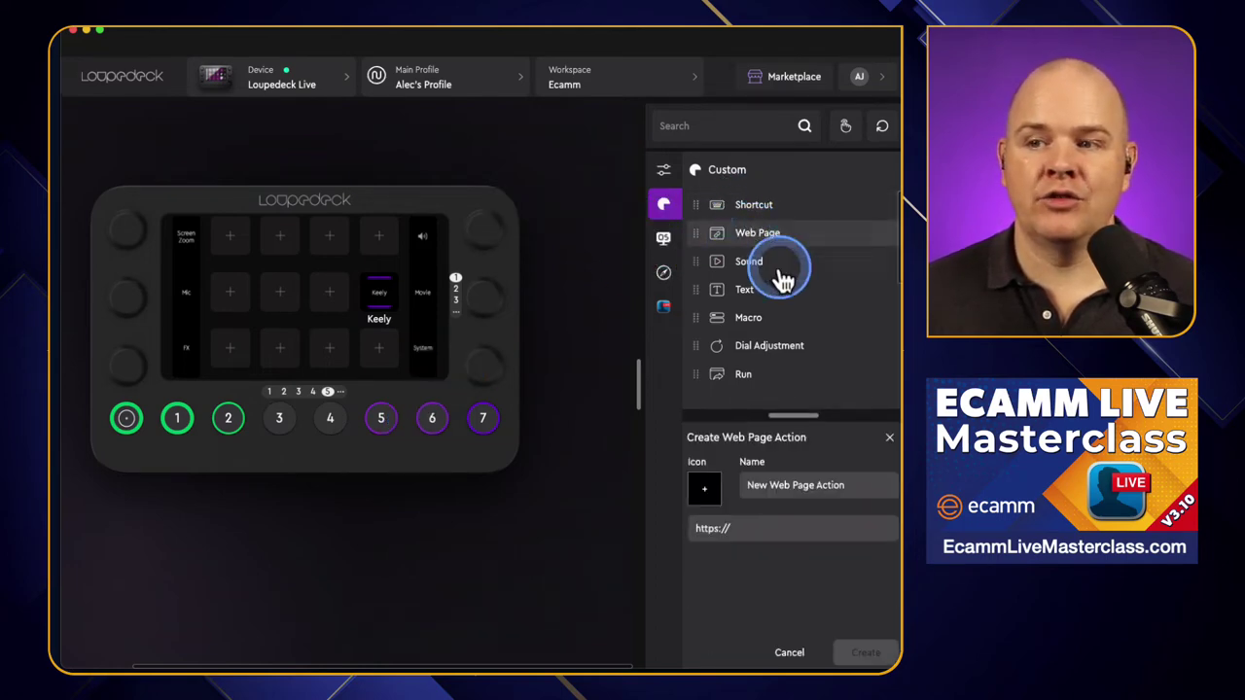
{"action": "left_click", "coordinate": [740, 528]}
{"action": "type", "text": "www.takonetech.io"}
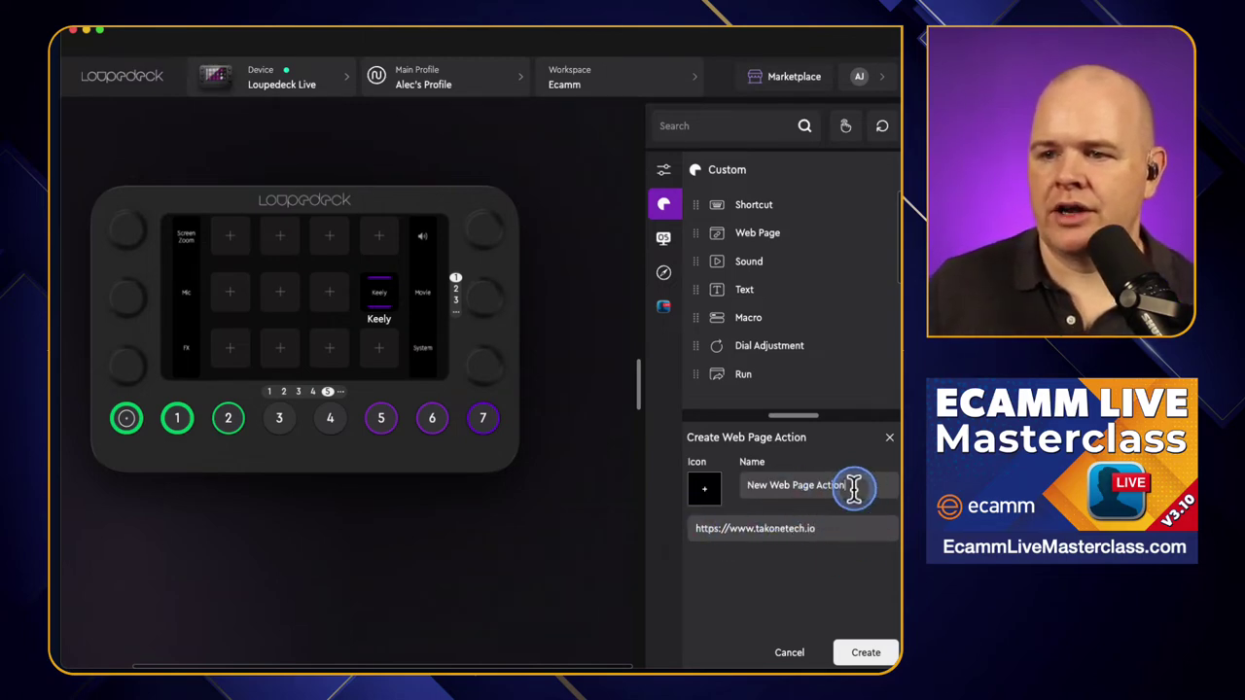
{"action": "left_click_drag", "start_coordinate": [853, 487], "coordinate": [672, 490]}
{"action": "type", "text": "TOT"}
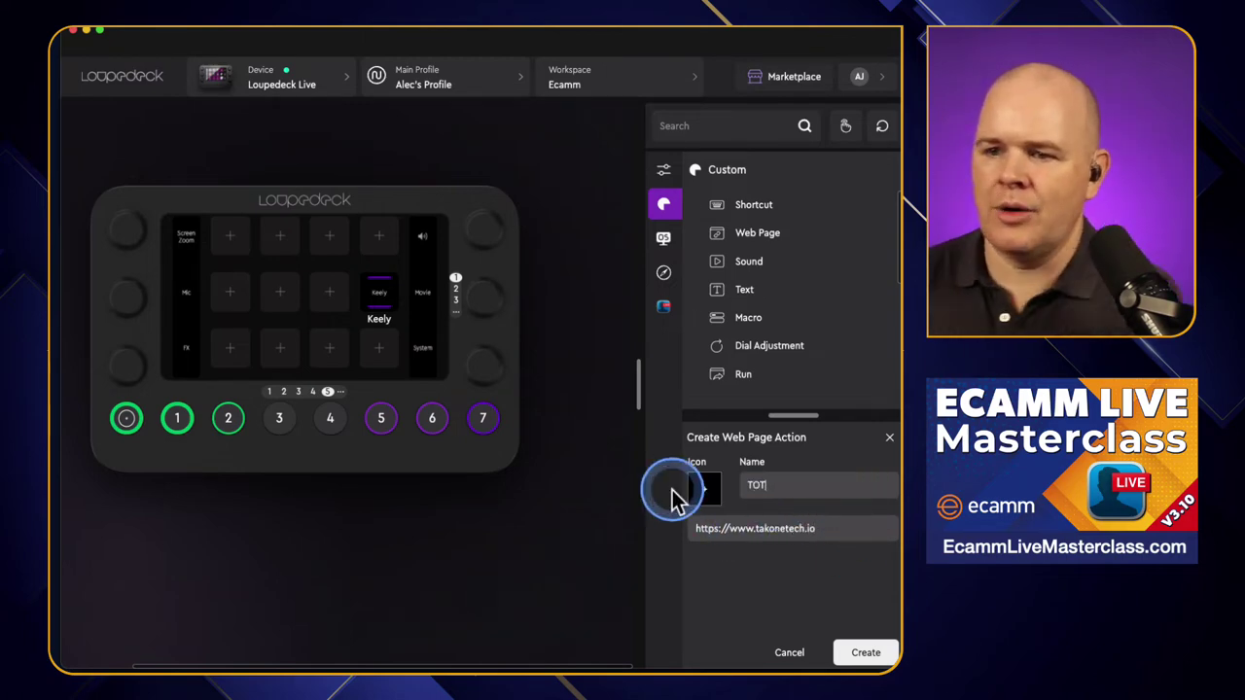
{"action": "left_click", "coordinate": [860, 664]}
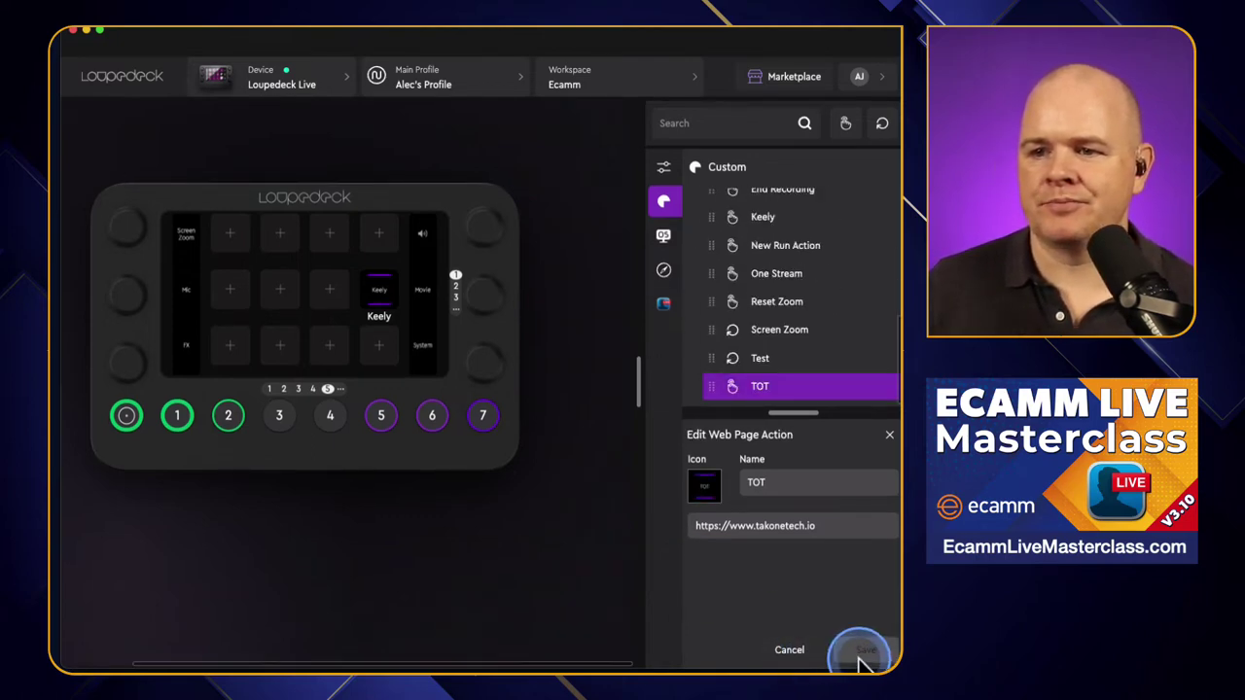
Step: Expand the Activate group of the Desktop actions and look through its application activation actions
{"action": "left_click_drag", "start_coordinate": [765, 407], "coordinate": [756, 356]}
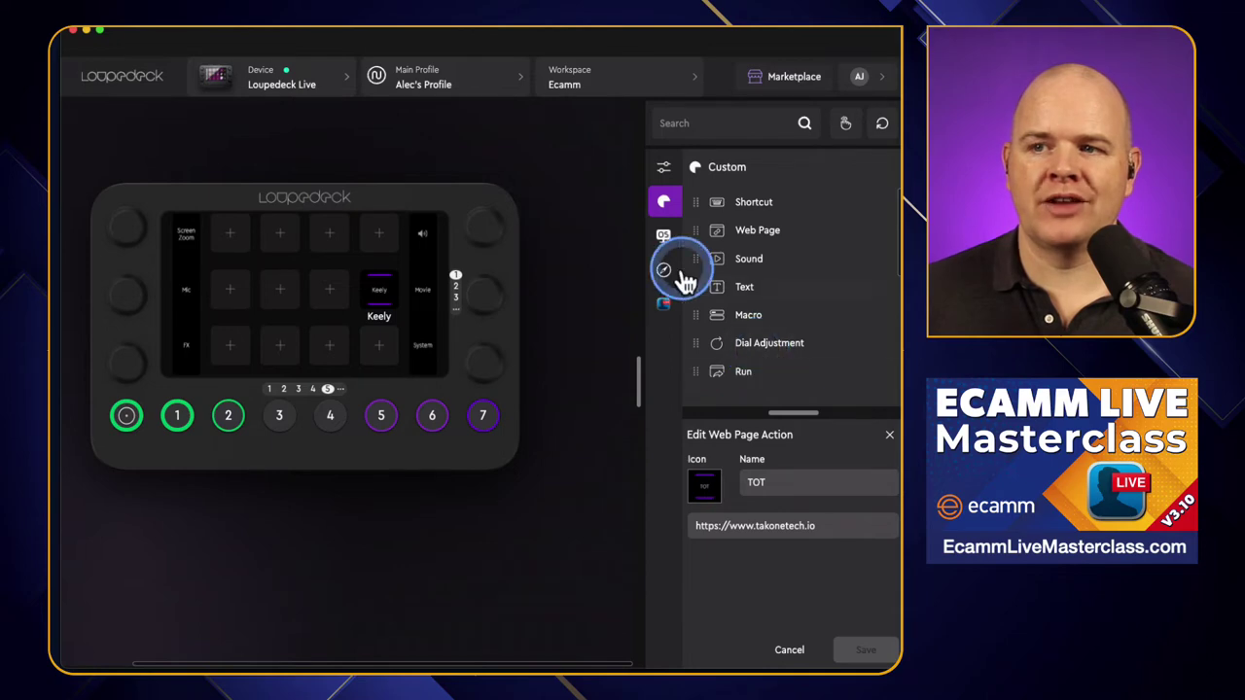
{"action": "left_click", "coordinate": [666, 244]}
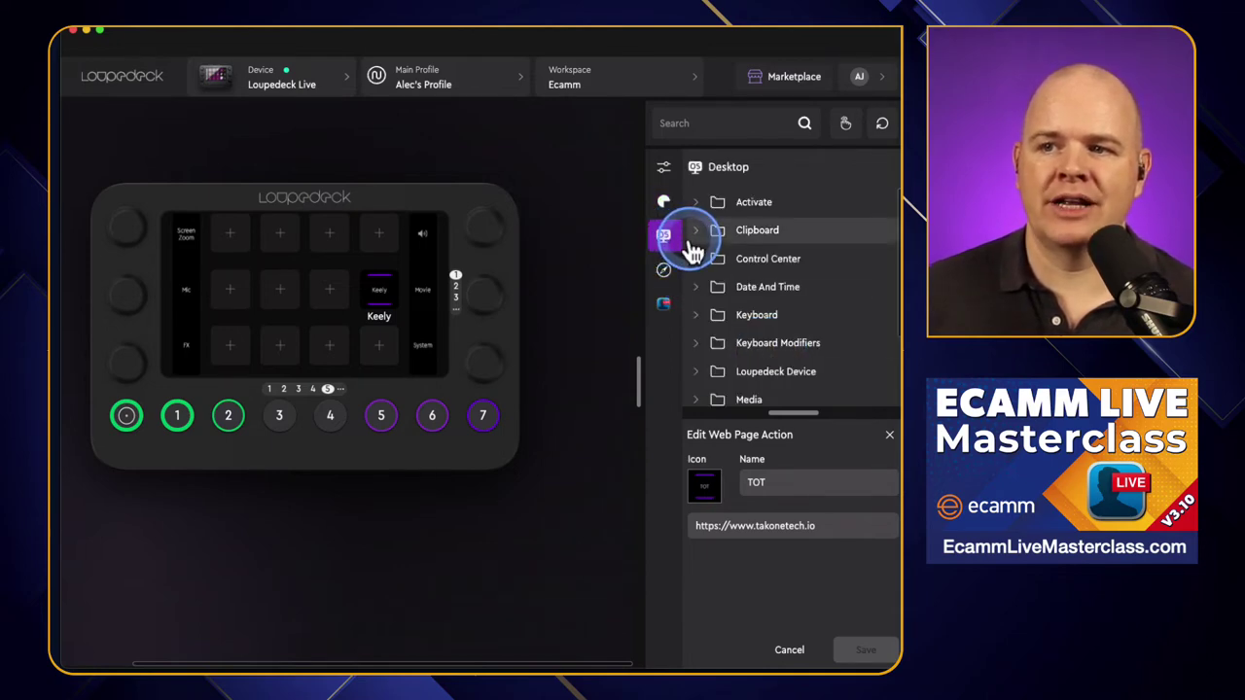
{"action": "left_click", "coordinate": [695, 203]}
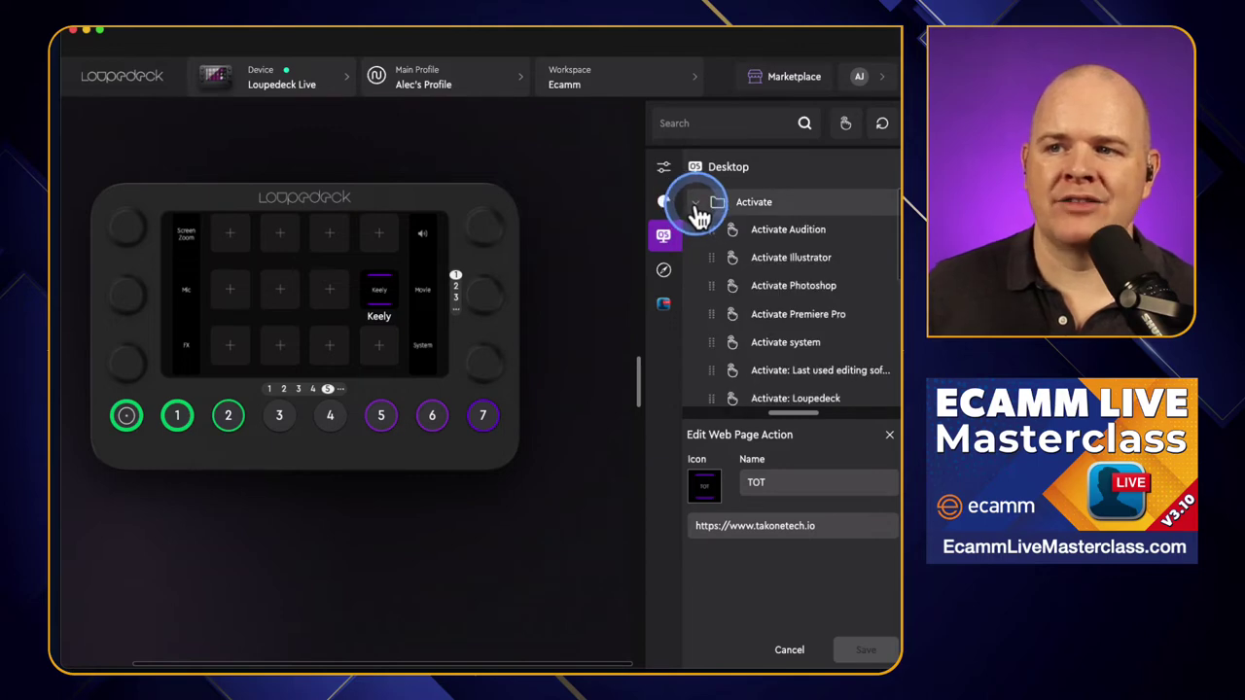
{"action": "left_click", "coordinate": [778, 235]}
{"action": "left_click_drag", "start_coordinate": [779, 241], "coordinate": [744, 346]}
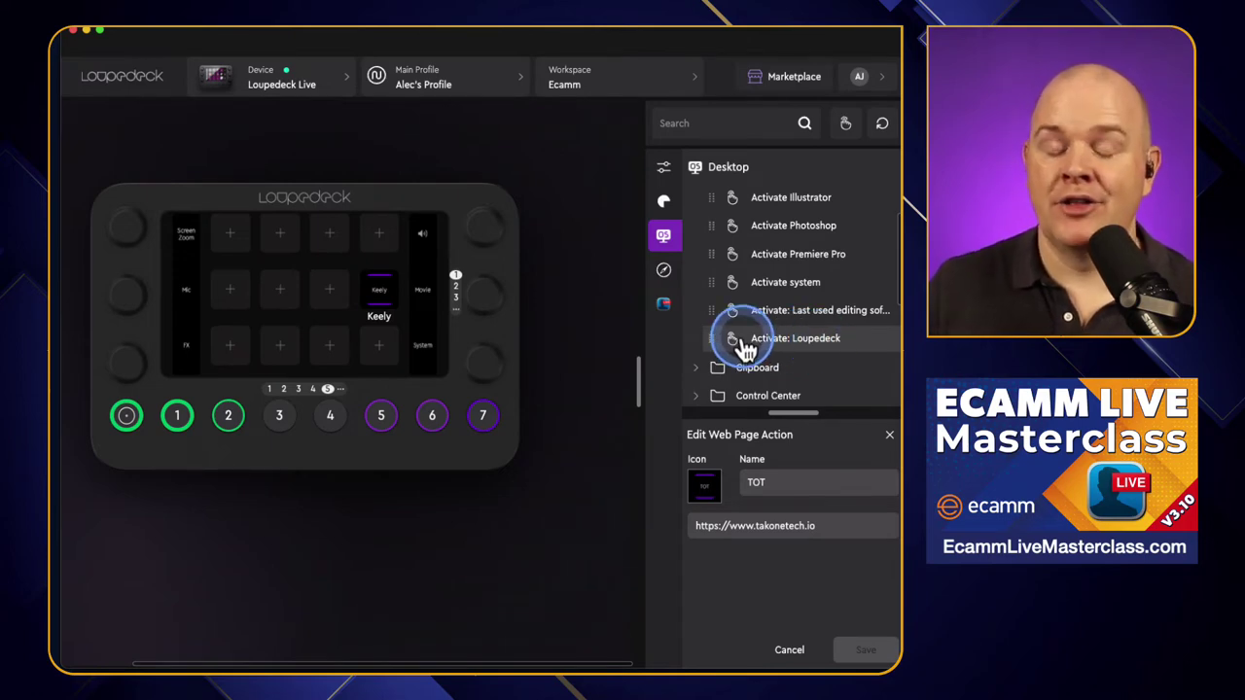
Step: Start a new custom Run action and choose Adobe Premiere Pro 2022.app as the application it launches
{"action": "left_click", "coordinate": [665, 201]}
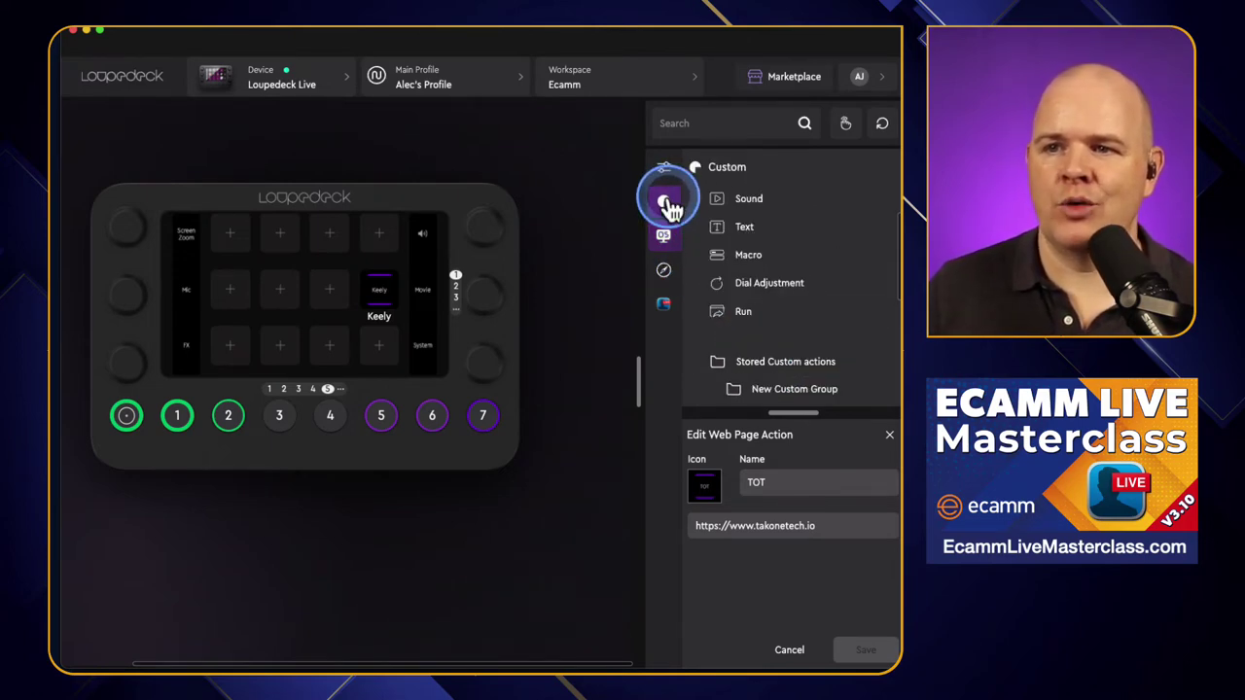
{"action": "left_click", "coordinate": [743, 321]}
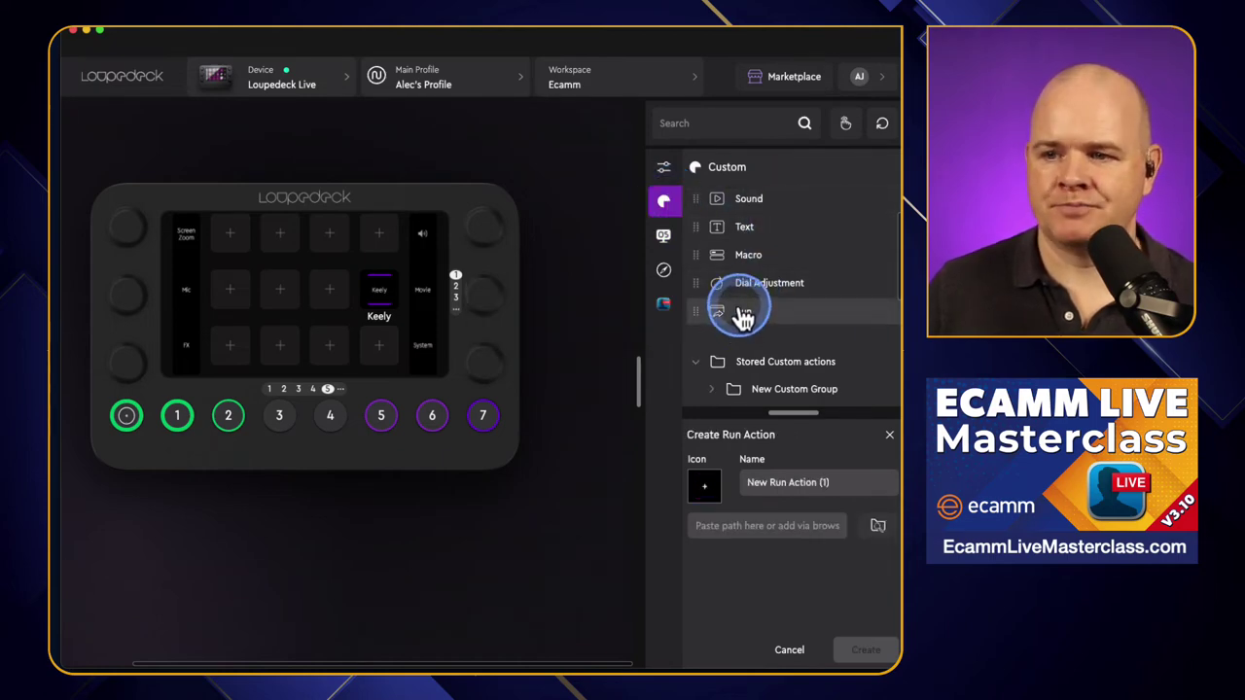
{"action": "left_click_drag", "start_coordinate": [833, 486], "coordinate": [752, 484]}
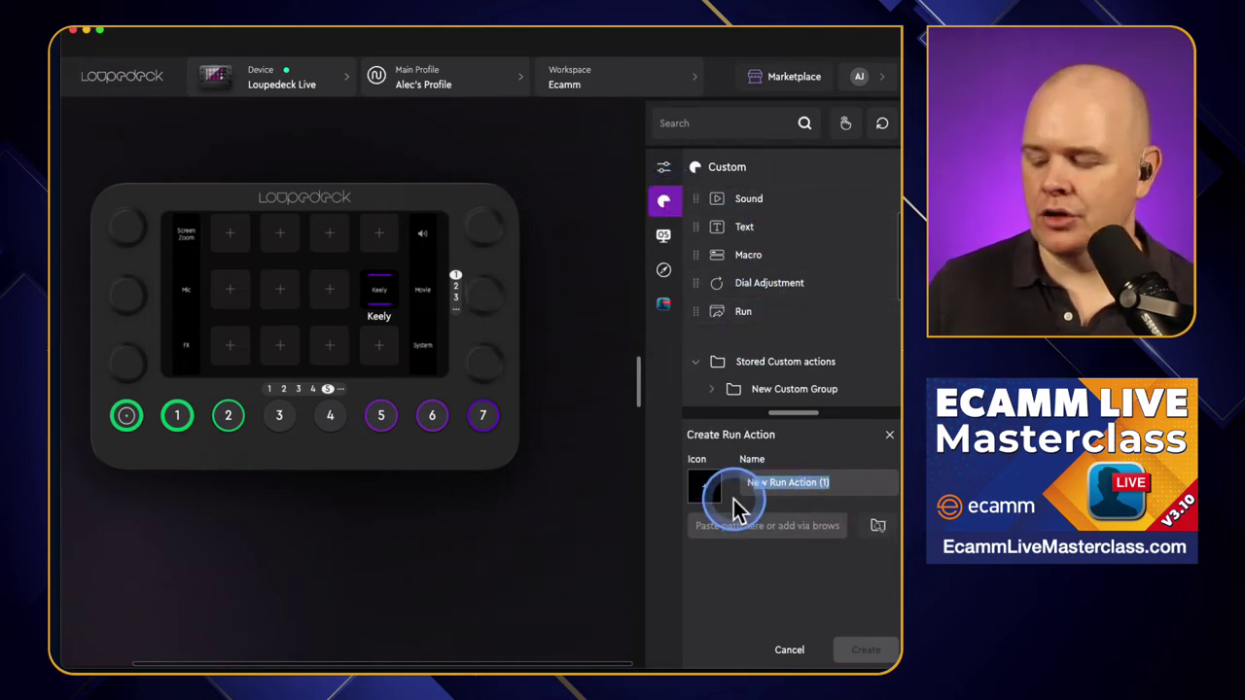
{"action": "left_click", "coordinate": [879, 530]}
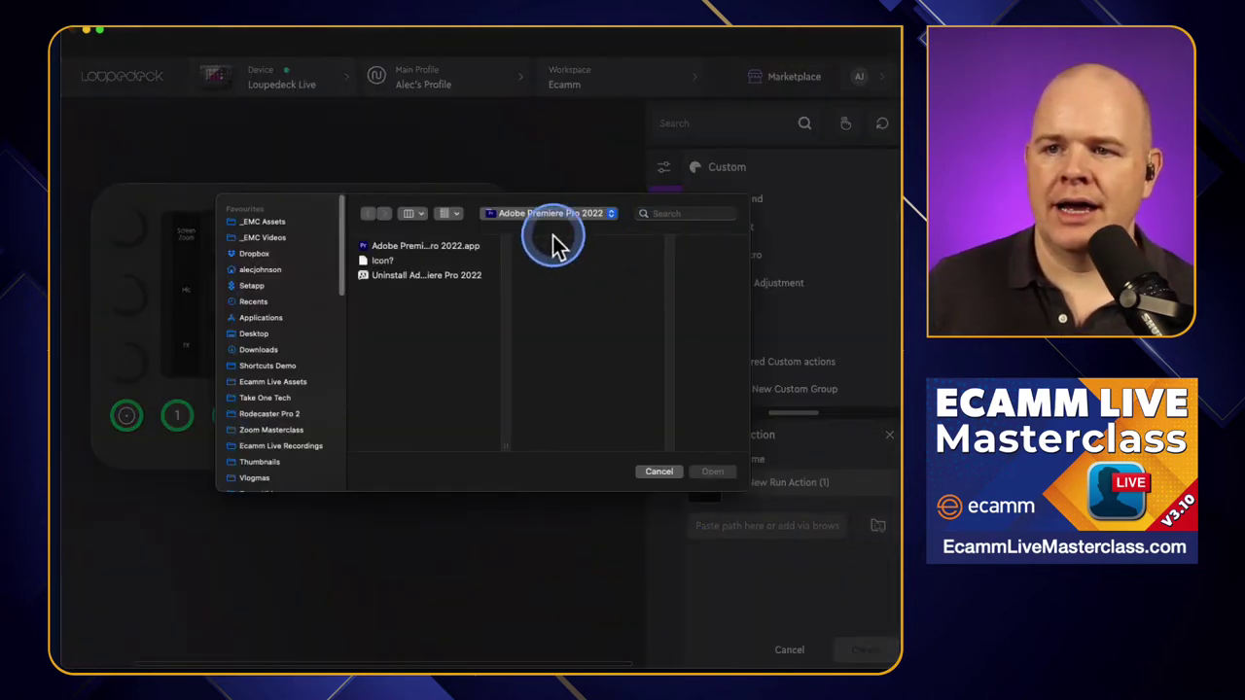
{"action": "left_click", "coordinate": [435, 251]}
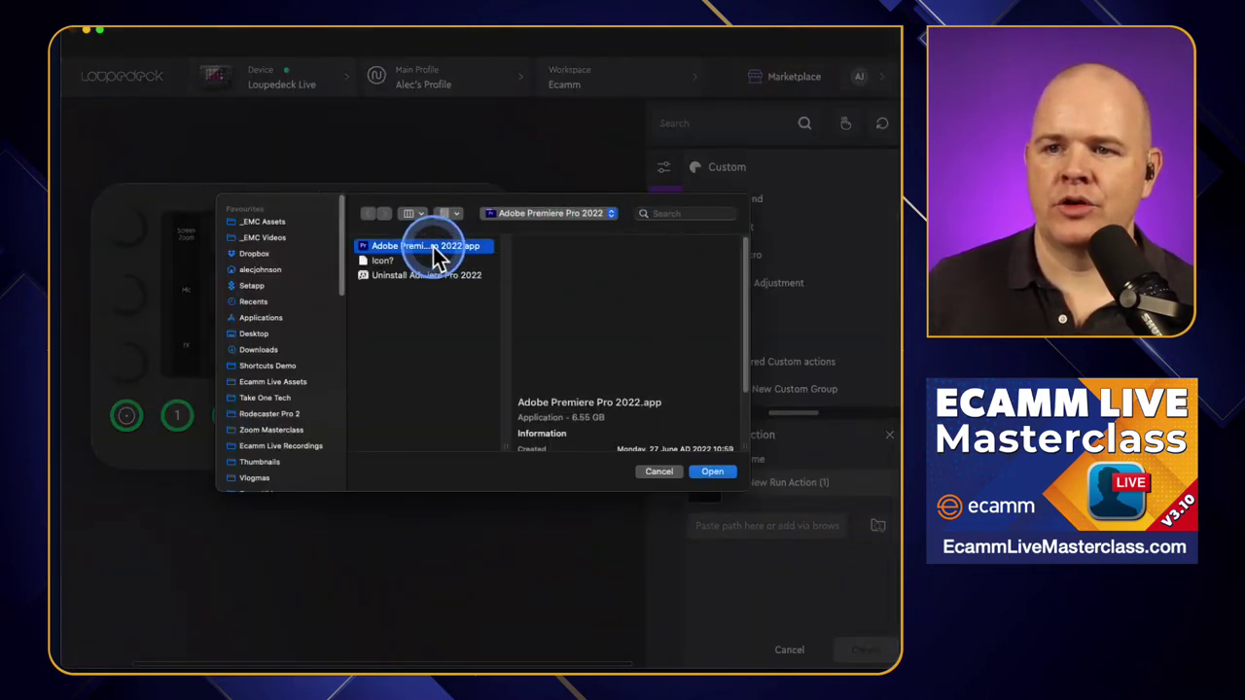
{"action": "left_click", "coordinate": [714, 473]}
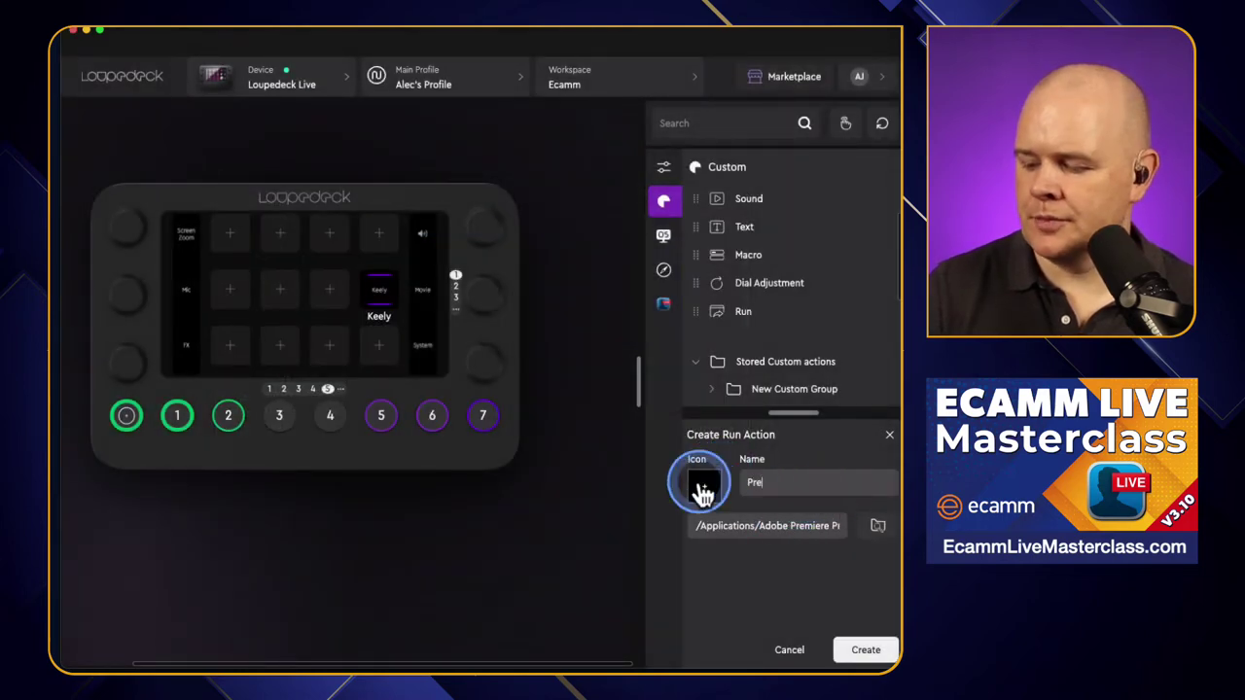
Step: Name the new Run action Premier and create it
{"action": "left_click", "coordinate": [783, 493]}
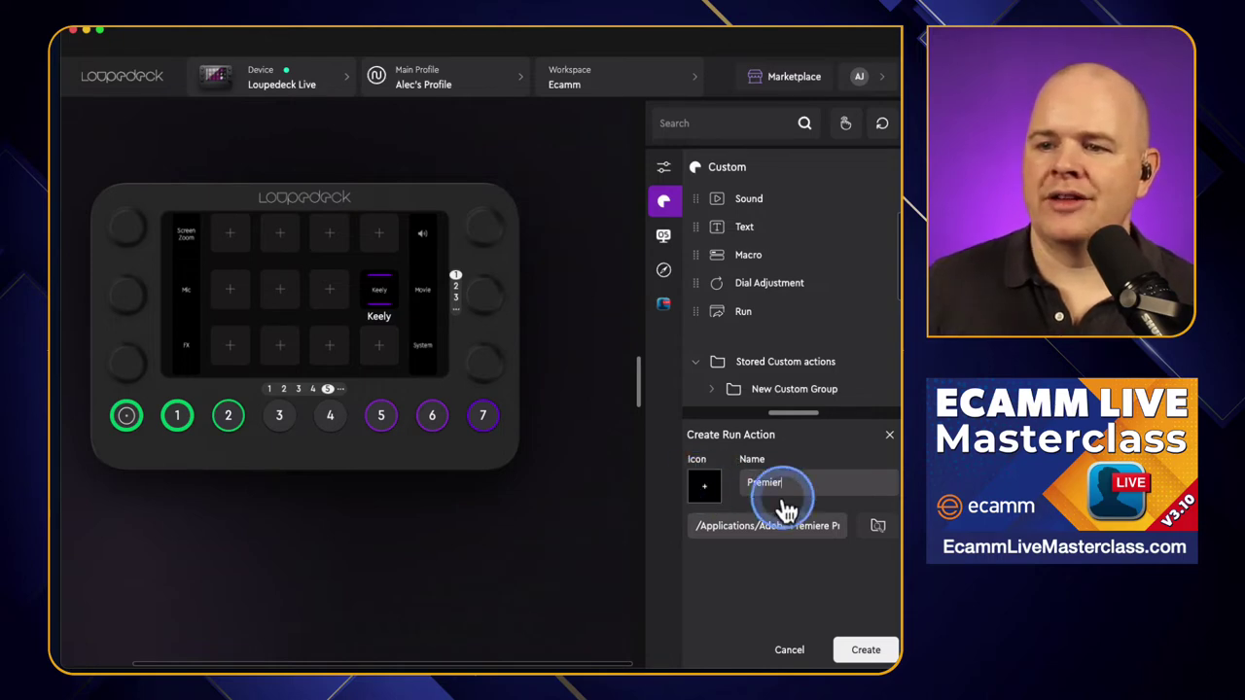
{"action": "left_click", "coordinate": [688, 495]}
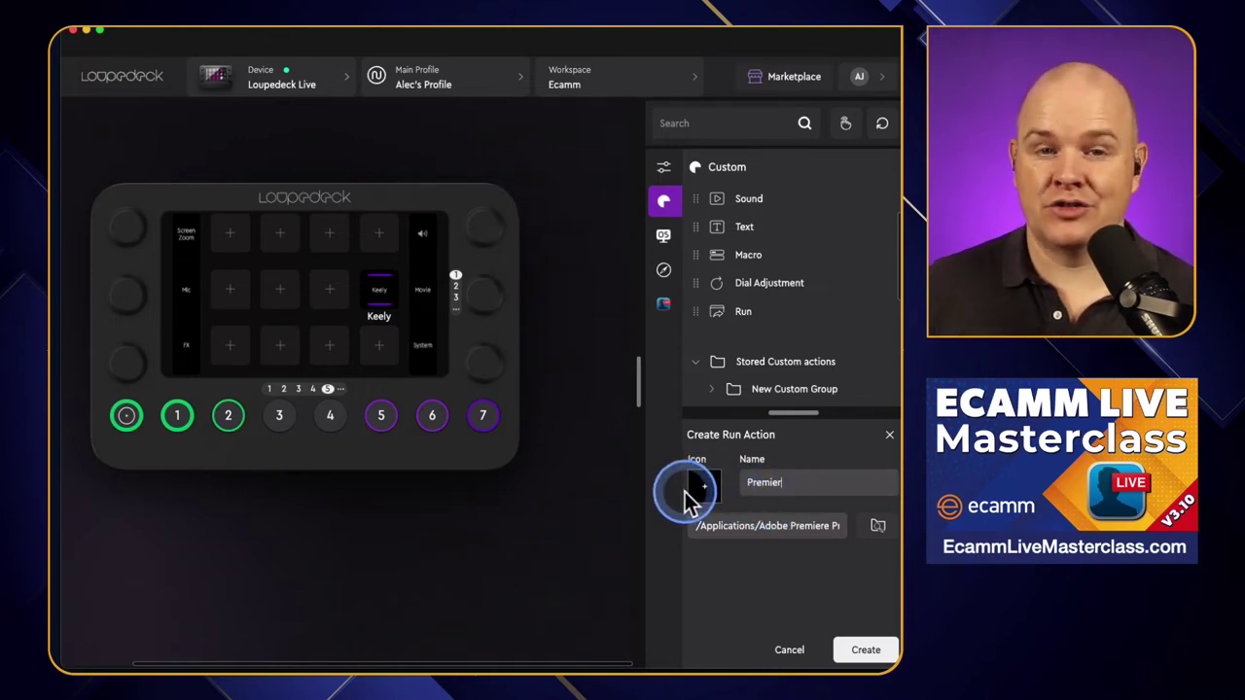
{"action": "left_click", "coordinate": [701, 493]}
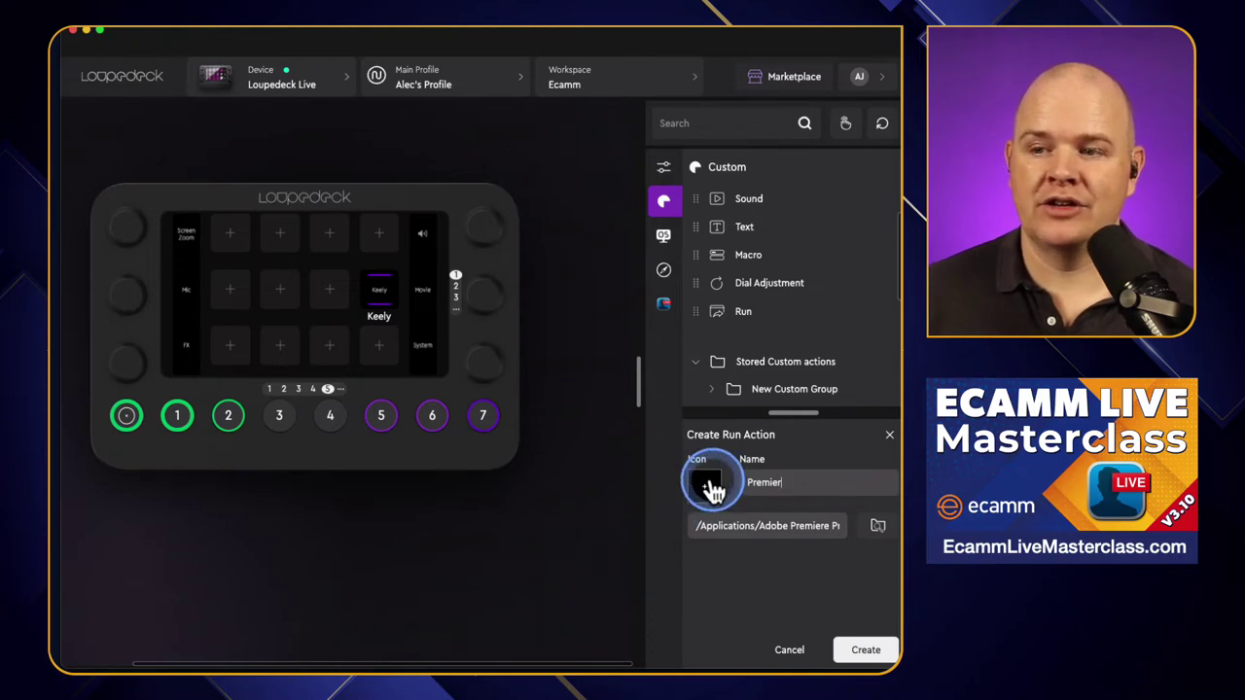
{"action": "left_click", "coordinate": [722, 502]}
{"action": "left_click", "coordinate": [865, 651]}
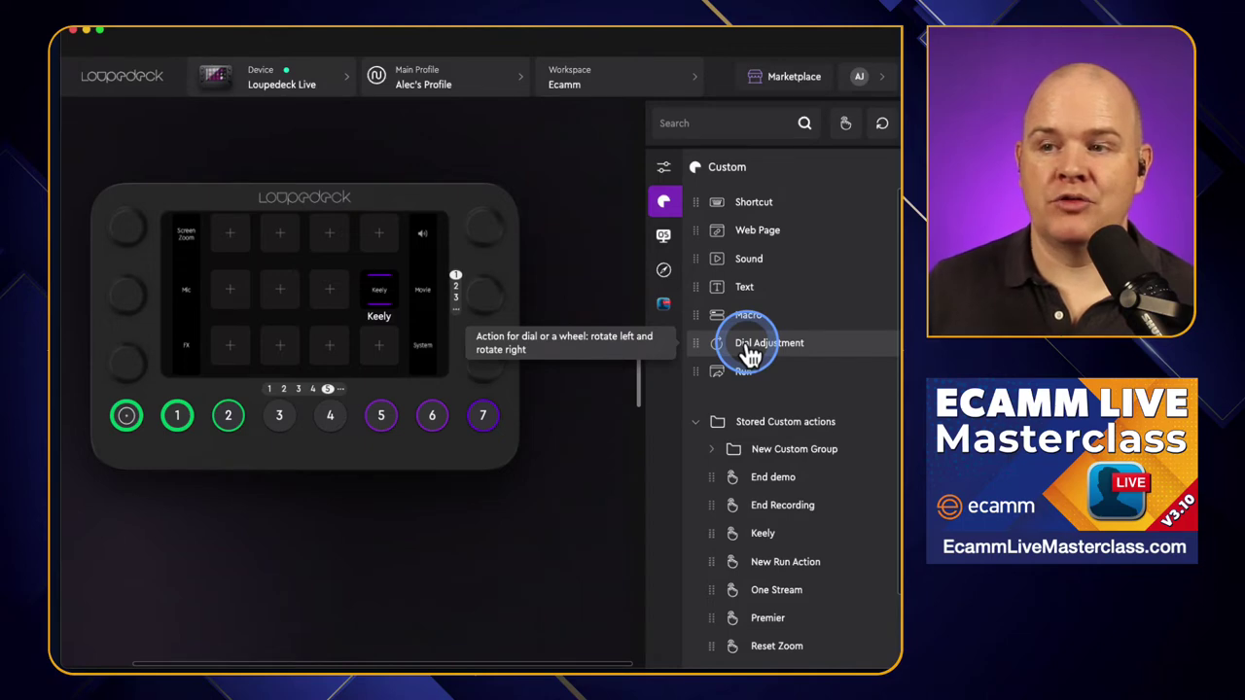
Step: Examine the settings for creating custom Text and Sound actions, and close the form without creating either
{"action": "left_click", "coordinate": [744, 287]}
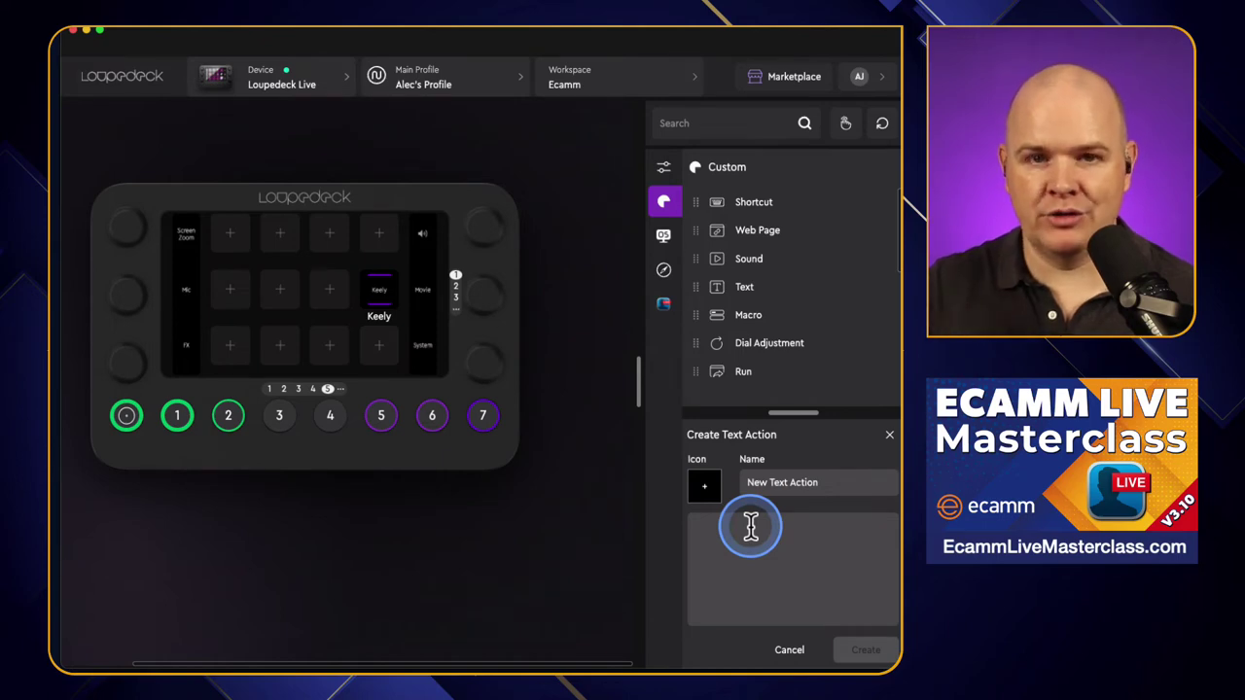
{"action": "left_click", "coordinate": [737, 270]}
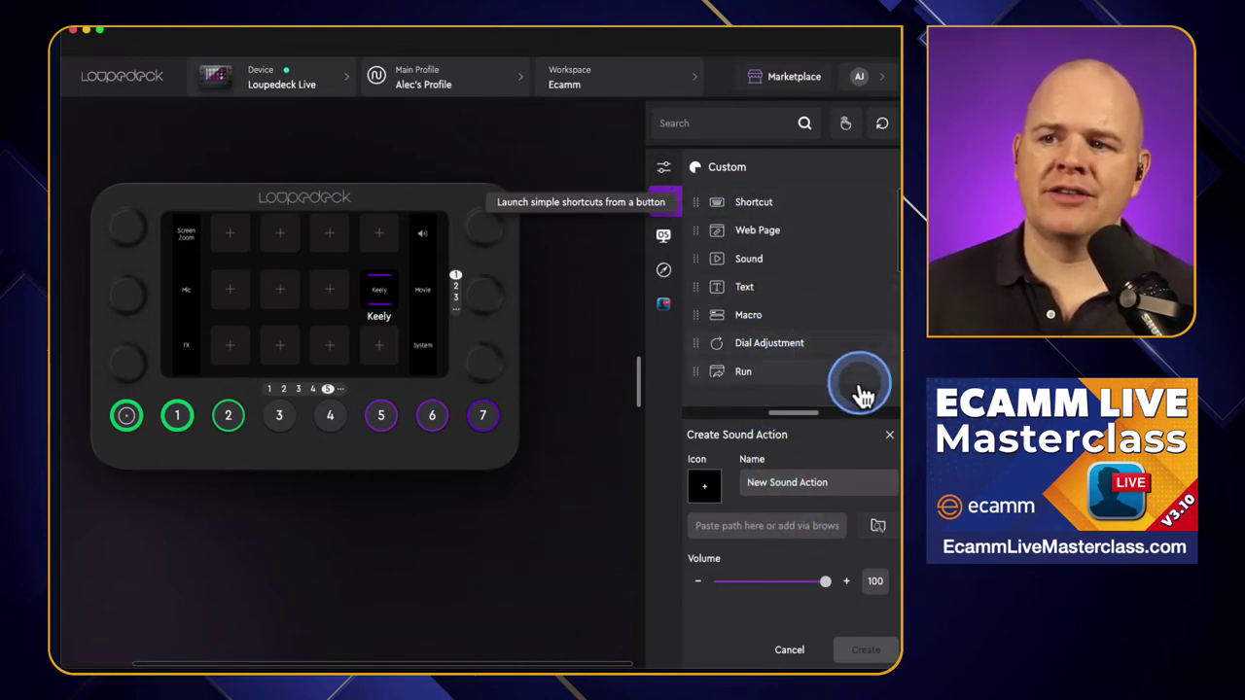
{"action": "left_click", "coordinate": [890, 443]}
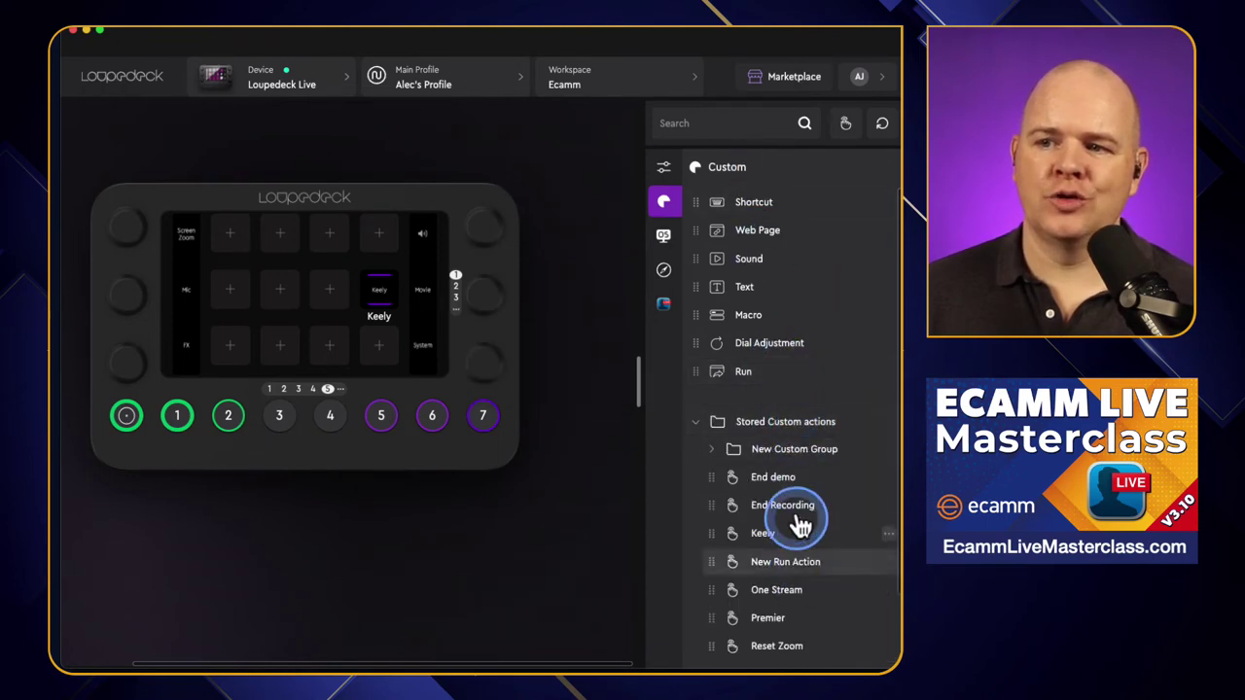
{"action": "left_click_drag", "start_coordinate": [774, 550], "coordinate": [389, 358]}
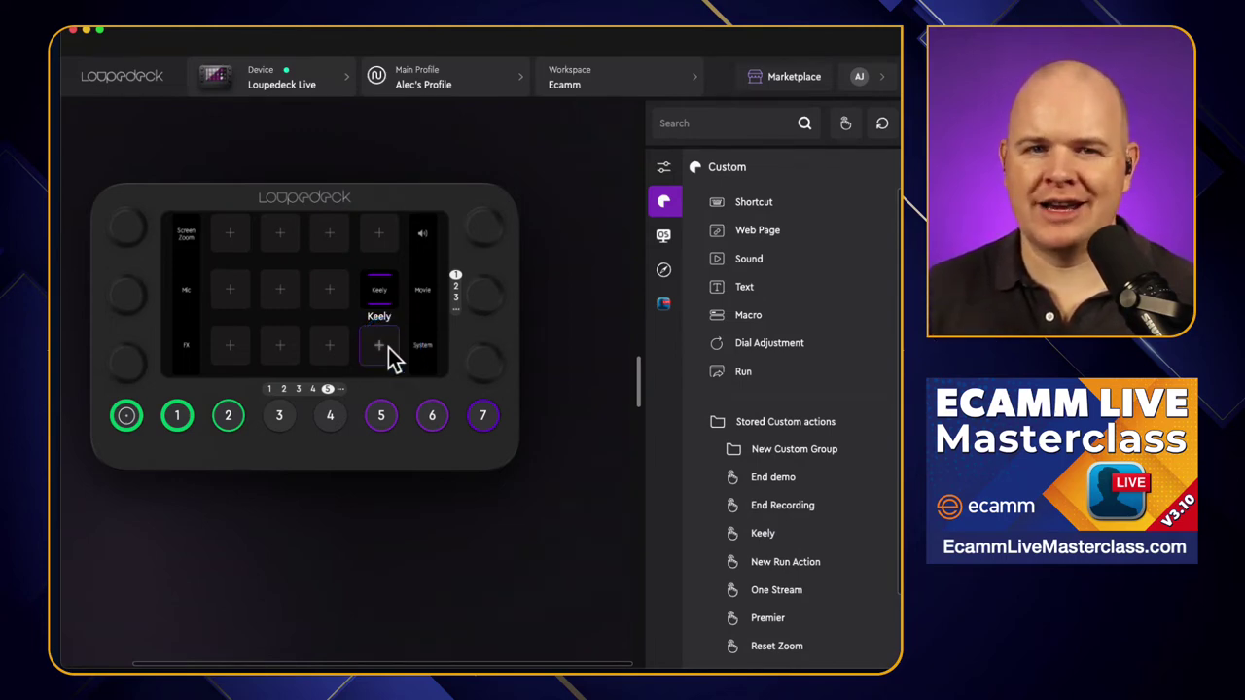
{"action": "left_click", "coordinate": [385, 348]}
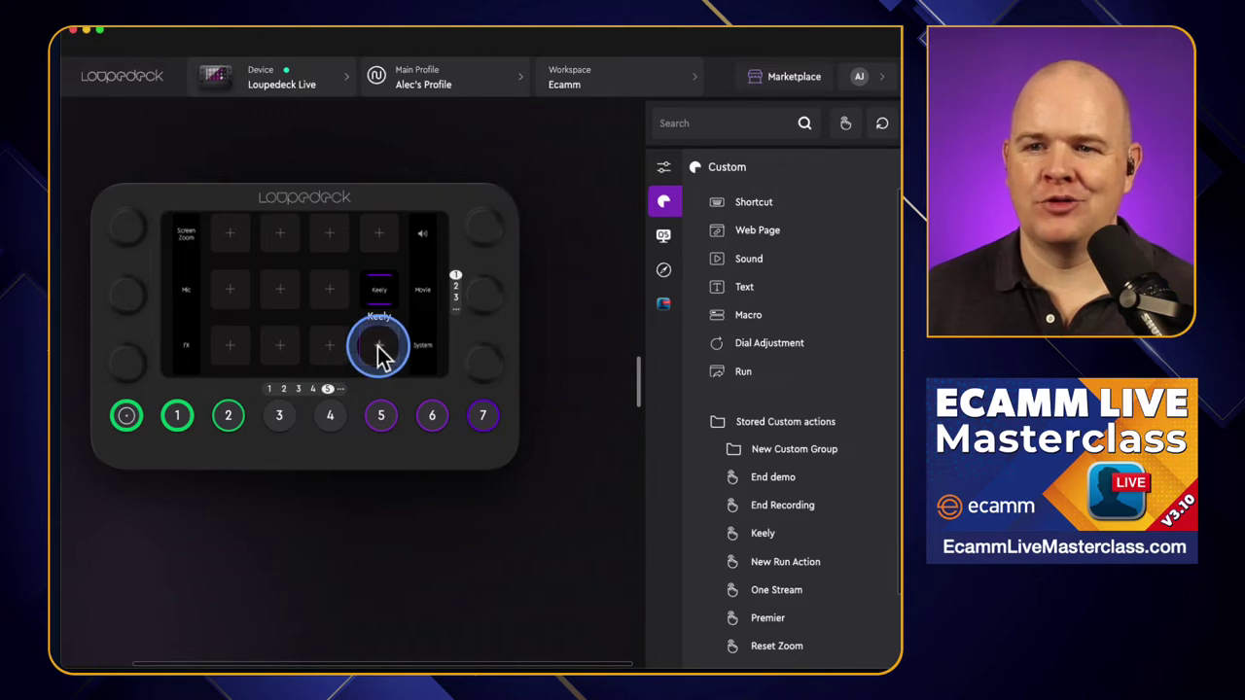
{"action": "left_click_drag", "start_coordinate": [378, 346], "coordinate": [282, 243]}
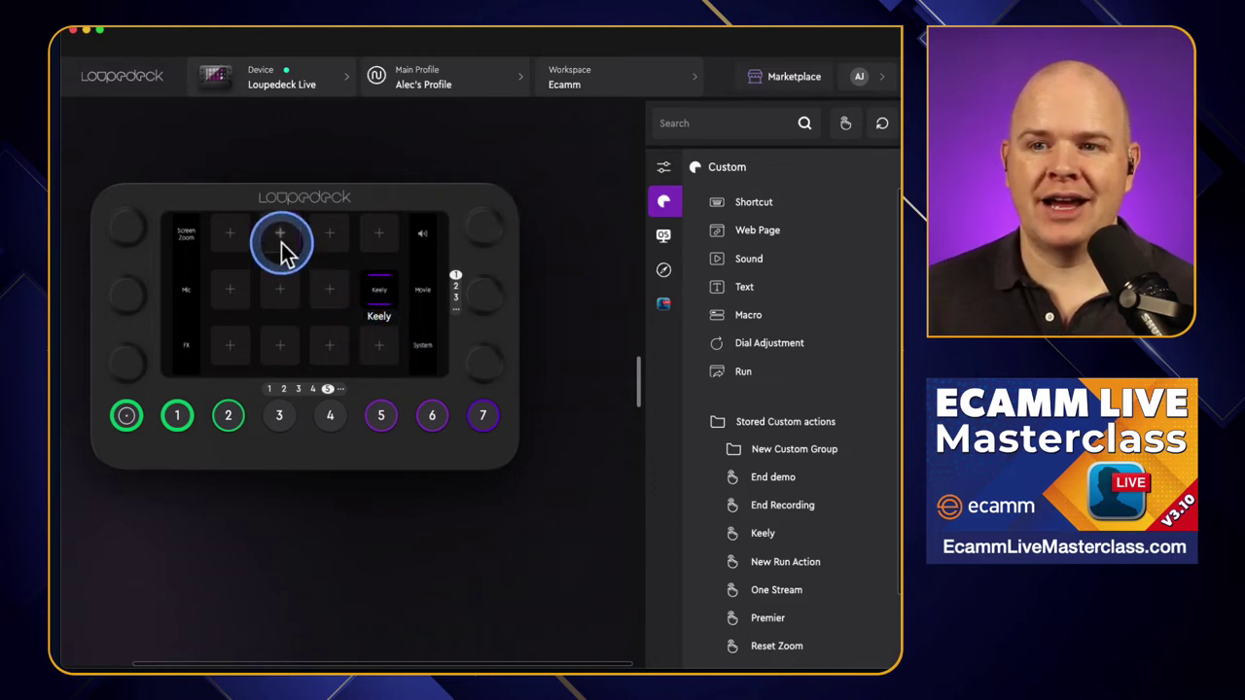
Step: Try to create a Web Page action directly from the empty second touch button in the top row
{"action": "left_click", "coordinate": [281, 239]}
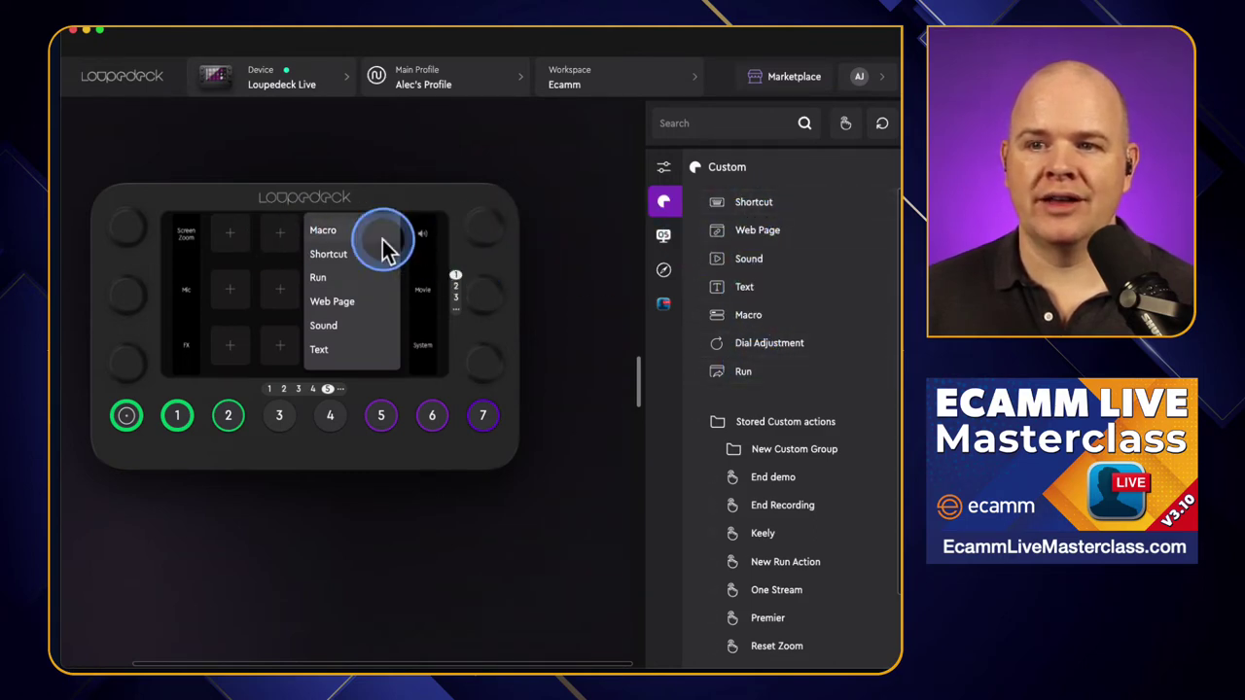
{"action": "left_click", "coordinate": [333, 302]}
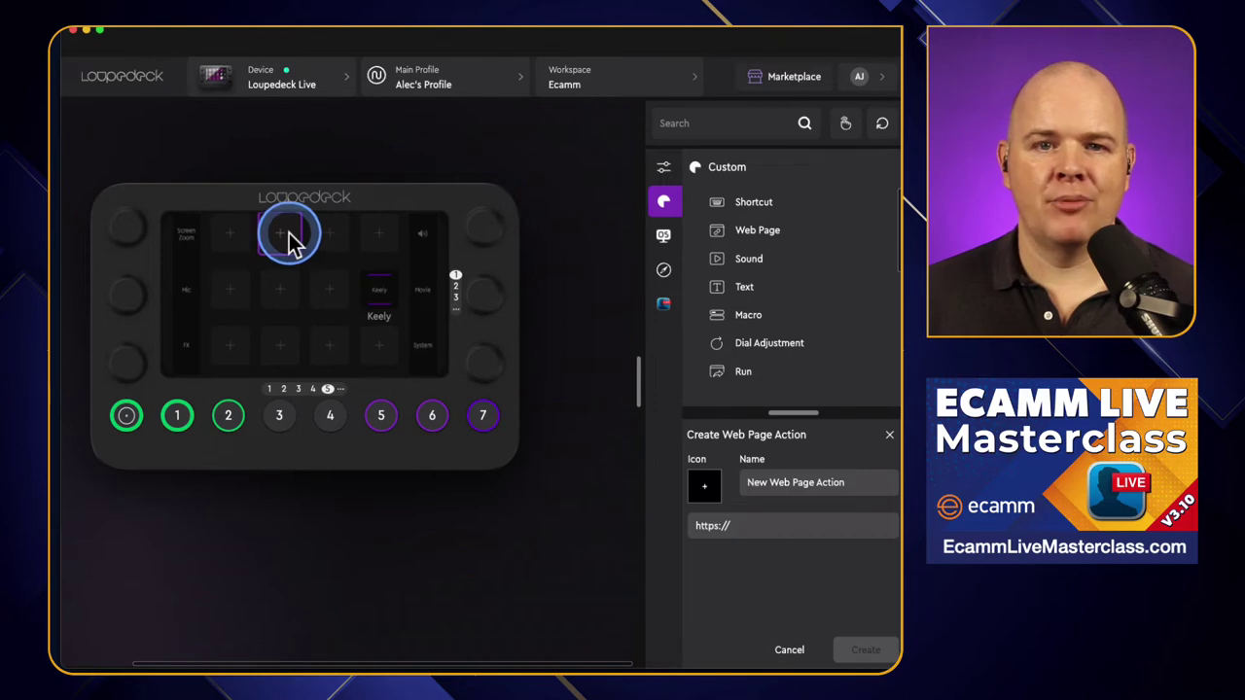
{"action": "left_click", "coordinate": [788, 530]}
{"action": "left_click", "coordinate": [788, 530]}
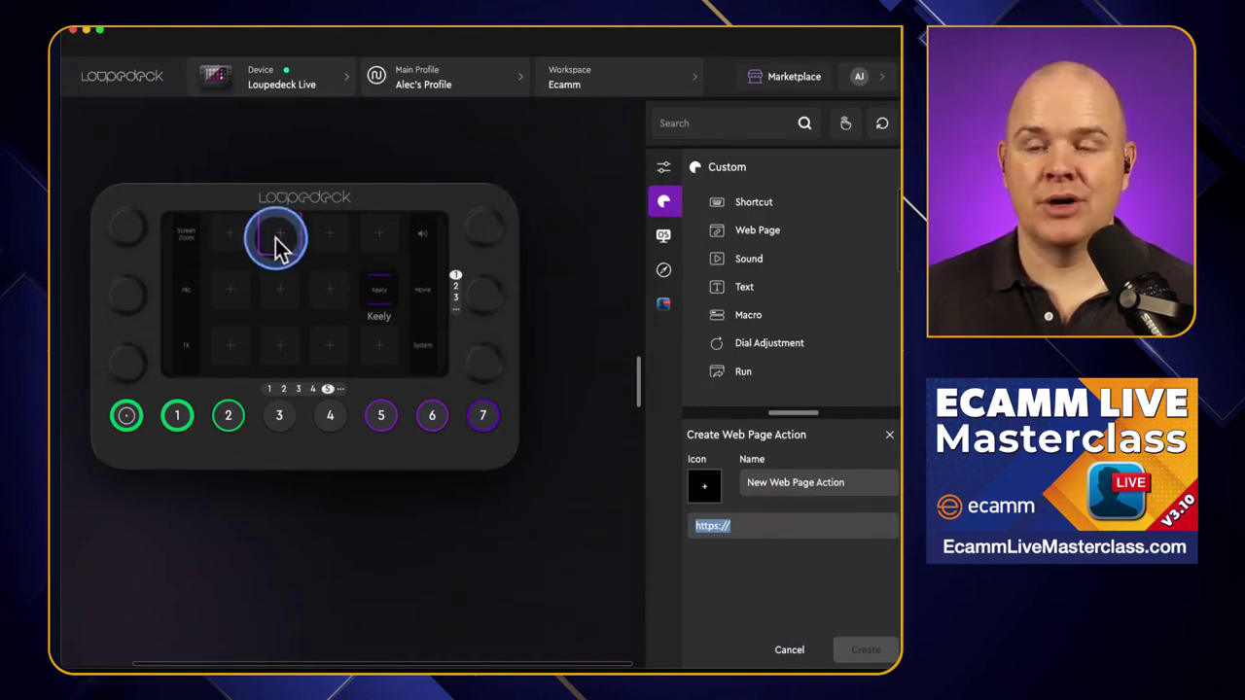
{"action": "left_click", "coordinate": [280, 303]}
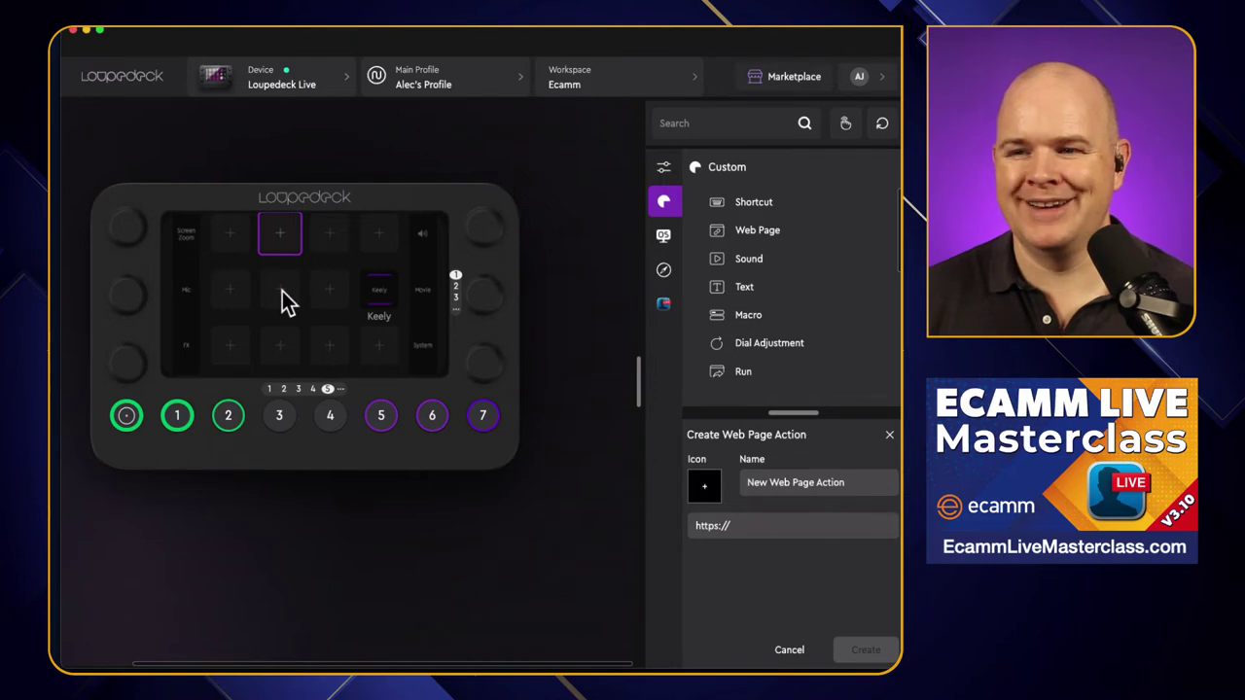
{"action": "left_click", "coordinate": [890, 442]}
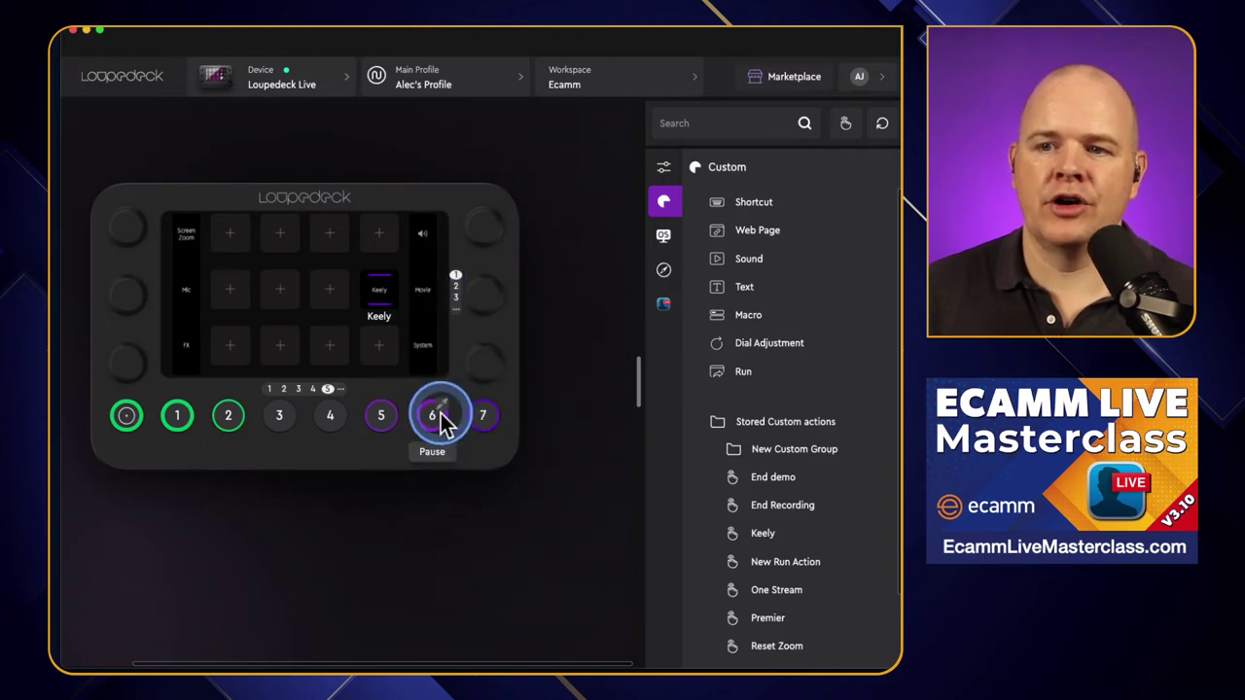
Step: Set the color of round button 7, the End Recording button, to red
{"action": "left_click", "coordinate": [492, 414]}
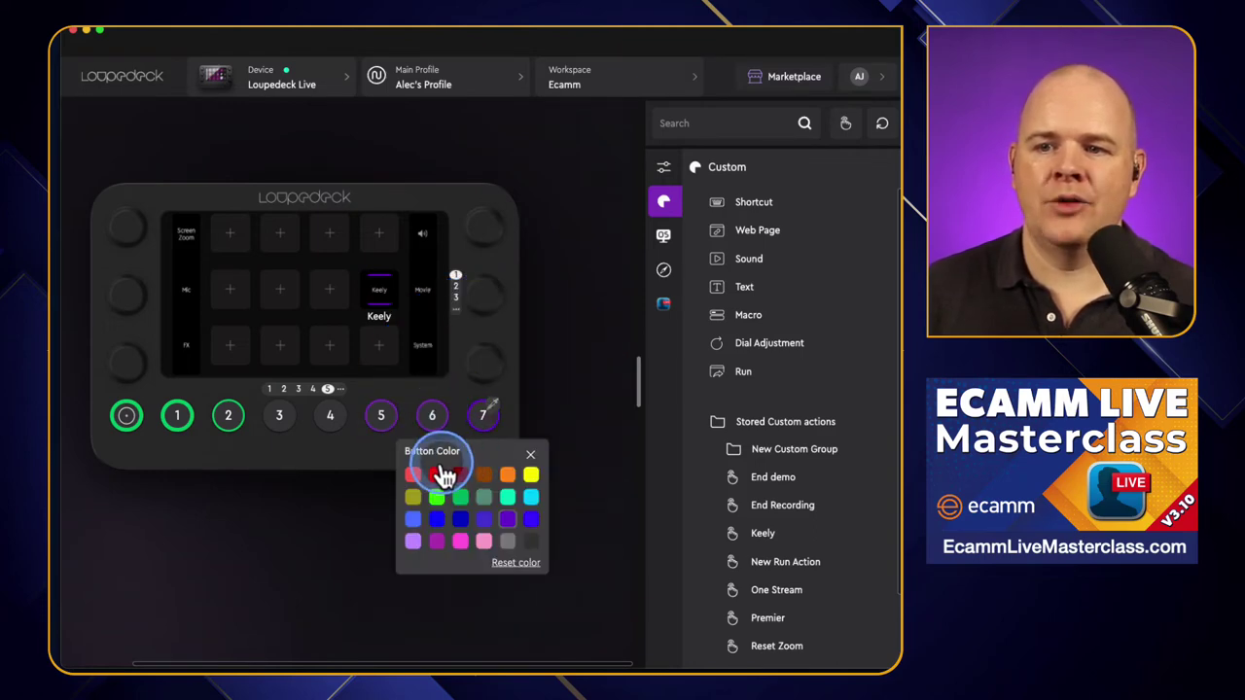
{"action": "left_click", "coordinate": [437, 474]}
{"action": "left_click", "coordinate": [528, 418]}
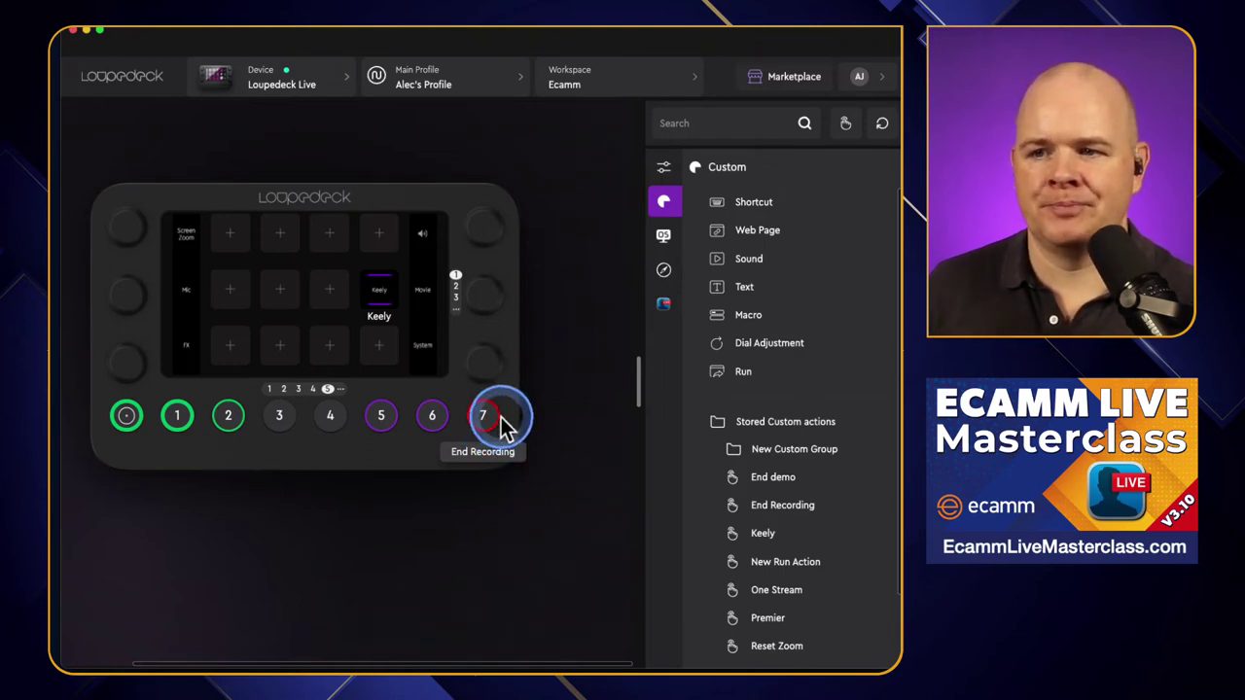
Step: Show the settings for creating a new custom Dial Adjustment
{"action": "left_click", "coordinate": [725, 355]}
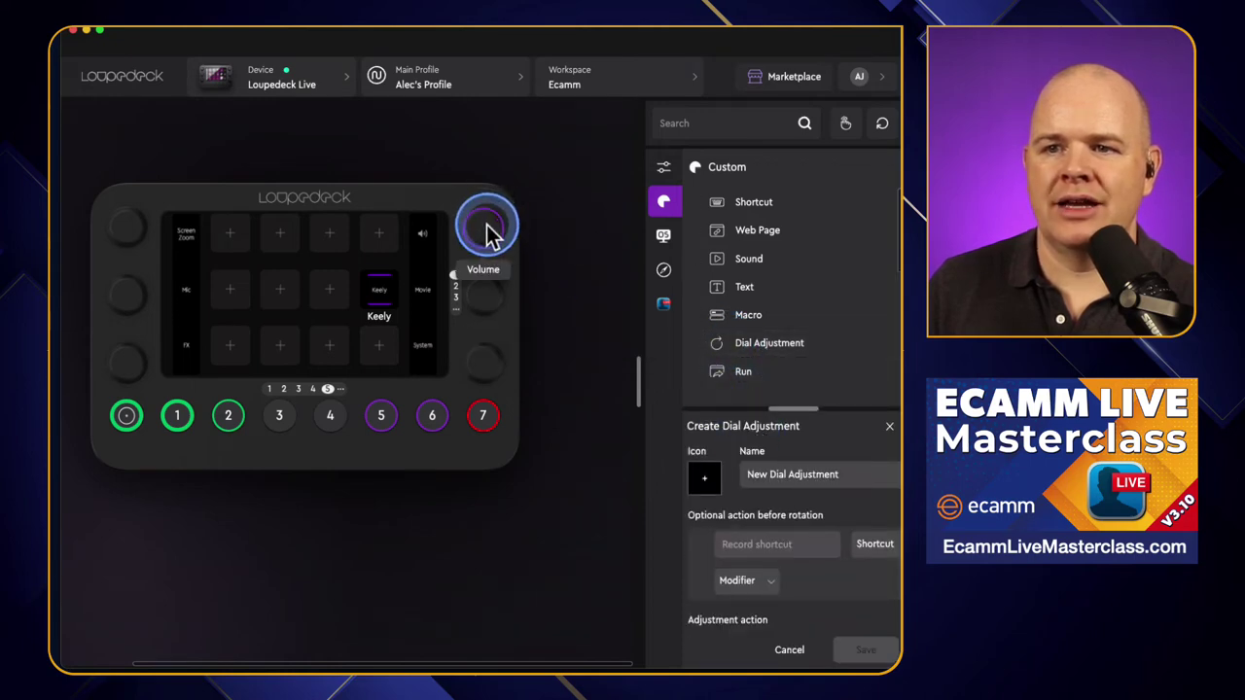
Step: Move the shortcut action from the fourth touch button to the third touch button in the middle row
{"action": "left_click_drag", "start_coordinate": [489, 233], "coordinate": [334, 301]}
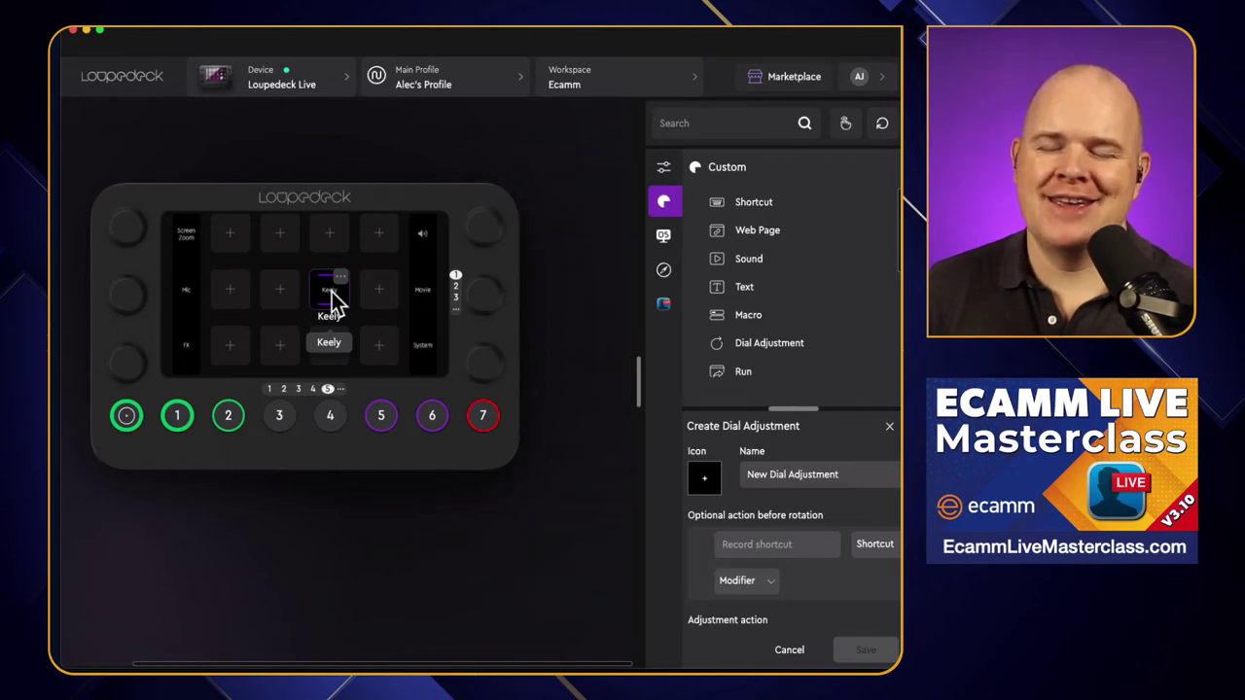
Step: Look through touch pages 2, 3 and 5 of the Ecamm workspace
{"action": "left_click_drag", "start_coordinate": [334, 302], "coordinate": [520, 90]}
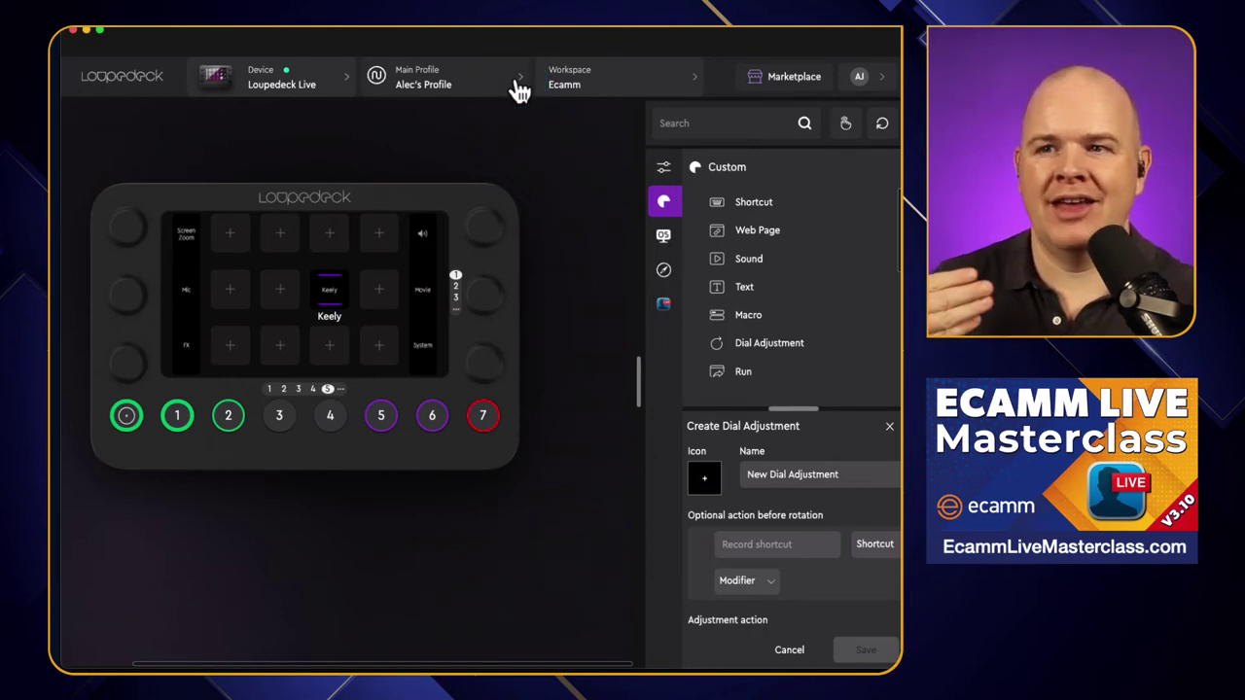
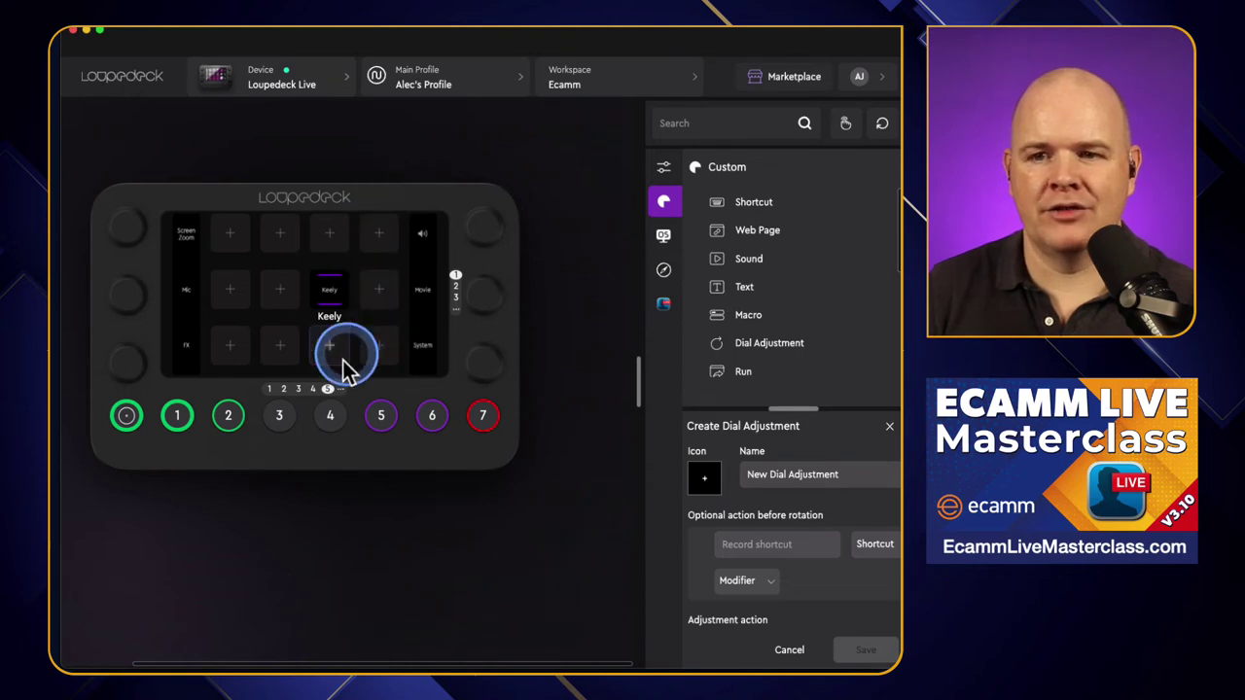
{"action": "left_click", "coordinate": [282, 389]}
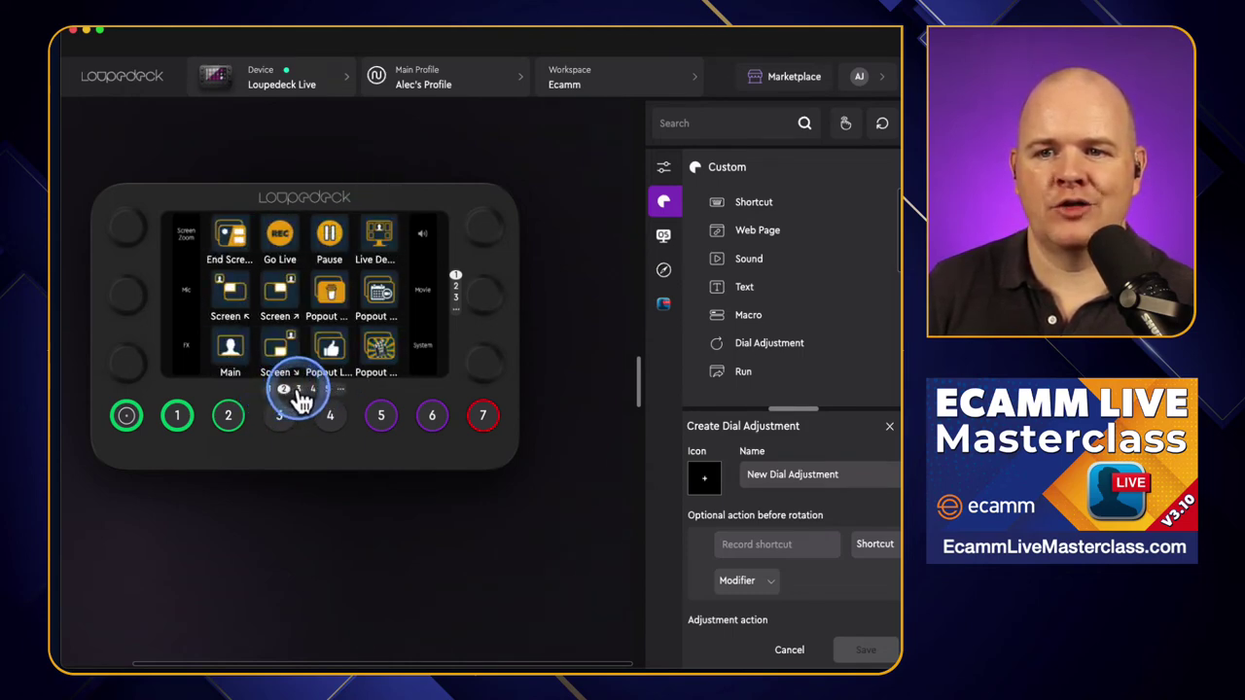
{"action": "left_click", "coordinate": [298, 389]}
{"action": "left_click", "coordinate": [327, 389]}
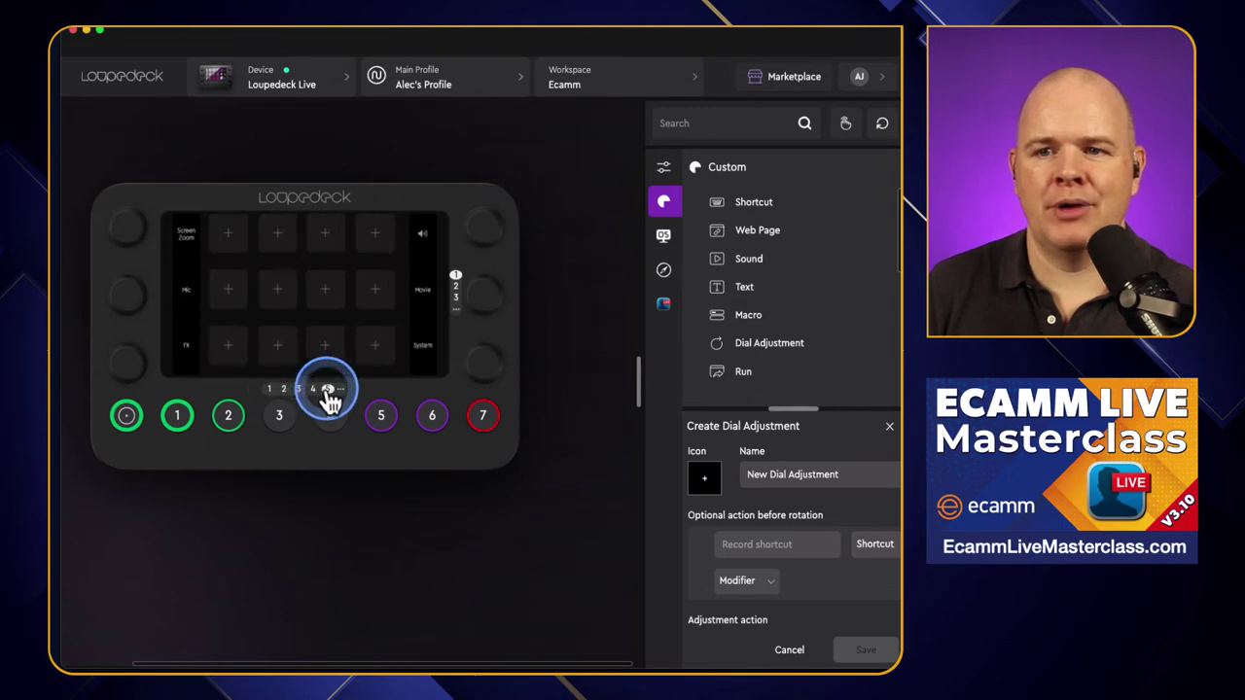
{"action": "left_click_drag", "start_coordinate": [331, 302], "coordinate": [233, 289]}
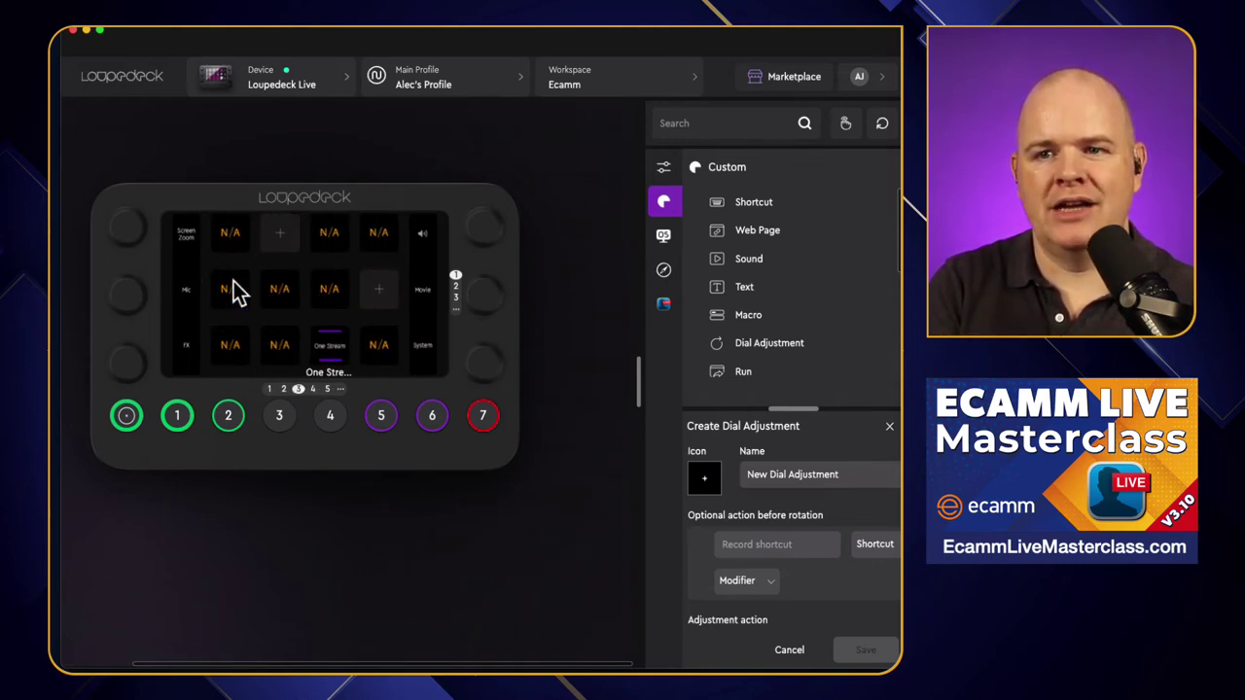
{"action": "left_click_drag", "start_coordinate": [236, 292], "coordinate": [328, 382]}
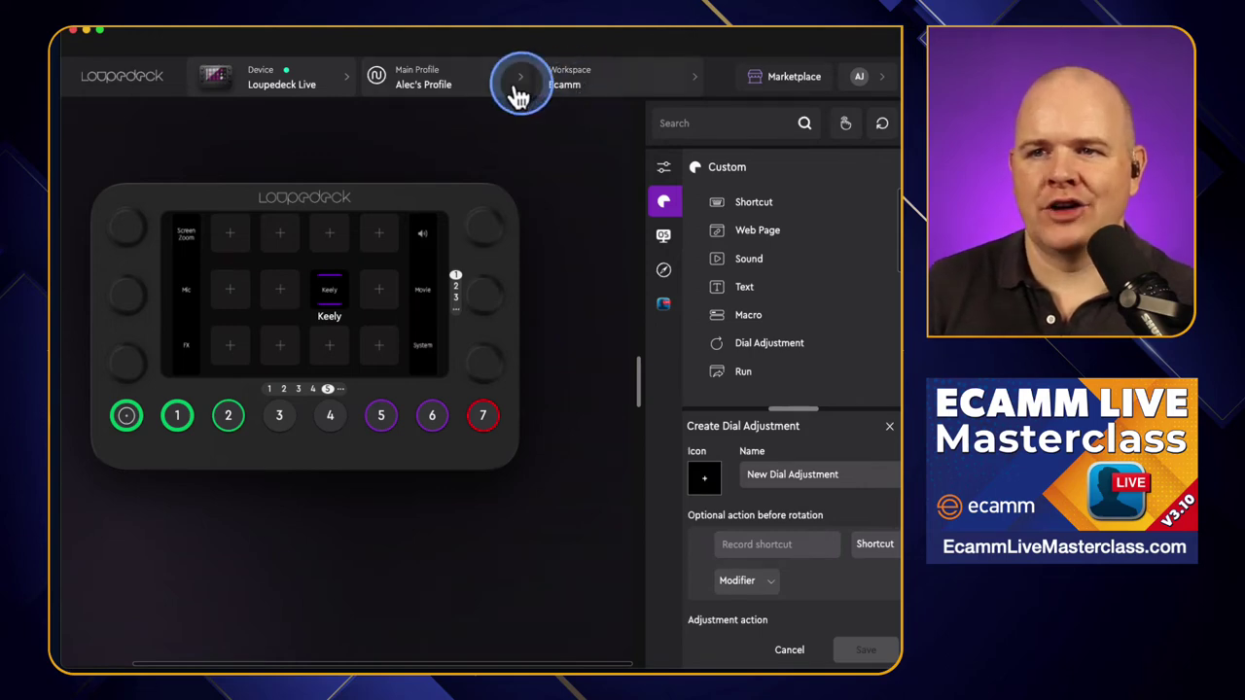
Step: Switch to the Zoom workspace and show its second touch page
{"action": "left_click", "coordinate": [595, 87]}
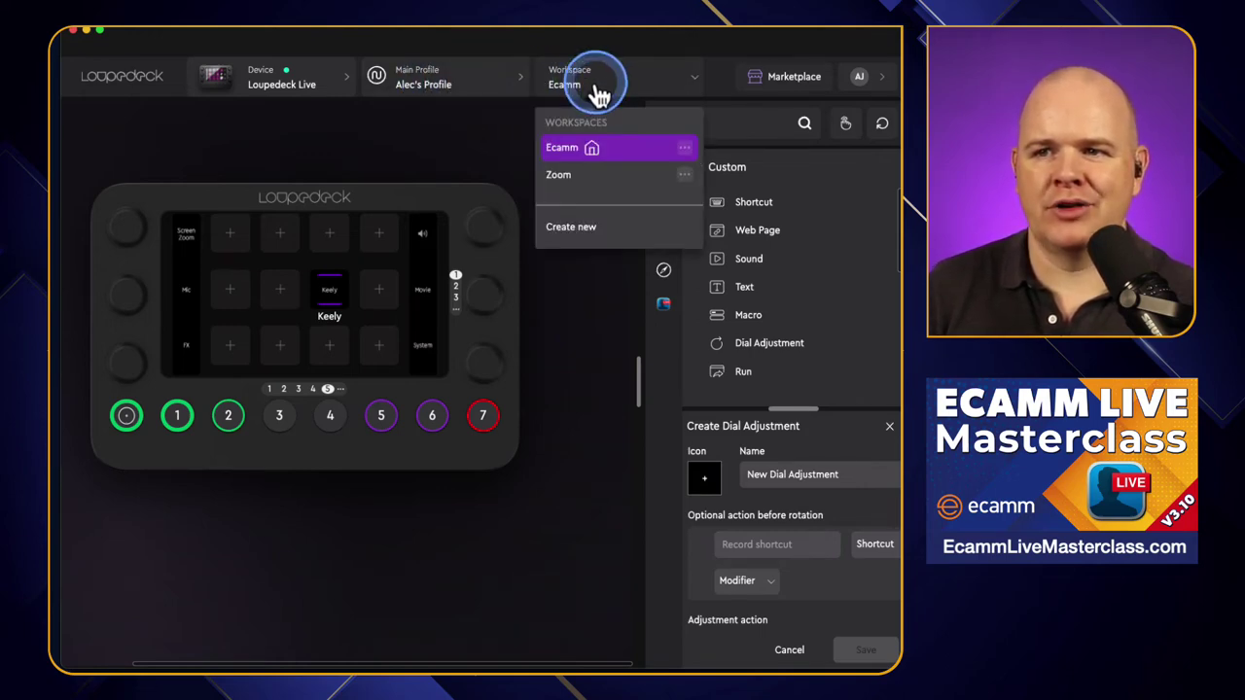
{"action": "left_click", "coordinate": [572, 177]}
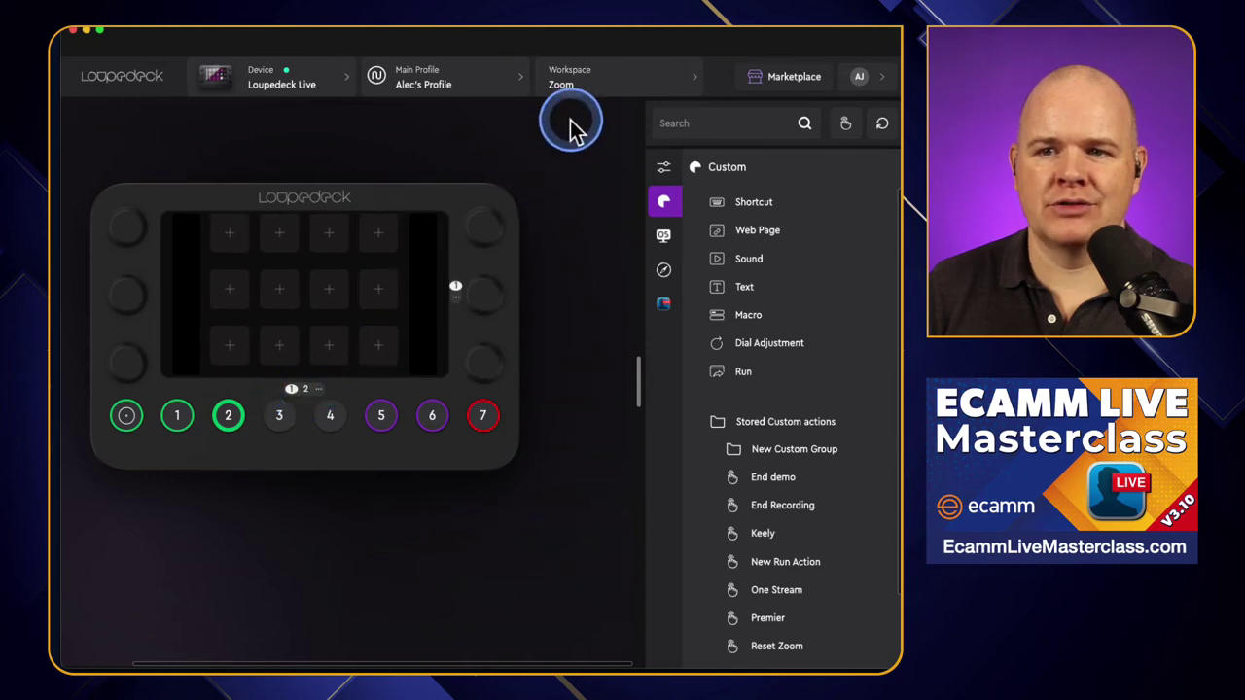
{"action": "left_click", "coordinate": [307, 389]}
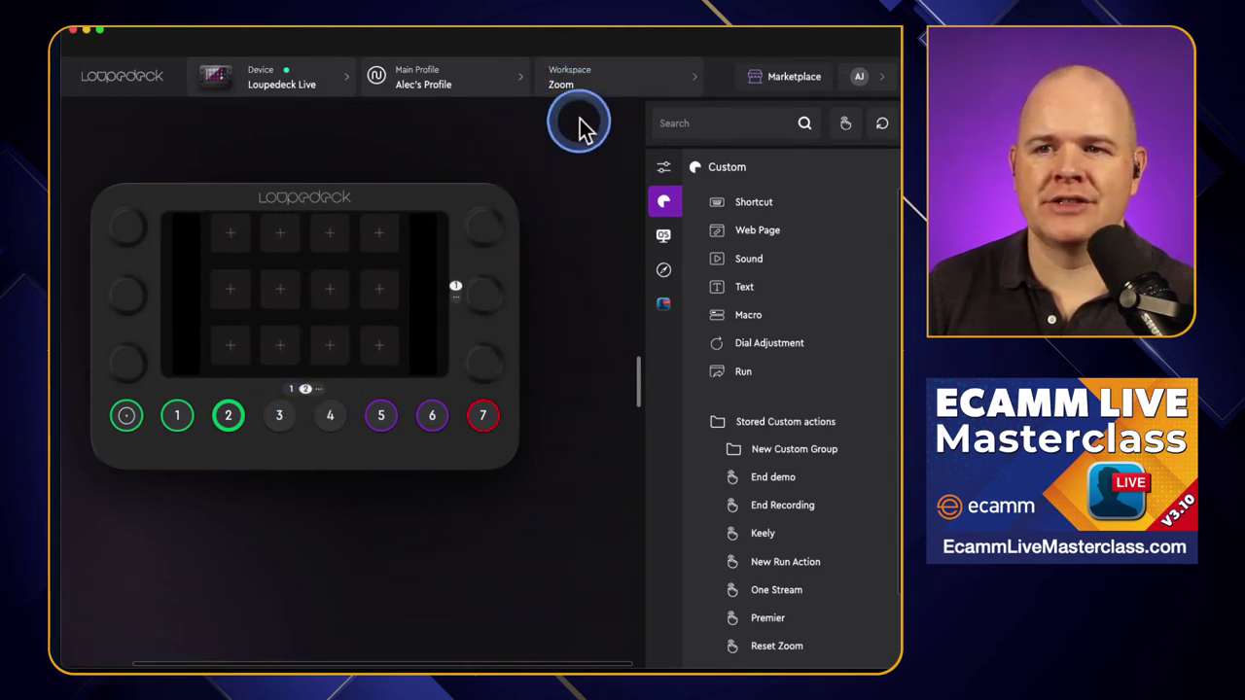
Step: Browse the list of application profiles and open the Audition profile
{"action": "left_click", "coordinate": [467, 88]}
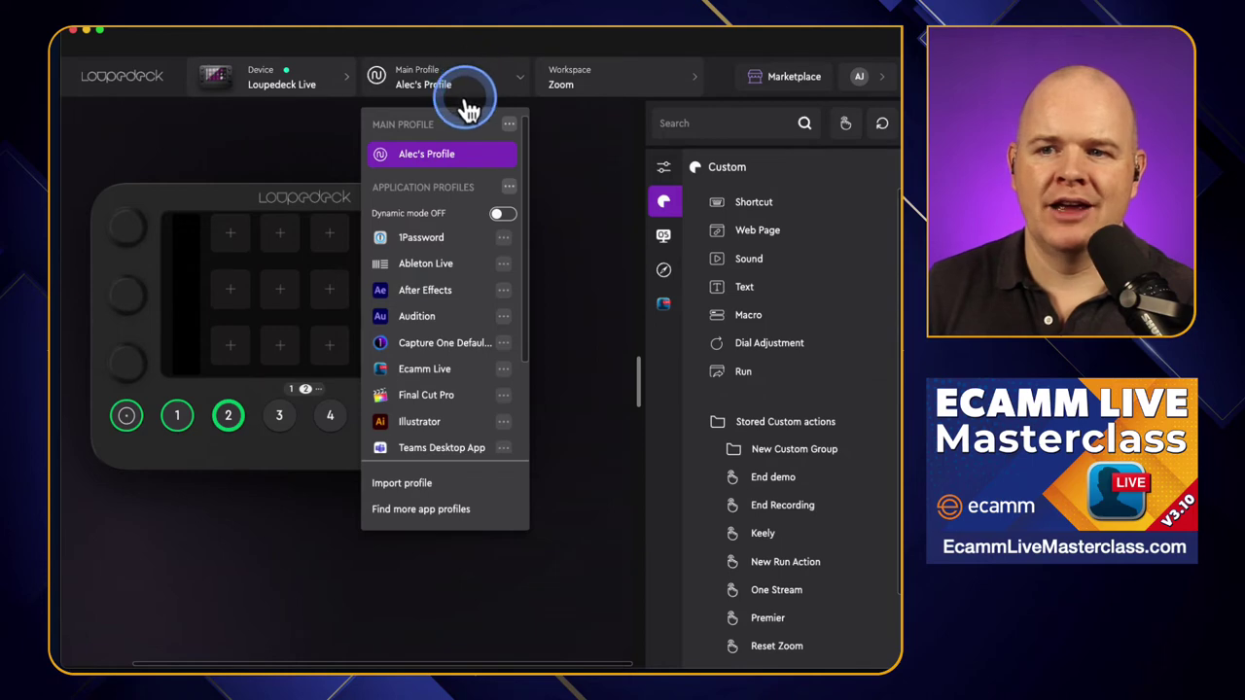
{"action": "scroll", "coordinate": [424, 303], "scroll_direction": "down", "scroll_amount": 2}
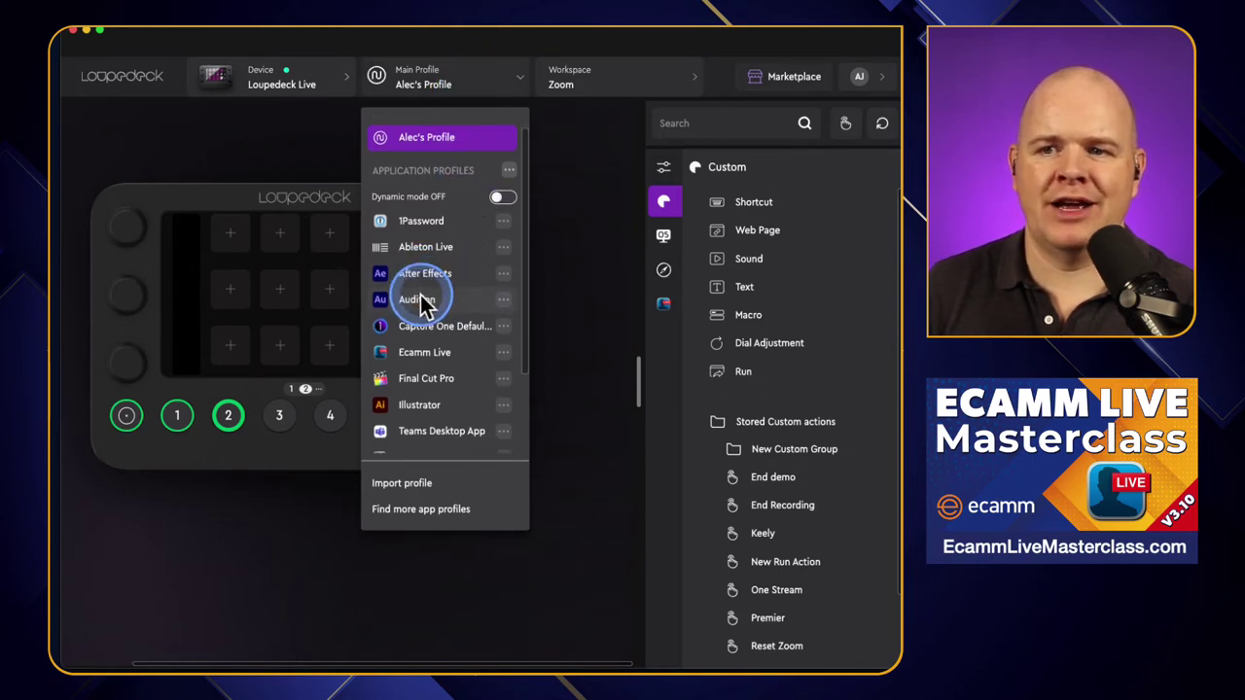
{"action": "scroll", "coordinate": [496, 336], "scroll_direction": "down", "scroll_amount": 3}
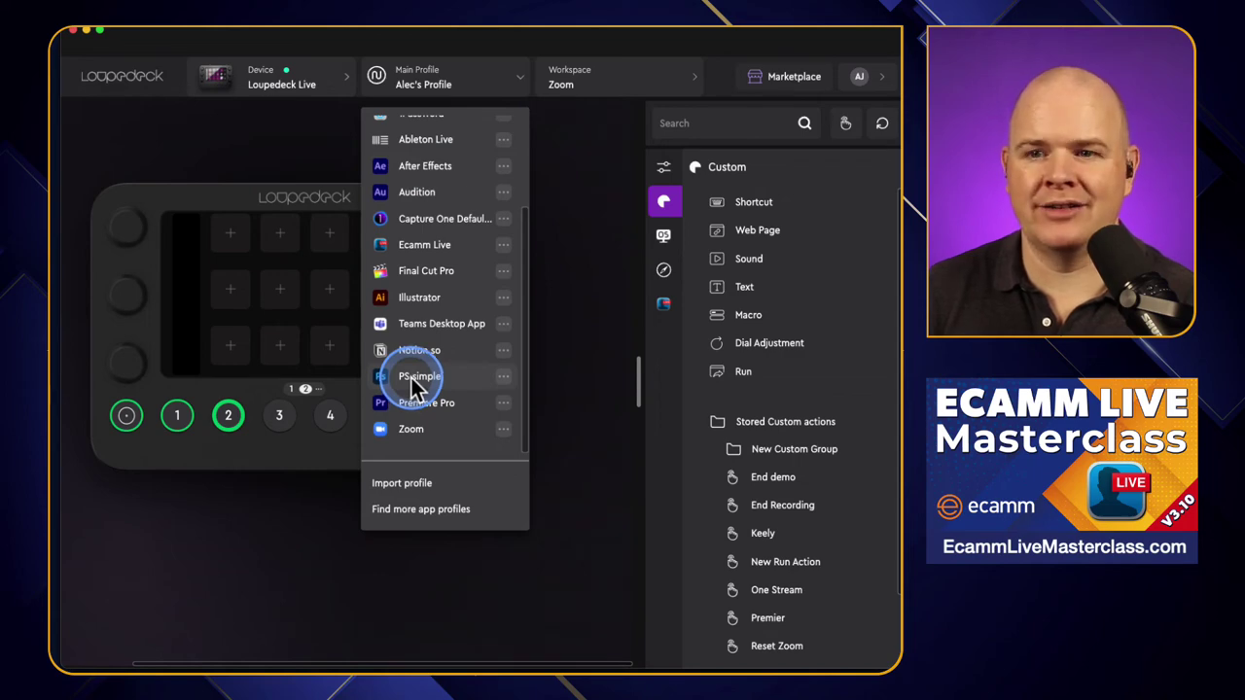
{"action": "scroll", "coordinate": [455, 380], "scroll_direction": "up", "scroll_amount": 2}
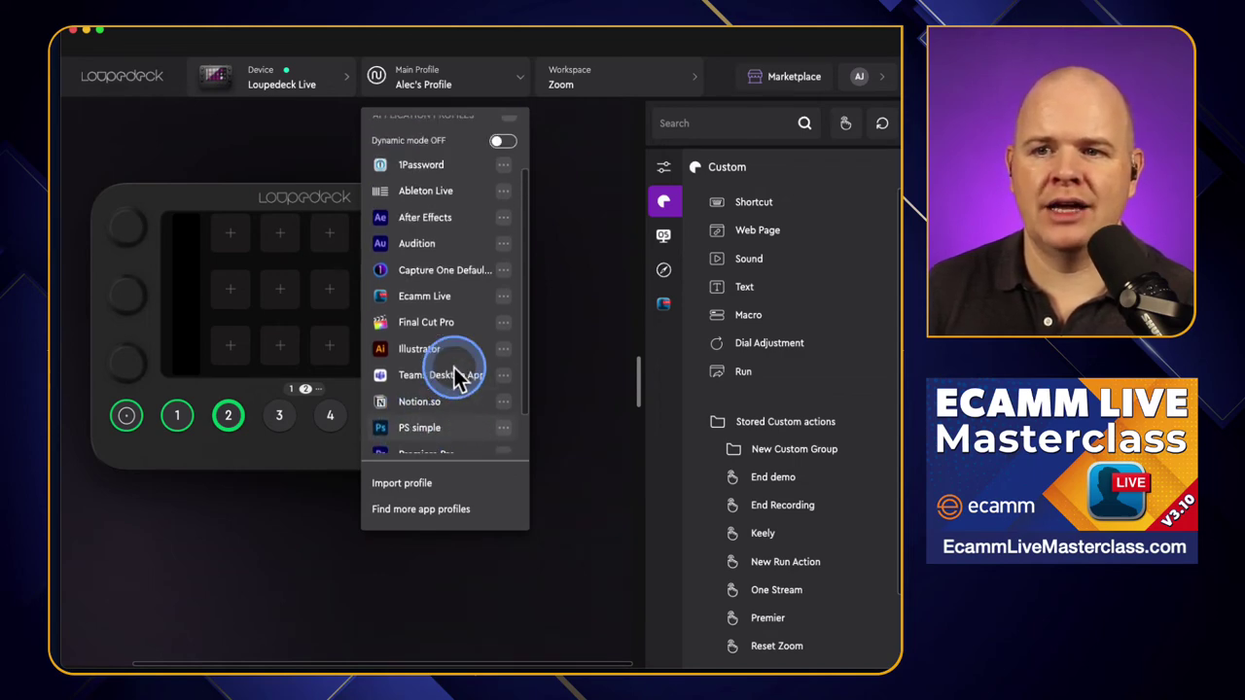
{"action": "left_click", "coordinate": [433, 242]}
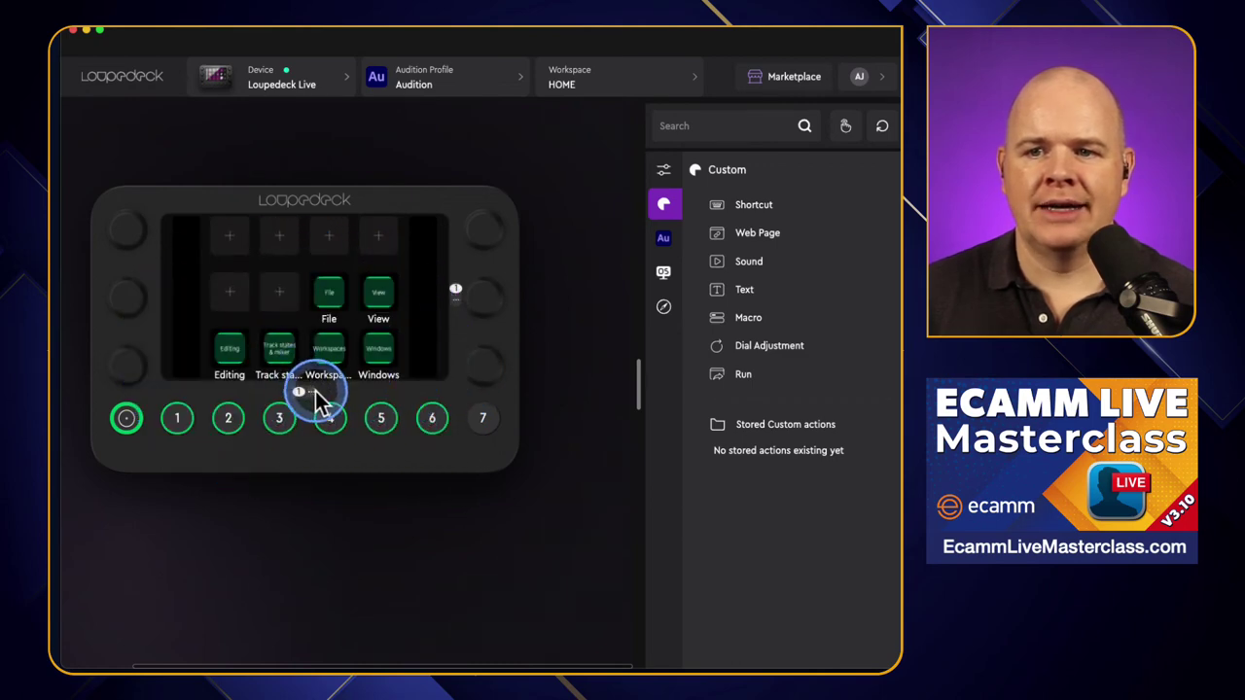
Step: Open the Editing workspace of the Audition profile and look through its touch pages up to page 6
{"action": "left_click", "coordinate": [580, 89]}
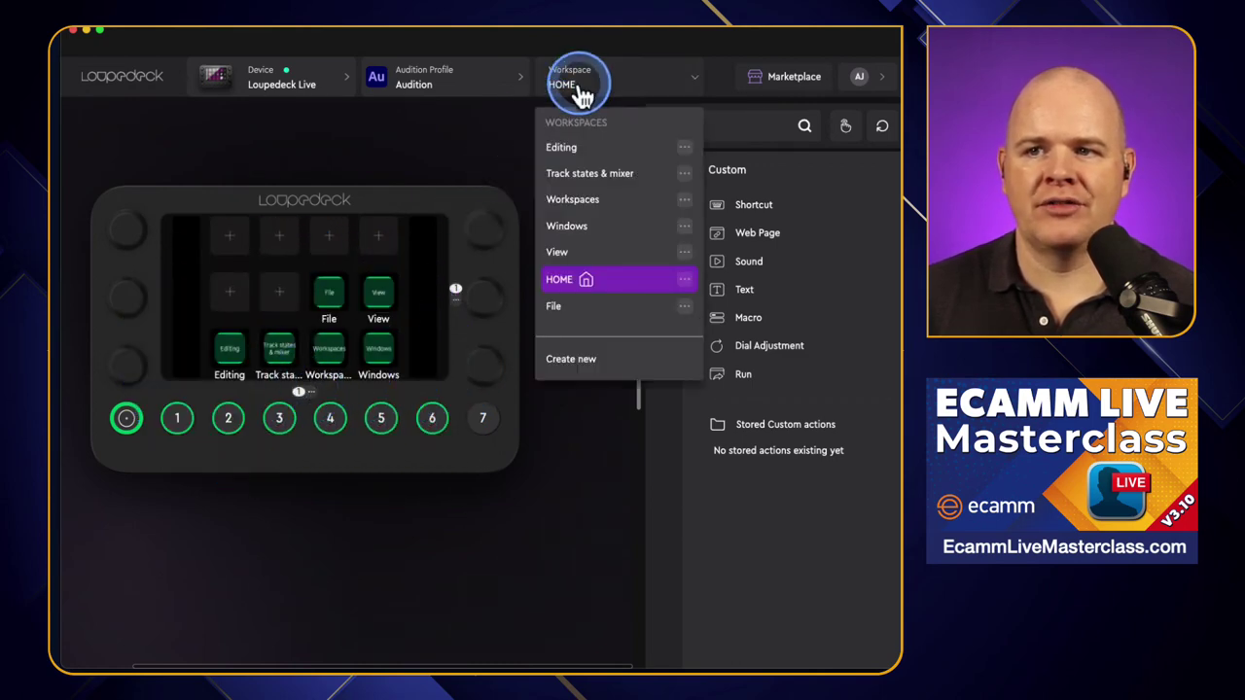
{"action": "left_click", "coordinate": [570, 151]}
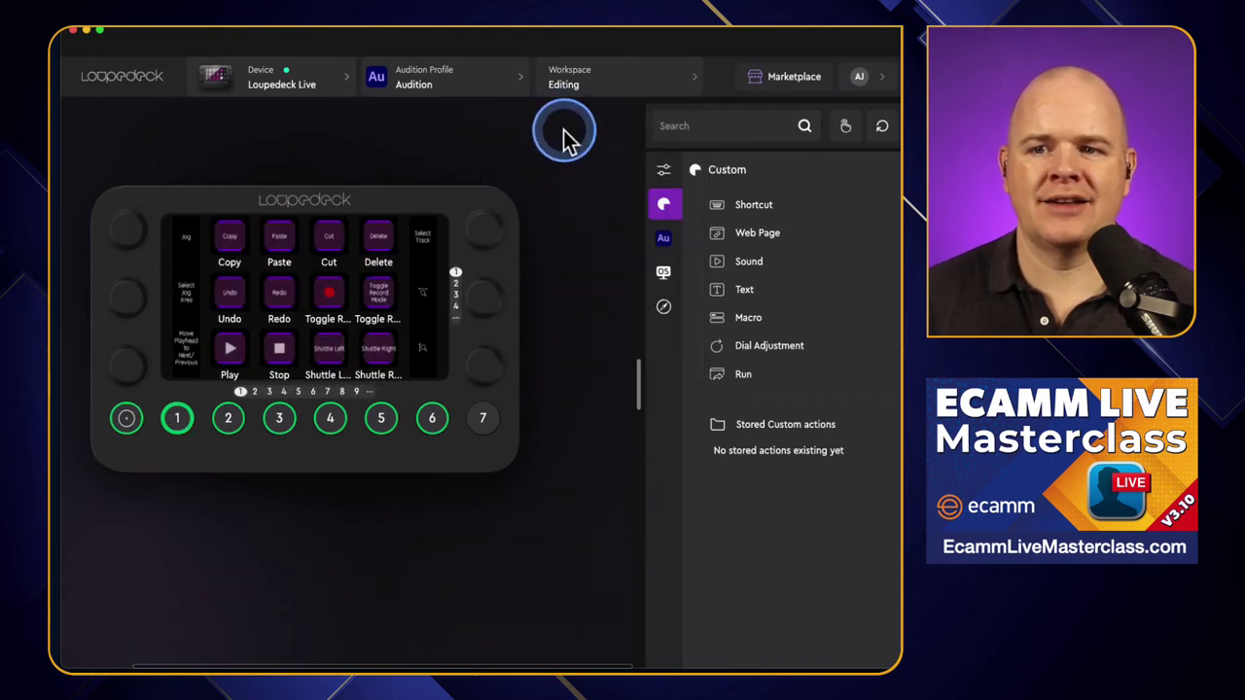
{"action": "left_click", "coordinate": [259, 397]}
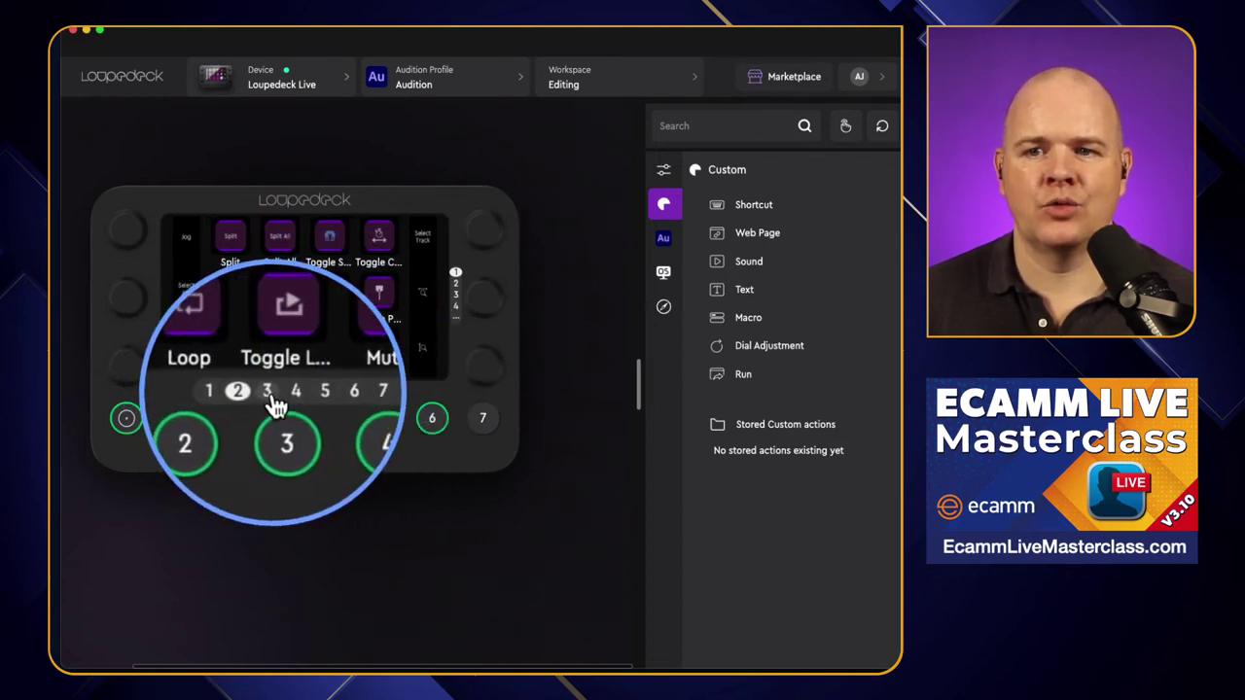
{"action": "left_click", "coordinate": [278, 403]}
{"action": "left_click", "coordinate": [307, 404]}
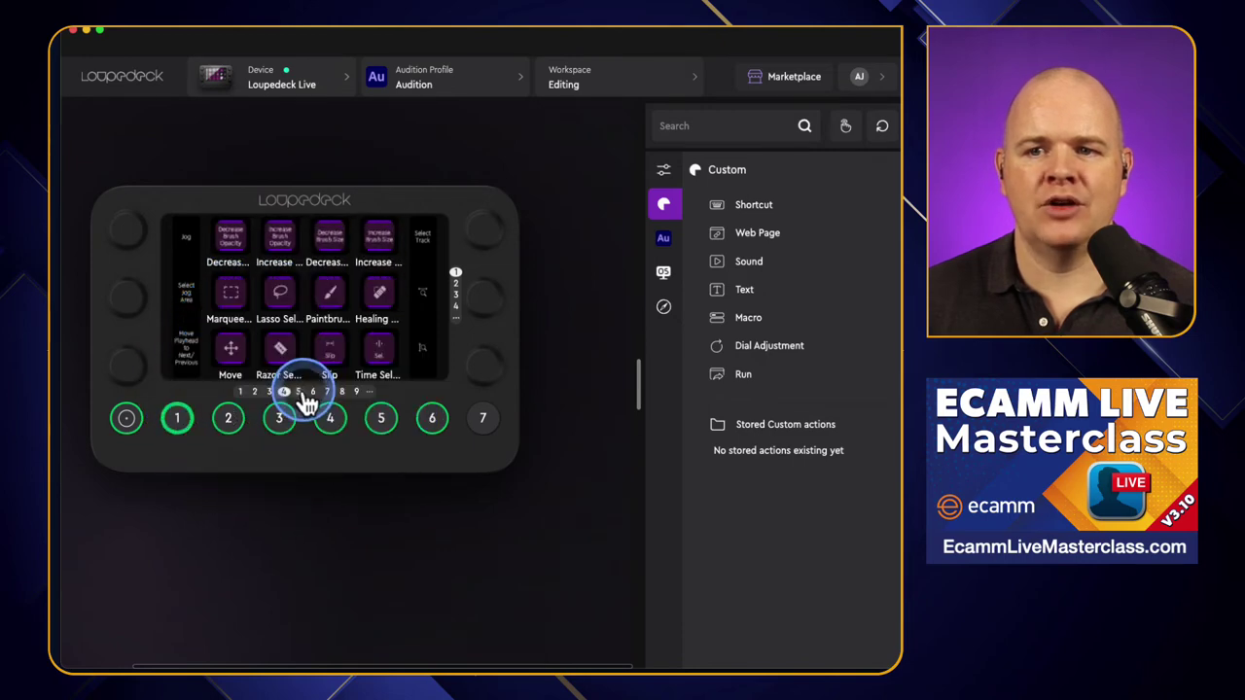
{"action": "left_click", "coordinate": [298, 392]}
{"action": "left_click", "coordinate": [313, 392]}
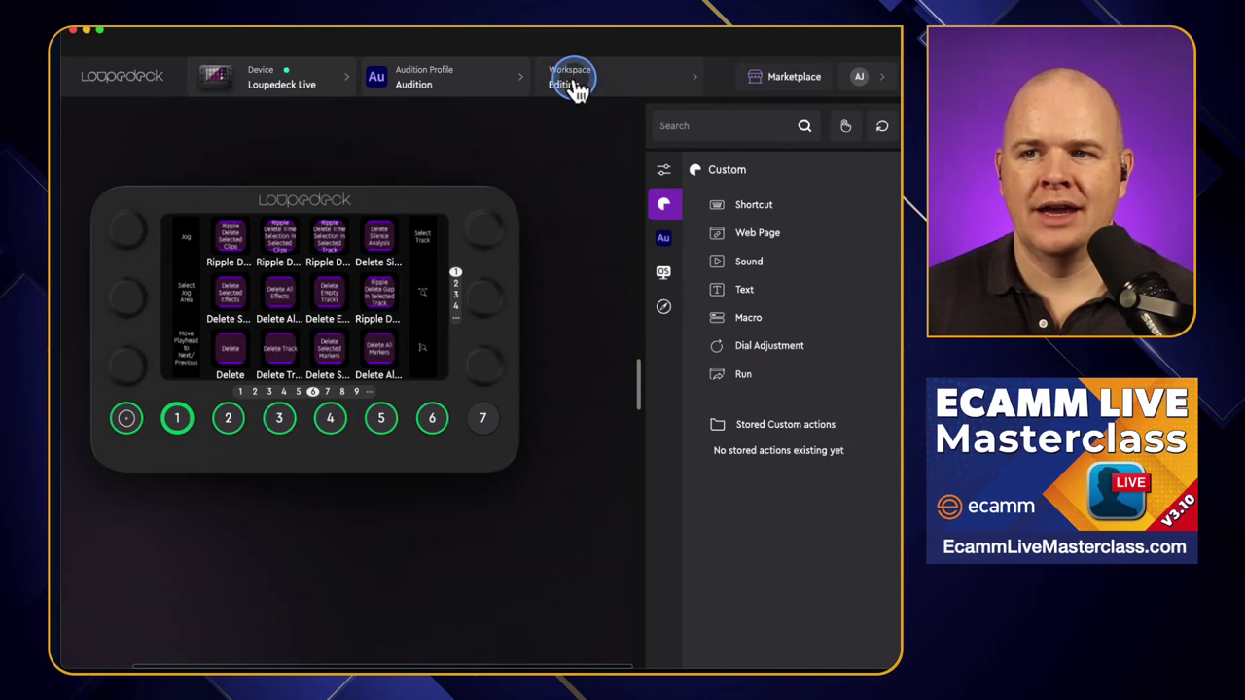
Step: Show the third touch page of the Track states & mixer workspace and list the available Audition actions
{"action": "left_click", "coordinate": [572, 86]}
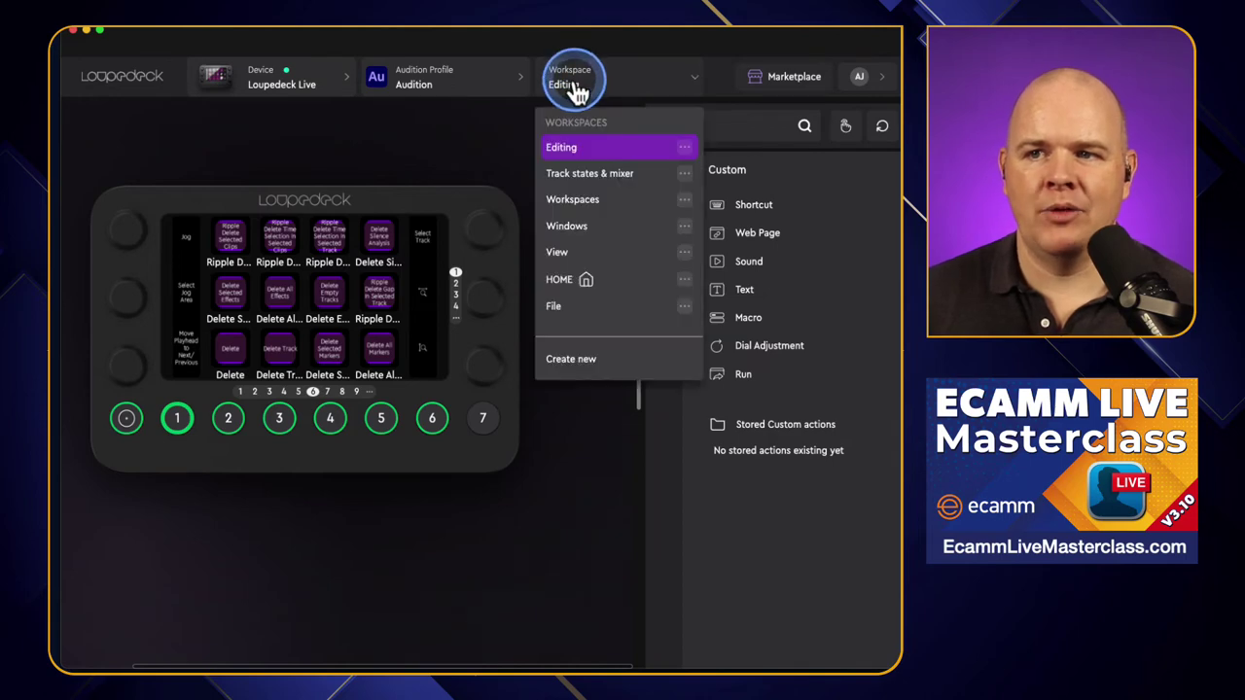
{"action": "left_click", "coordinate": [583, 175]}
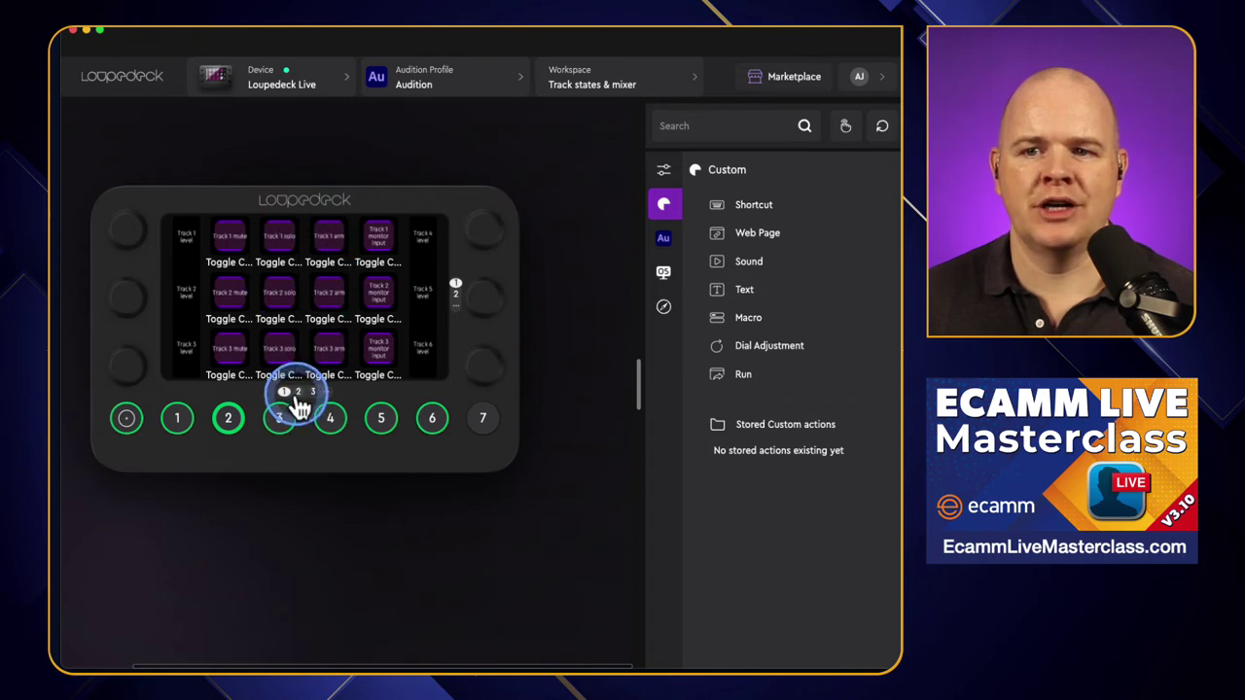
{"action": "left_click", "coordinate": [313, 393]}
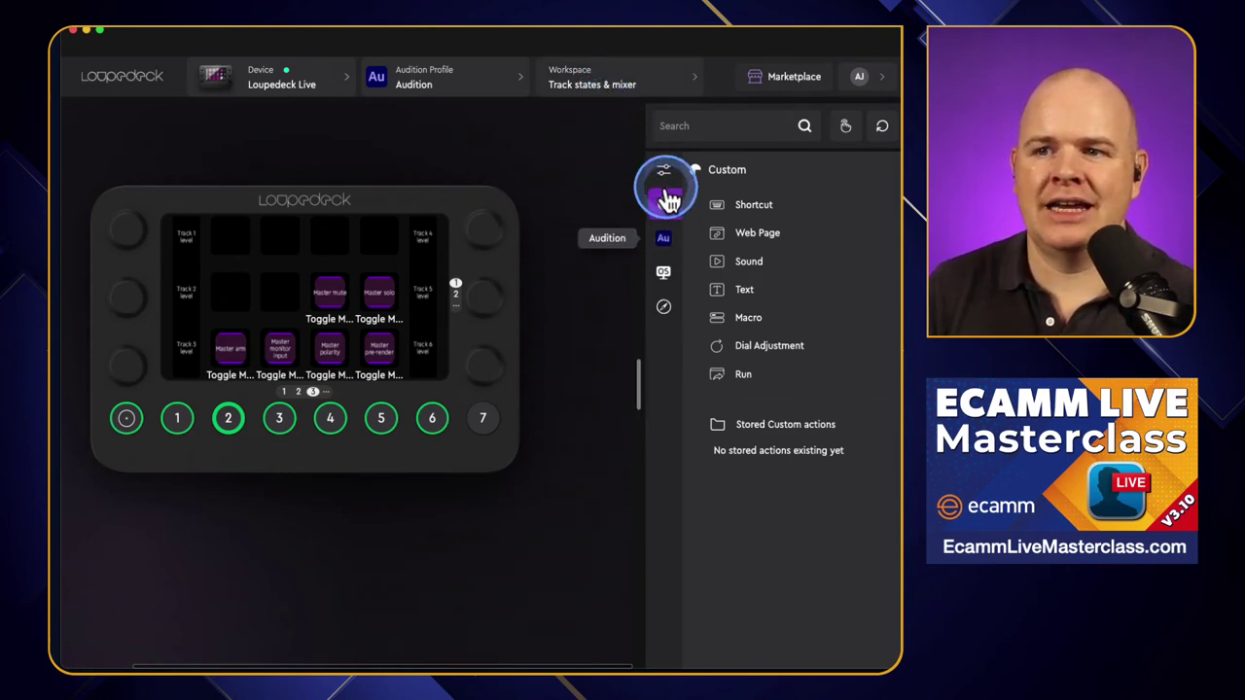
{"action": "left_click", "coordinate": [665, 251]}
{"action": "left_click_drag", "start_coordinate": [891, 226], "coordinate": [897, 185]}
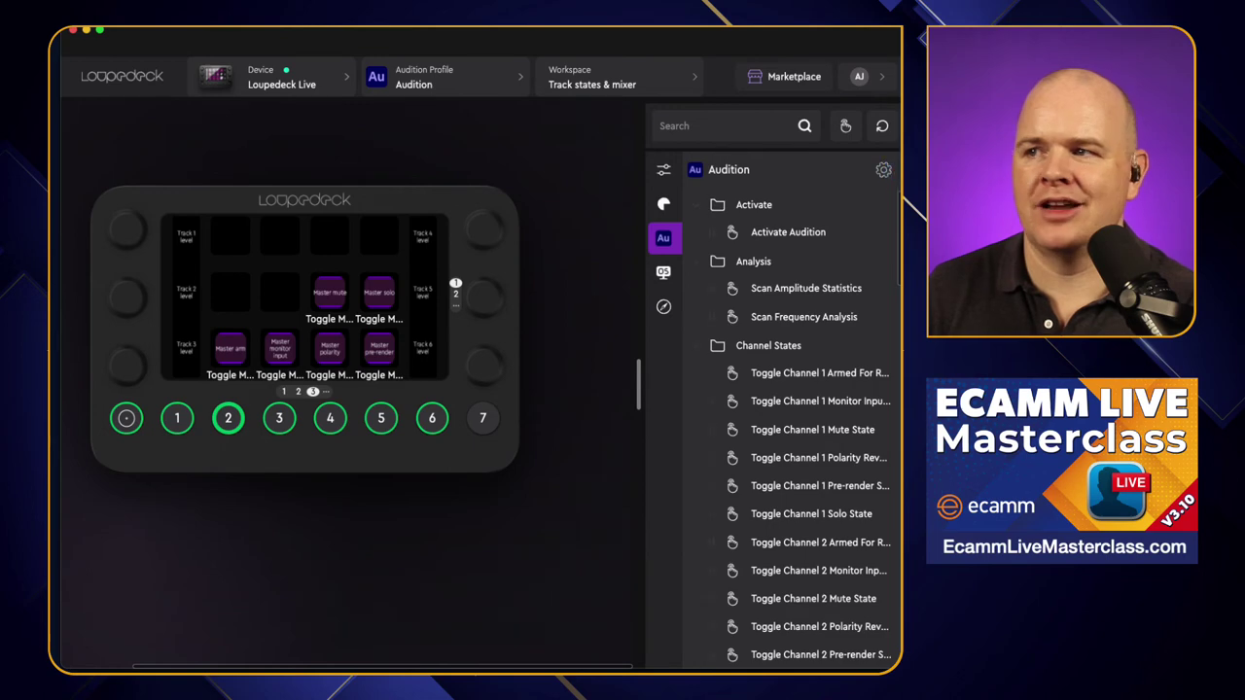
Step: Switch to the Stream Deck app and expand the Ecamm Live category in its action list
{"action": "key", "text": "super+Tab"}
{"action": "left_click_drag", "start_coordinate": [473, 50], "coordinate": [397, 36]}
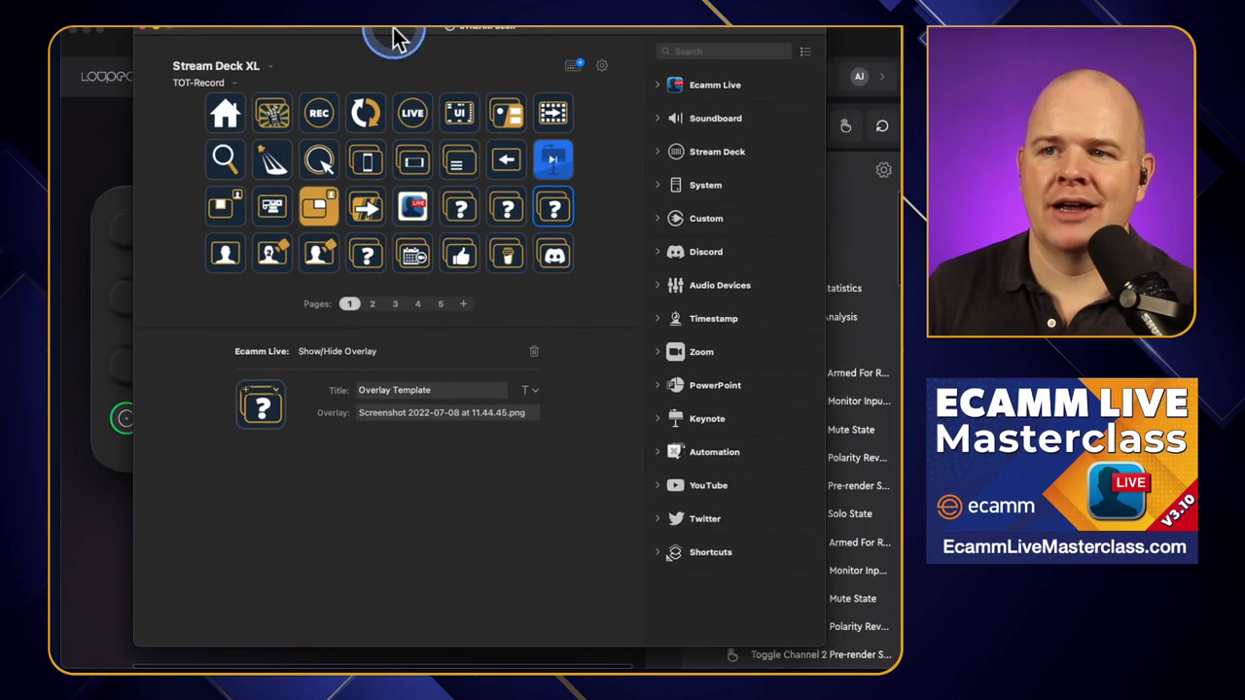
{"action": "left_click", "coordinate": [693, 93]}
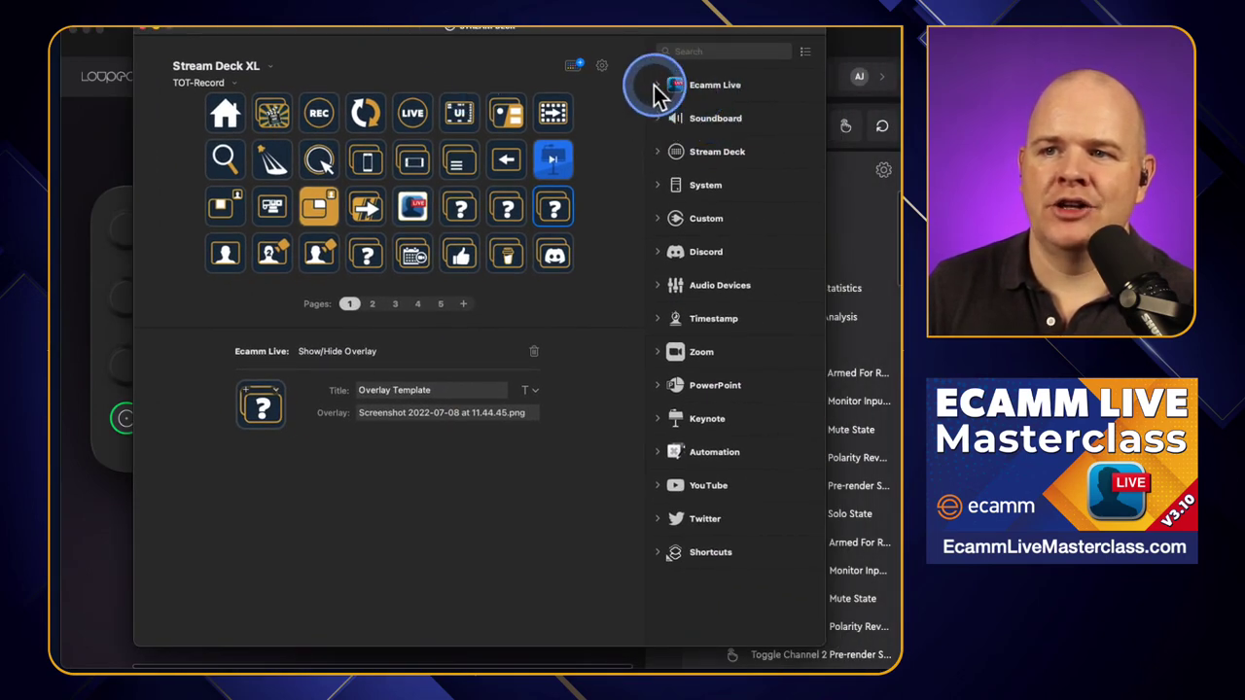
{"action": "left_click", "coordinate": [657, 87]}
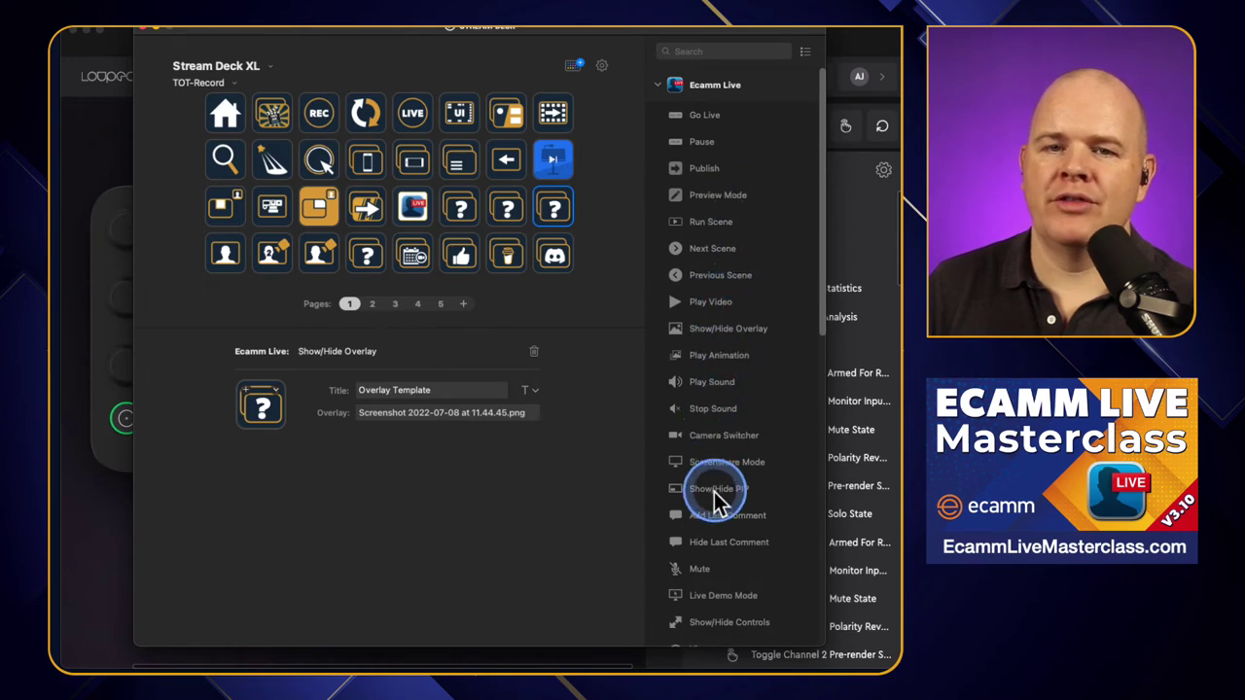
Step: Switch to Loupedeck and back to Stream Deck to compare the action lists, and collapse the Ecamm Live category
{"action": "key", "text": "super+Tab"}
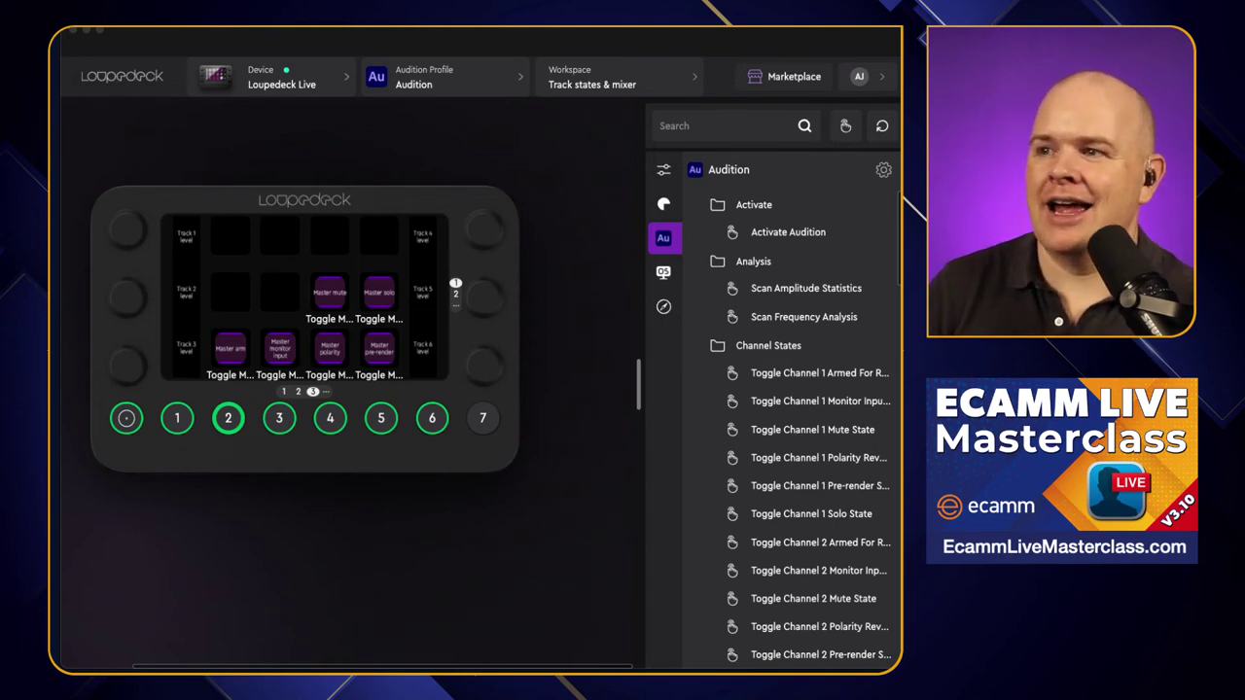
{"action": "key", "text": "super+Tab"}
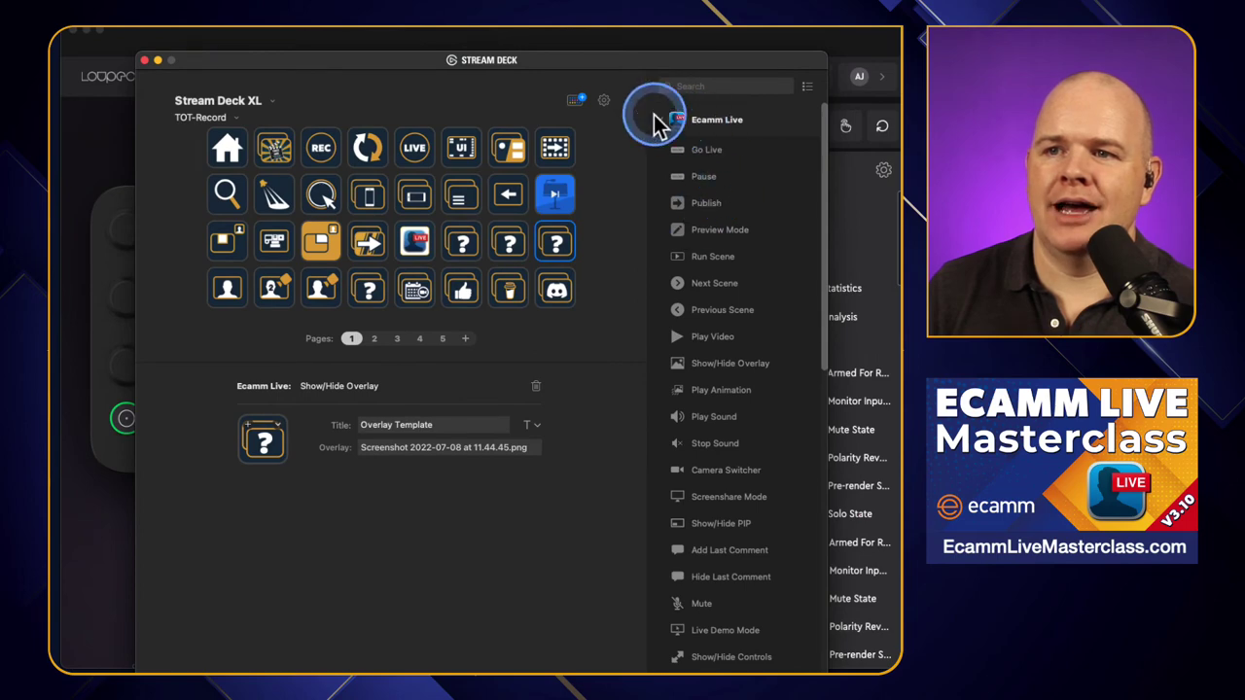
{"action": "left_click", "coordinate": [661, 121]}
{"action": "left_click", "coordinate": [662, 152]}
{"action": "left_click", "coordinate": [662, 153]}
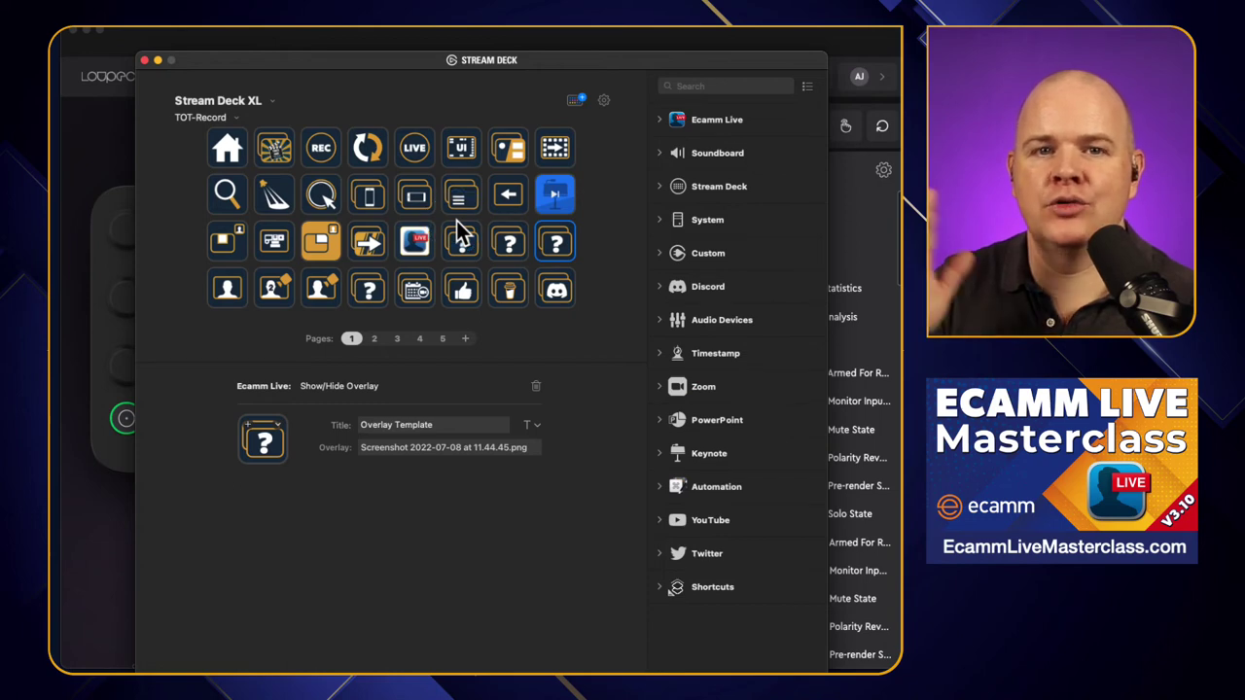
Step: Return to the Loupedeck app and switch from the Audition profile to the main profile
{"action": "left_click_drag", "start_coordinate": [334, 70], "coordinate": [402, 72]}
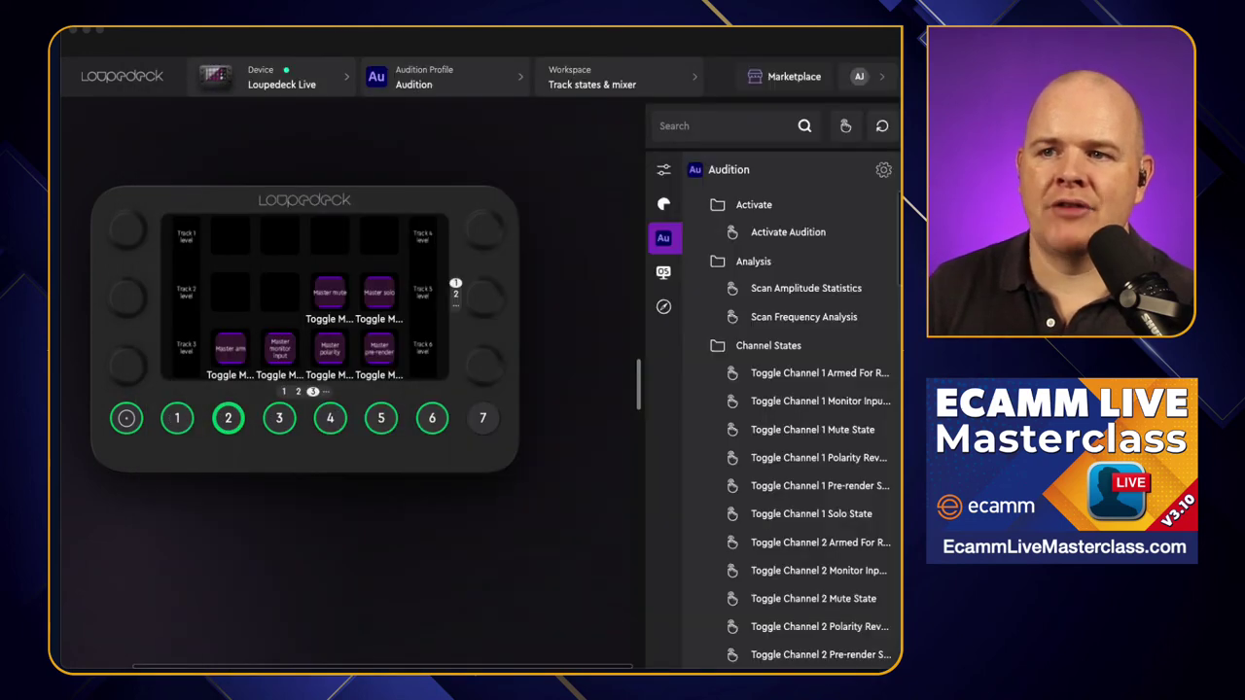
{"action": "left_click", "coordinate": [594, 189]}
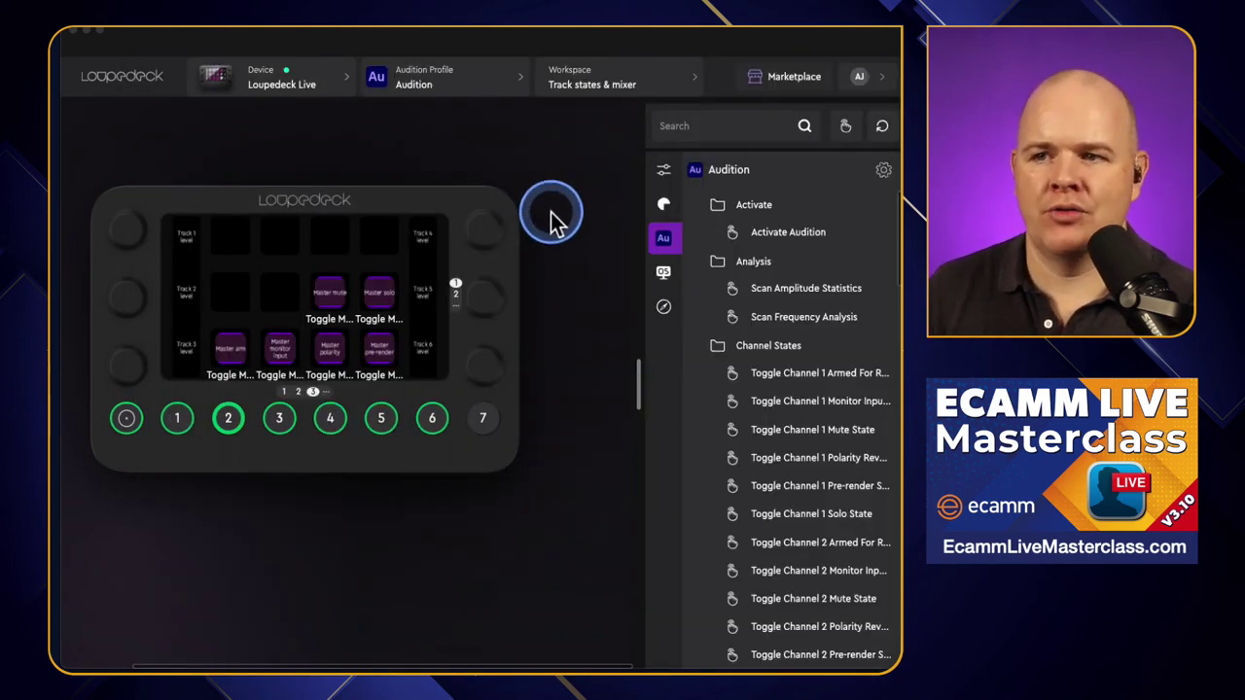
{"action": "left_click", "coordinate": [510, 88]}
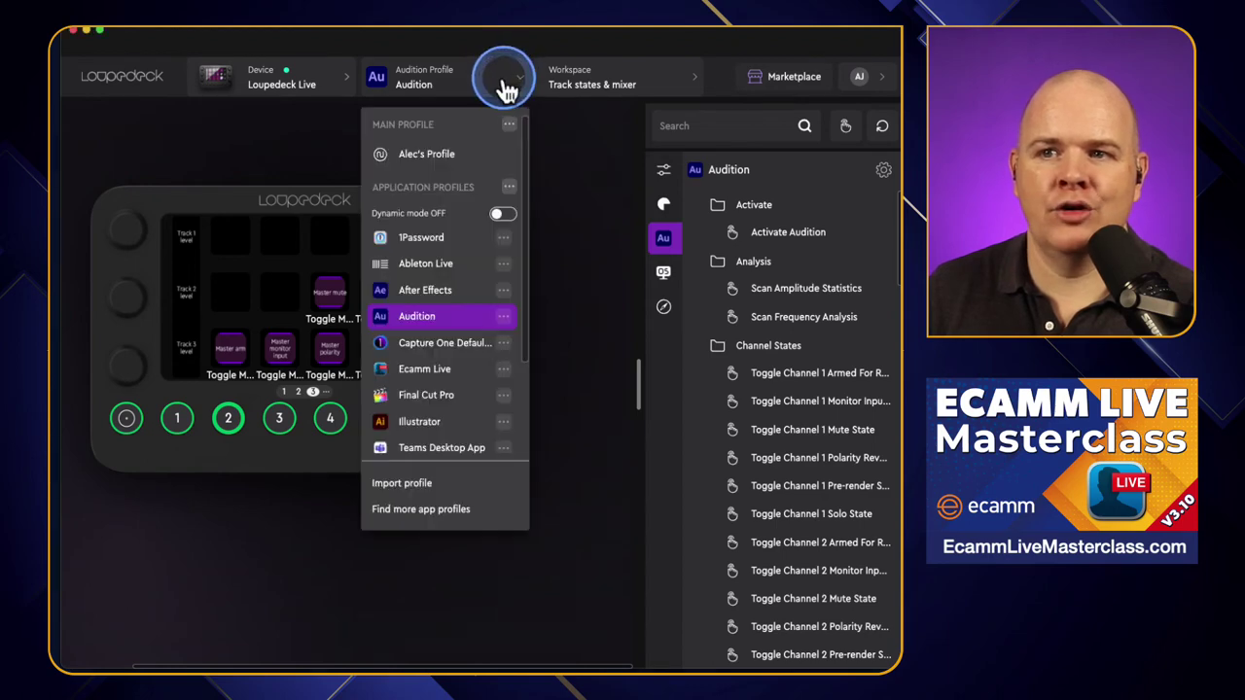
{"action": "left_click", "coordinate": [418, 155]}
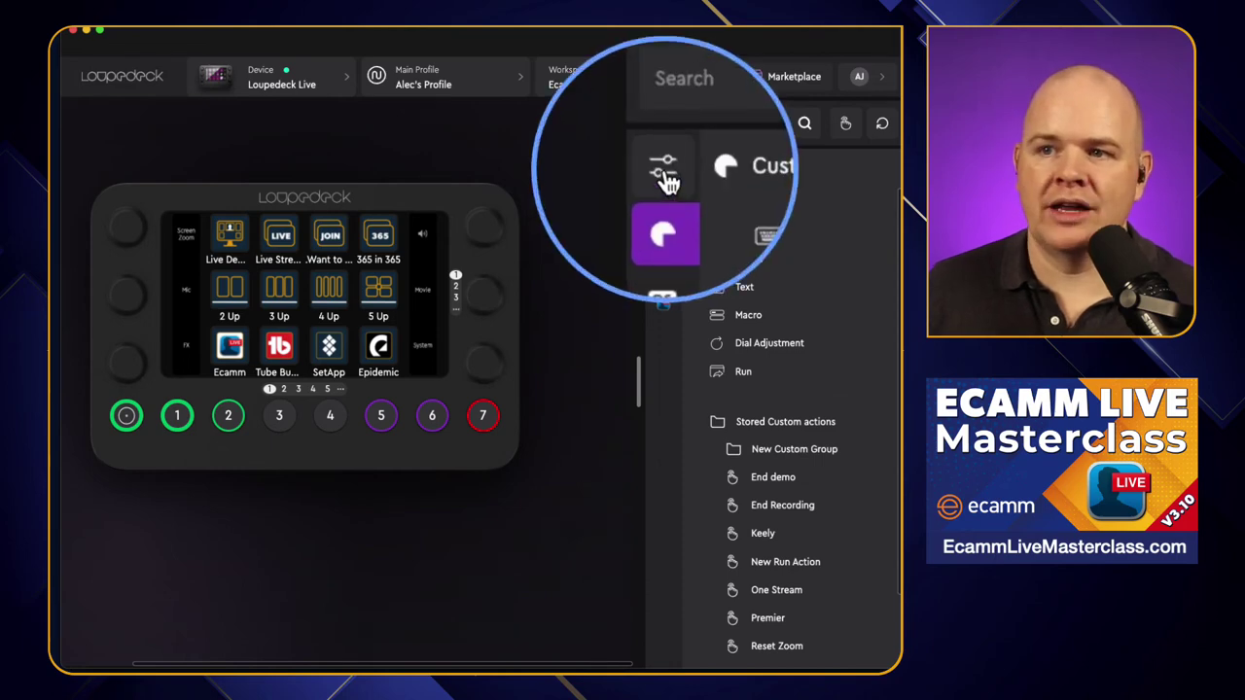
Step: Show the list for hiding and showing plugins in the main profile's action library
{"action": "left_click", "coordinate": [663, 167]}
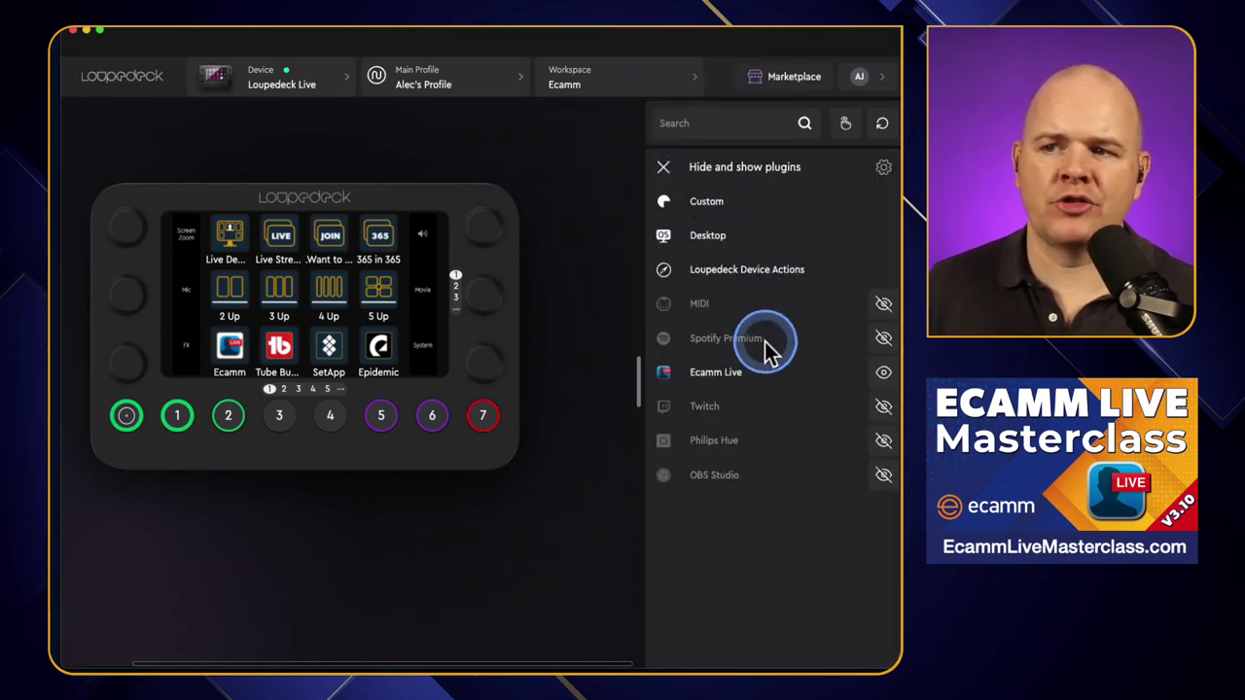
{"action": "left_click", "coordinate": [883, 339]}
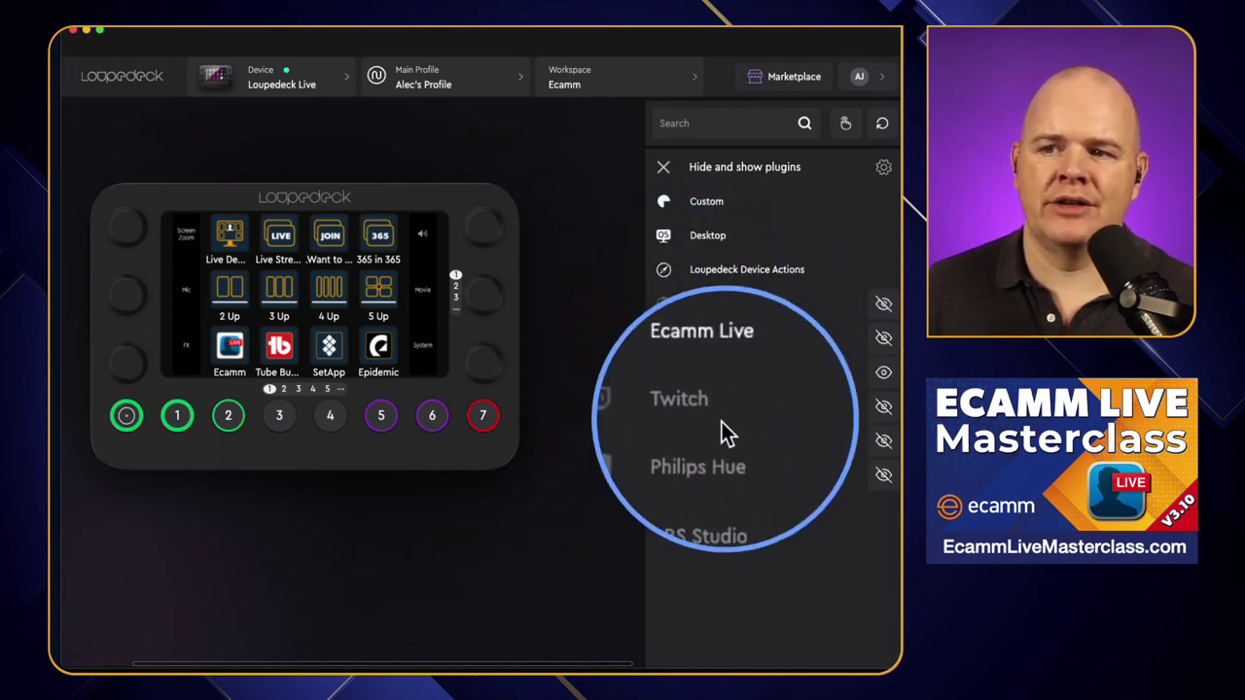
Step: Show the Philips Hue plugin in the main profile's plugin list and hide it again
{"action": "left_click", "coordinate": [885, 467]}
{"action": "left_click", "coordinate": [883, 442]}
{"action": "left_click", "coordinate": [881, 475]}
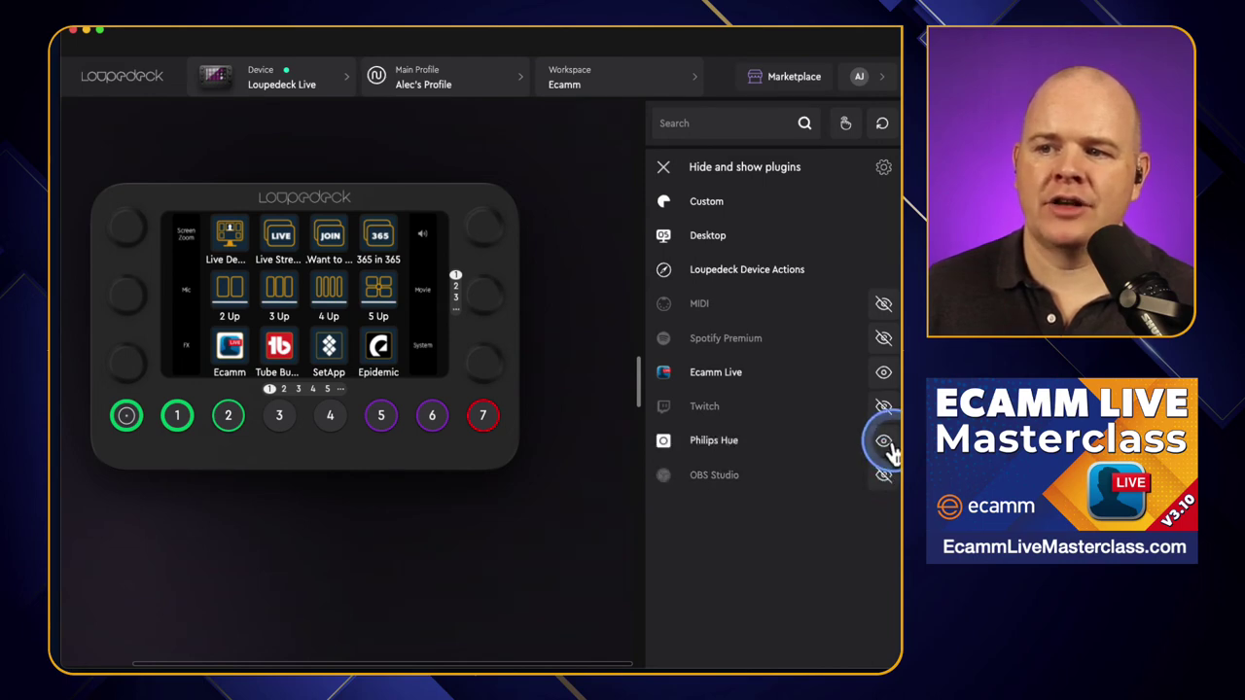
Step: Switch to the Stream Deck app and enable the OBS Studio category in its action list
{"action": "key", "text": "super+Tab"}
{"action": "left_click_drag", "start_coordinate": [556, 126], "coordinate": [181, 73]}
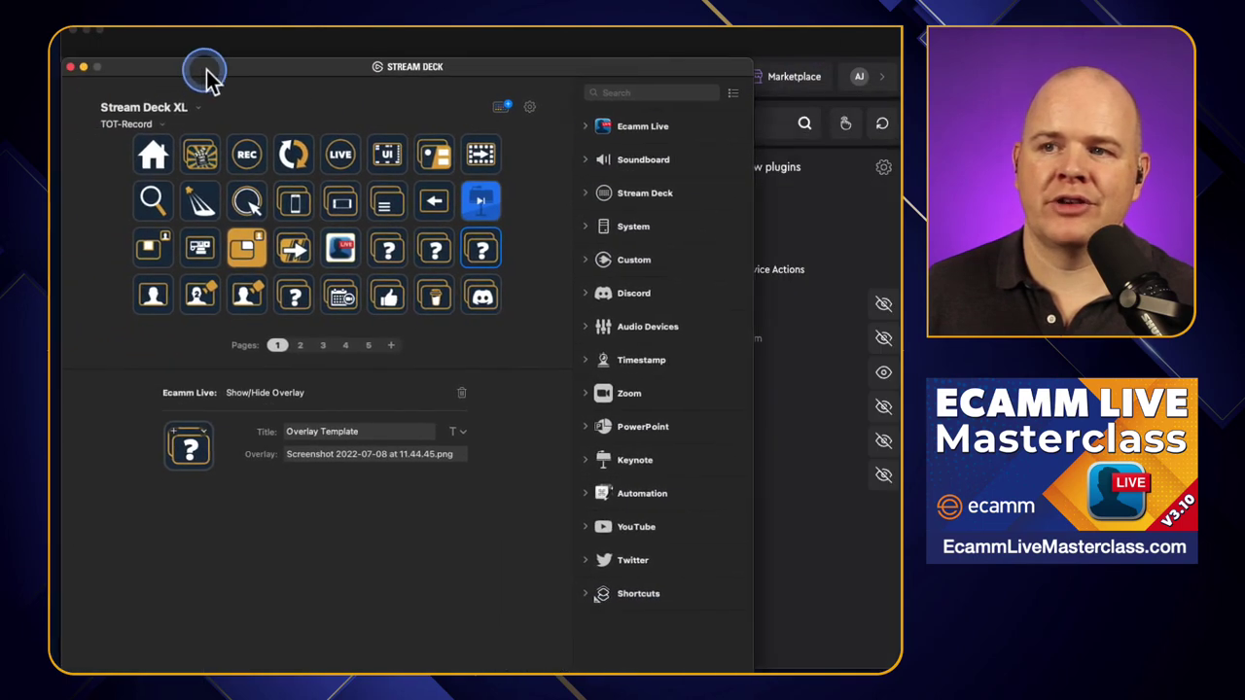
{"action": "left_click", "coordinate": [736, 93]}
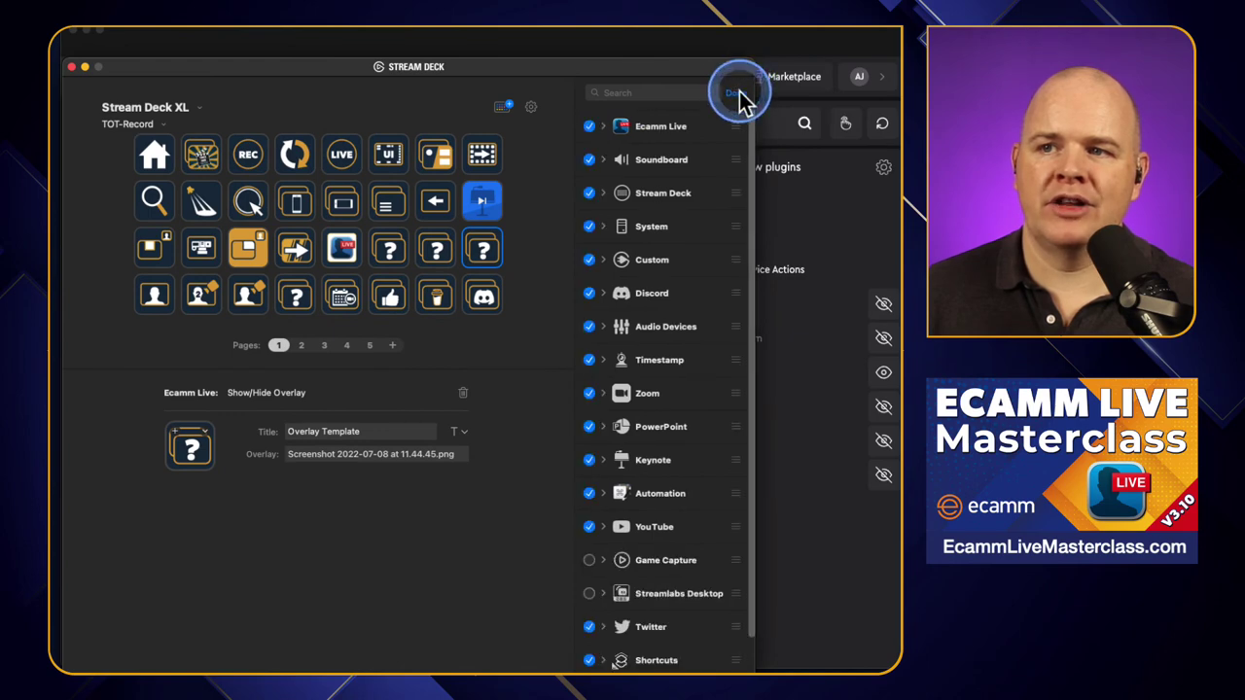
{"action": "scroll", "coordinate": [670, 438], "scroll_direction": "down", "scroll_amount": 2}
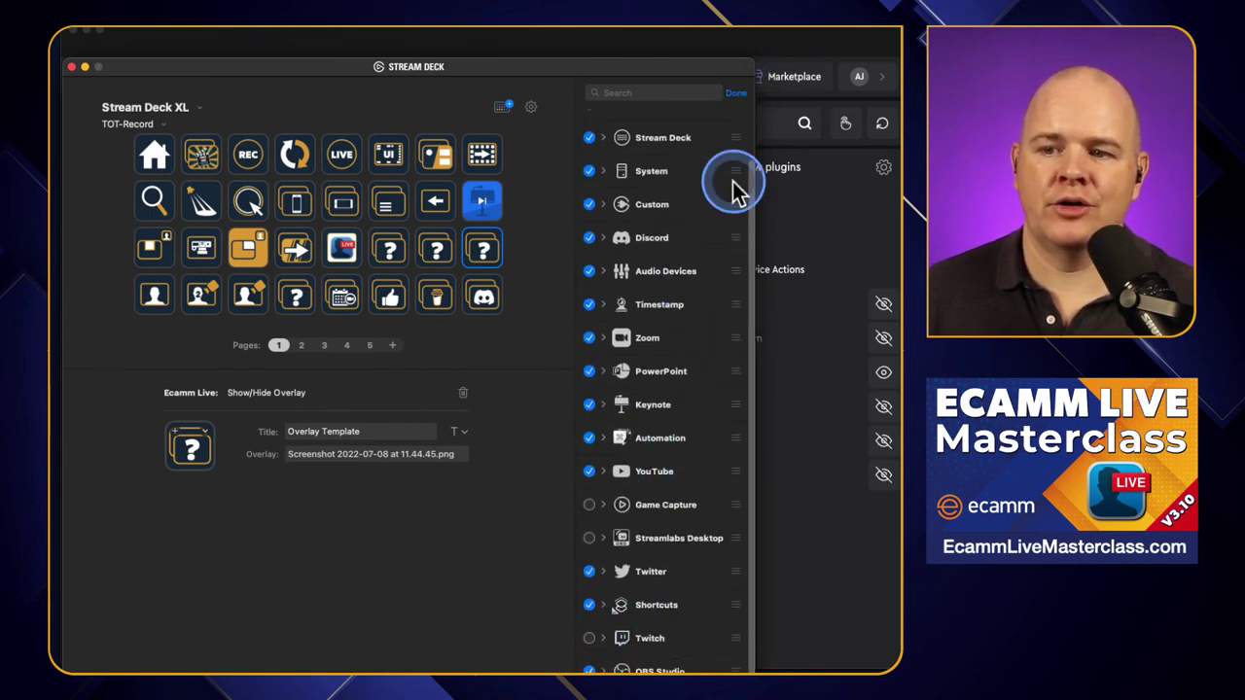
{"action": "left_click", "coordinate": [736, 93]}
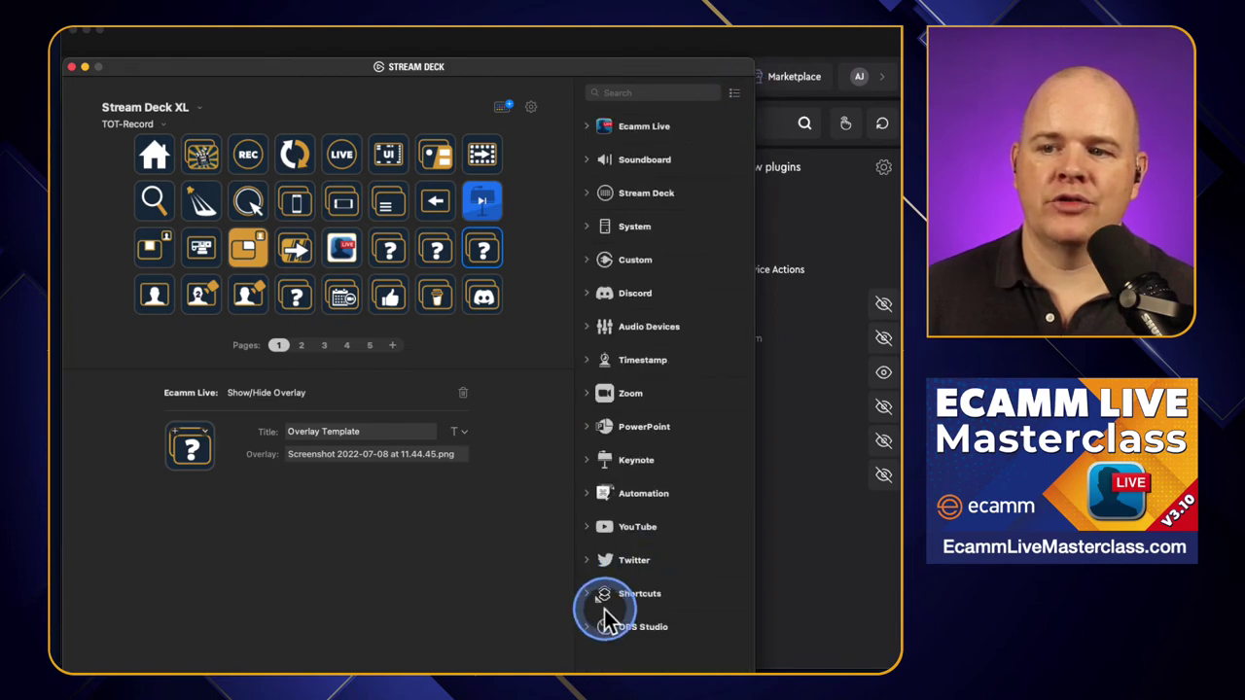
Step: Disable the OBS Studio category in Stream Deck's action list and move the window away to return to Loupedeck
{"action": "left_click", "coordinate": [732, 93]}
{"action": "scroll", "coordinate": [645, 509], "scroll_direction": "down", "scroll_amount": 2}
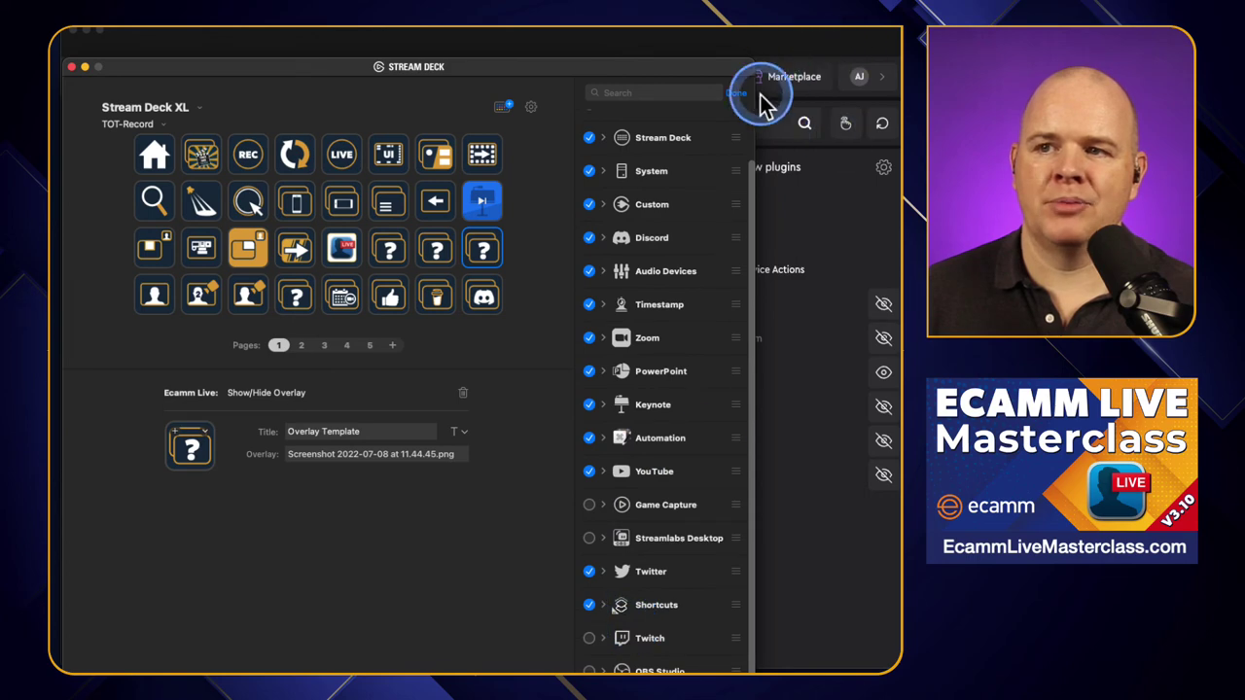
{"action": "left_click", "coordinate": [736, 94]}
{"action": "left_click_drag", "start_coordinate": [633, 67], "coordinate": [1236, 49]}
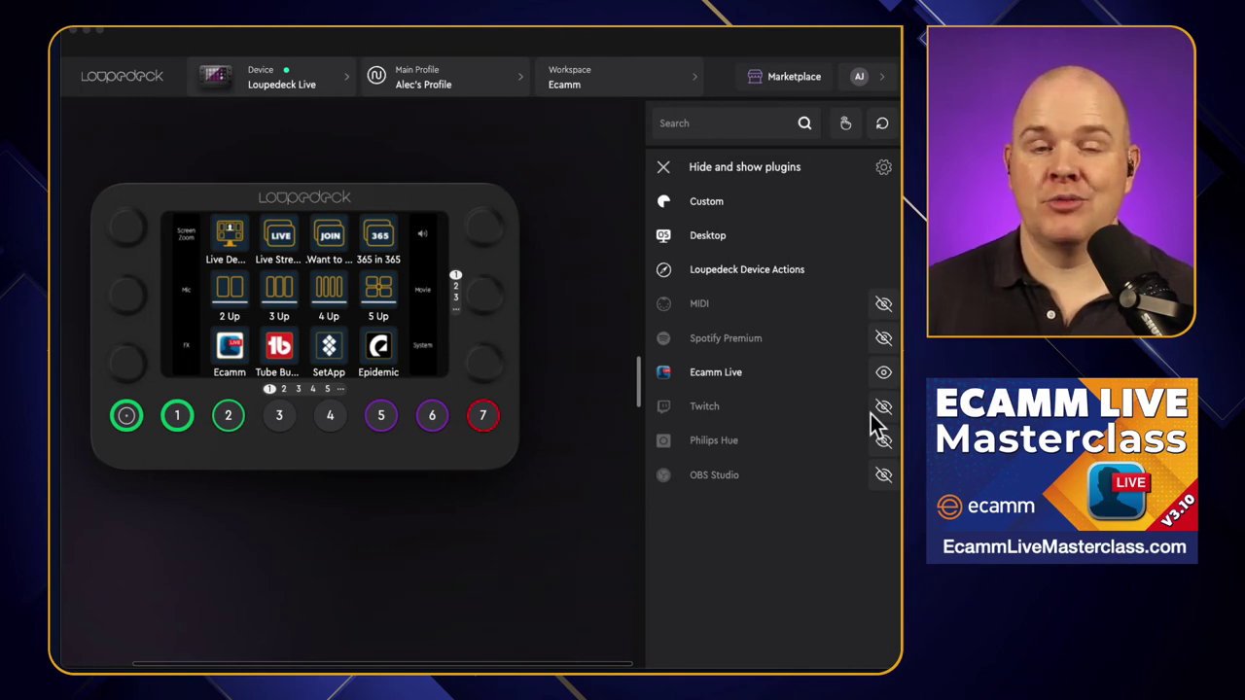
Step: Look through the installed plugins in Loupedeck's Add-on Manager, and close it and the list for hiding and showing plugins
{"action": "left_click_drag", "start_coordinate": [871, 414], "coordinate": [838, 258]}
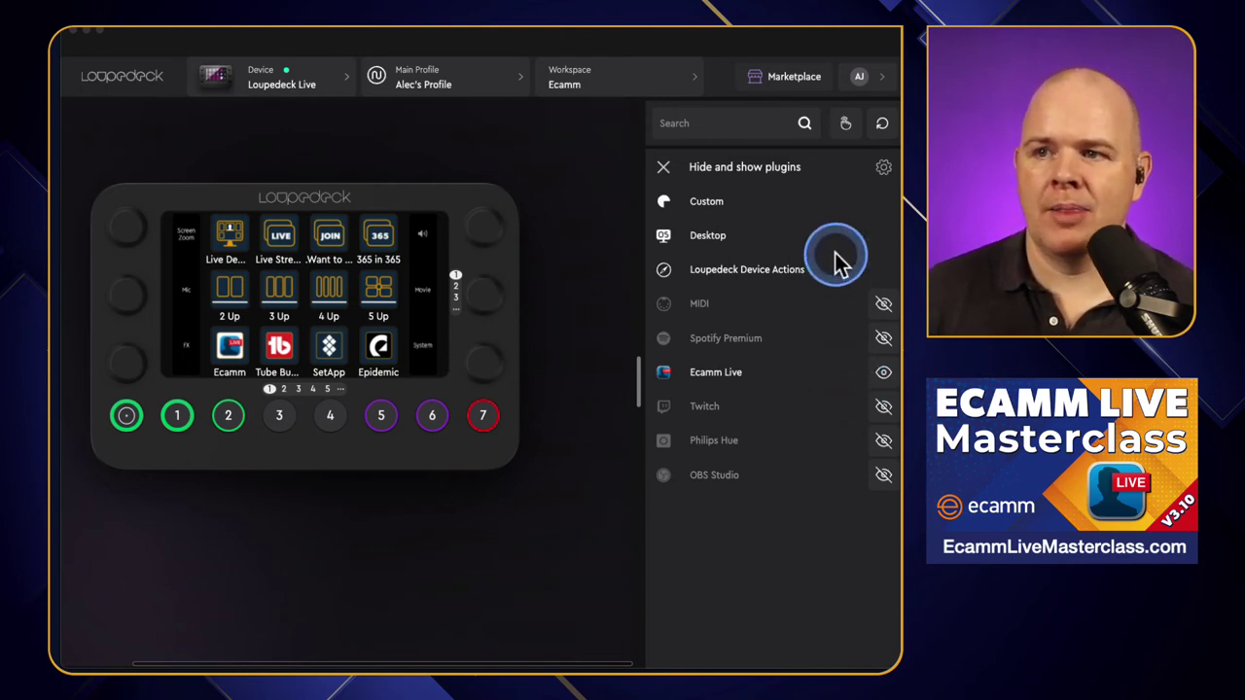
{"action": "left_click", "coordinate": [883, 171]}
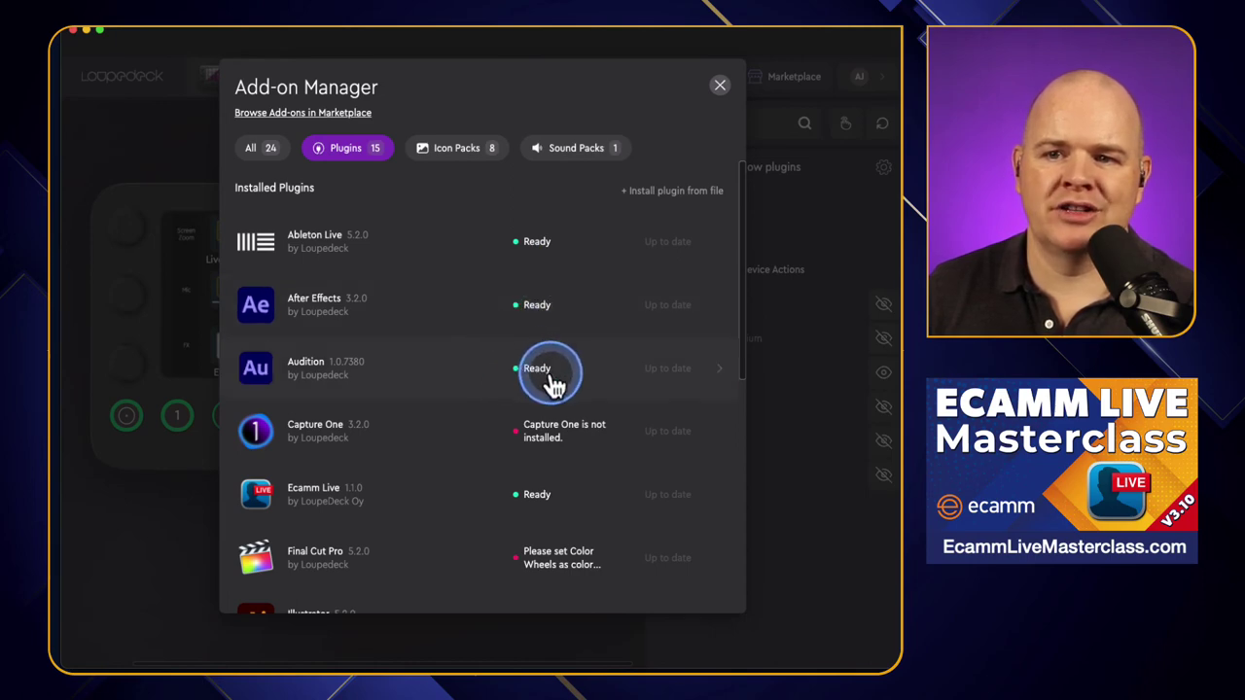
{"action": "scroll", "coordinate": [549, 384], "scroll_direction": "down", "scroll_amount": 5}
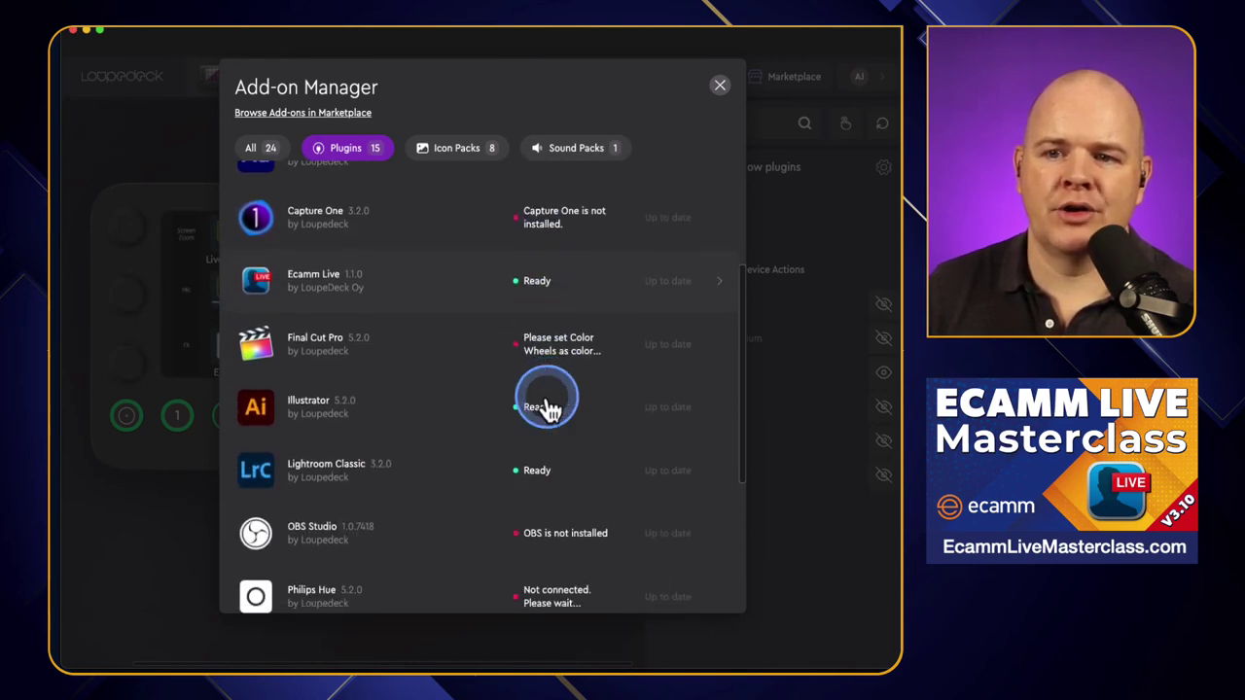
{"action": "left_click", "coordinate": [716, 92]}
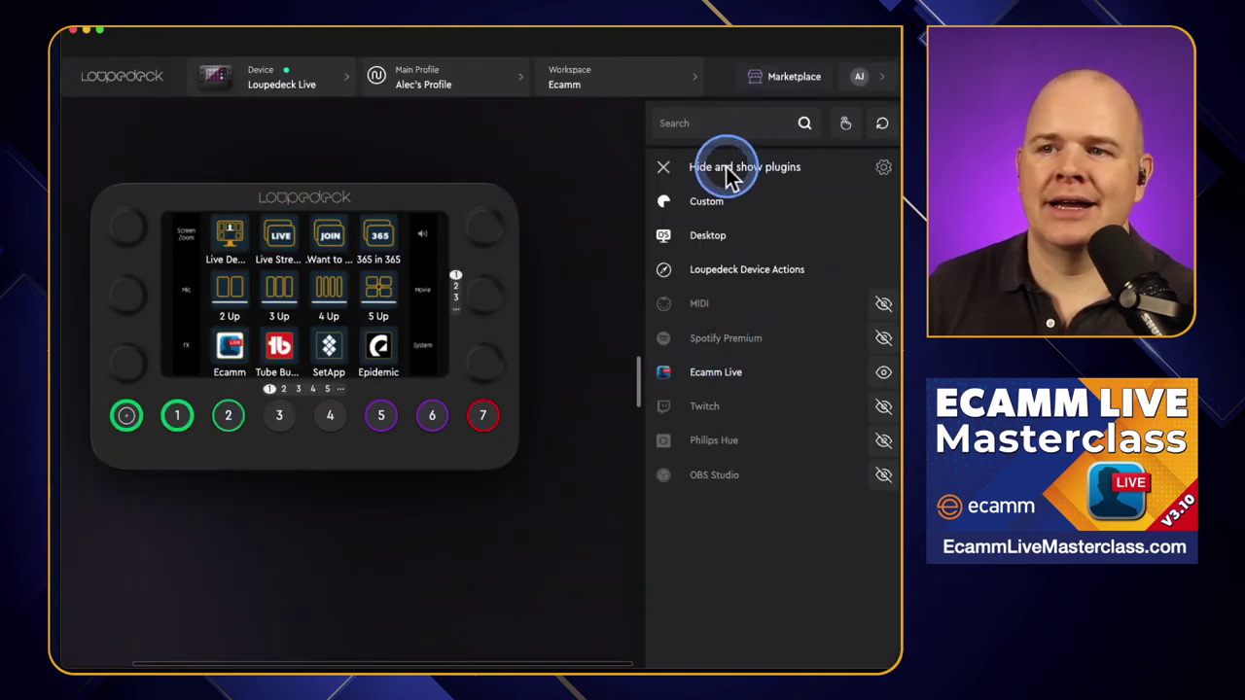
{"action": "left_click", "coordinate": [663, 167]}
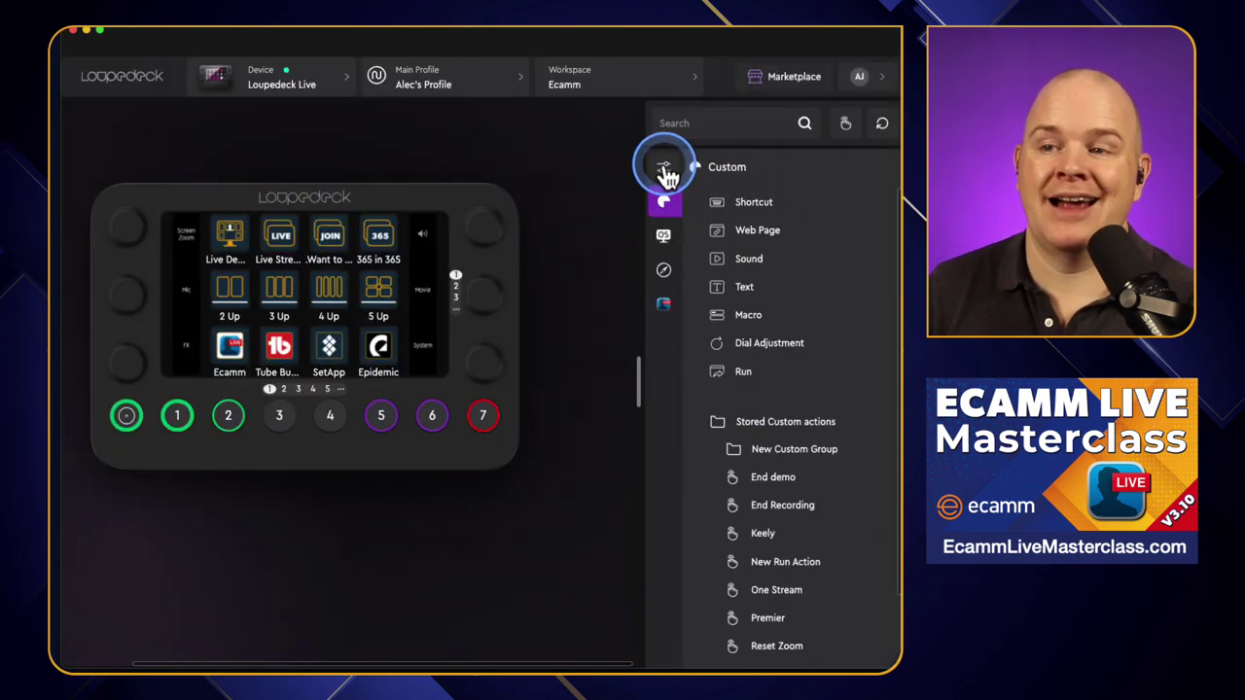
Step: Look at the available main and application profiles, close the list and inspect the Volume dial on the device
{"action": "left_click", "coordinate": [533, 434]}
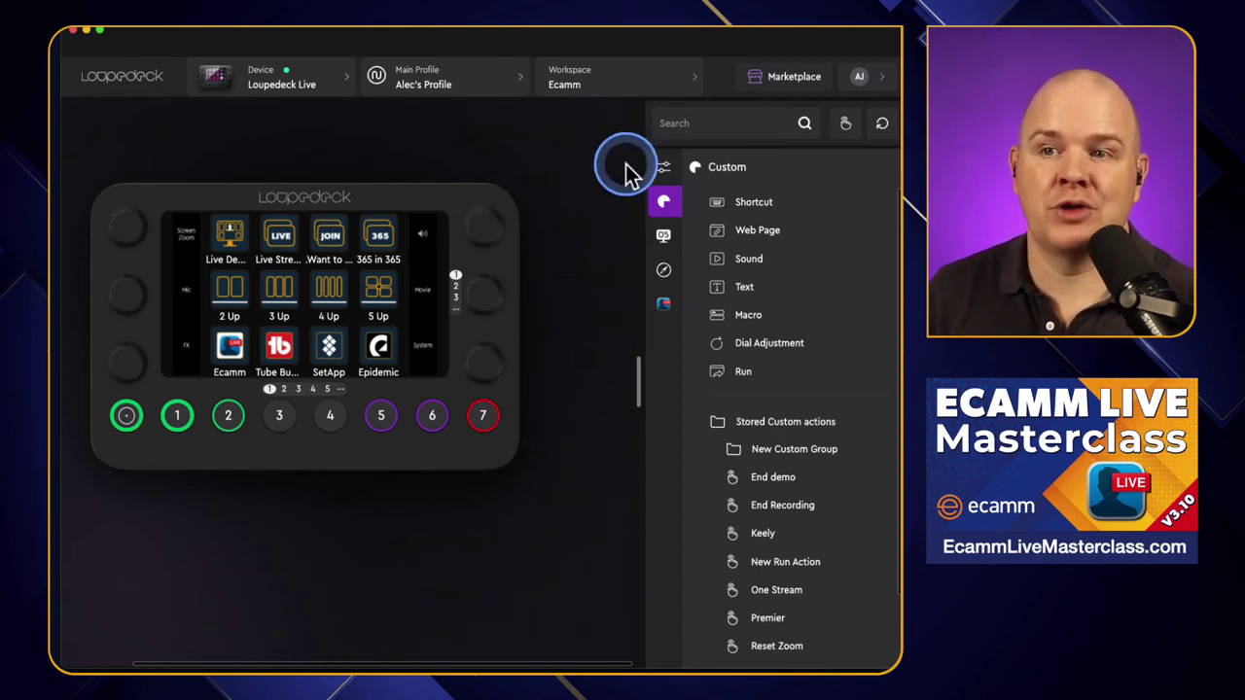
{"action": "left_click", "coordinate": [454, 88]}
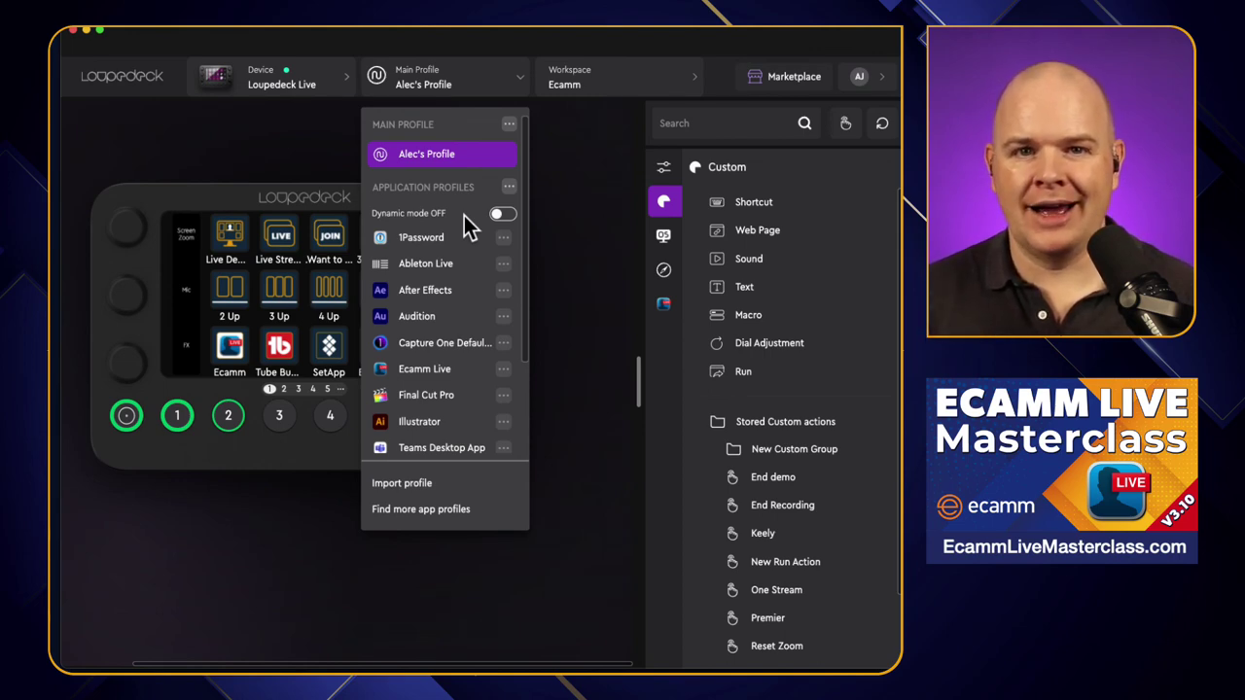
{"action": "left_click", "coordinate": [375, 124]}
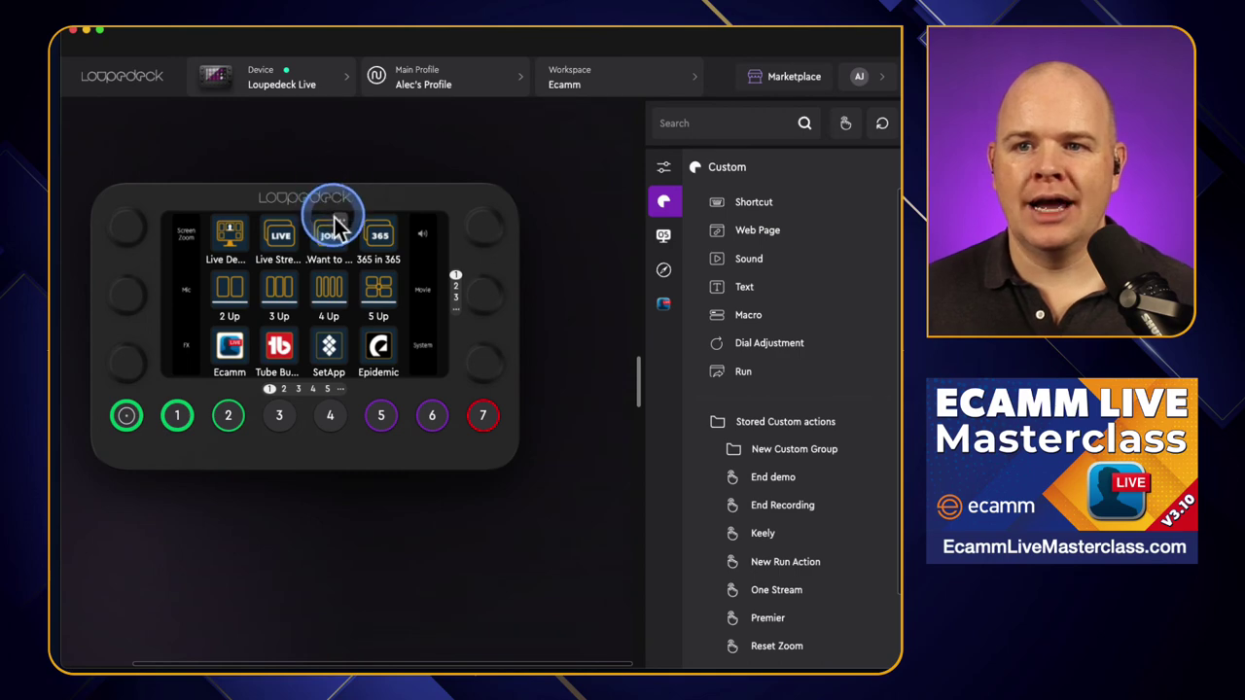
{"action": "left_click", "coordinate": [478, 233]}
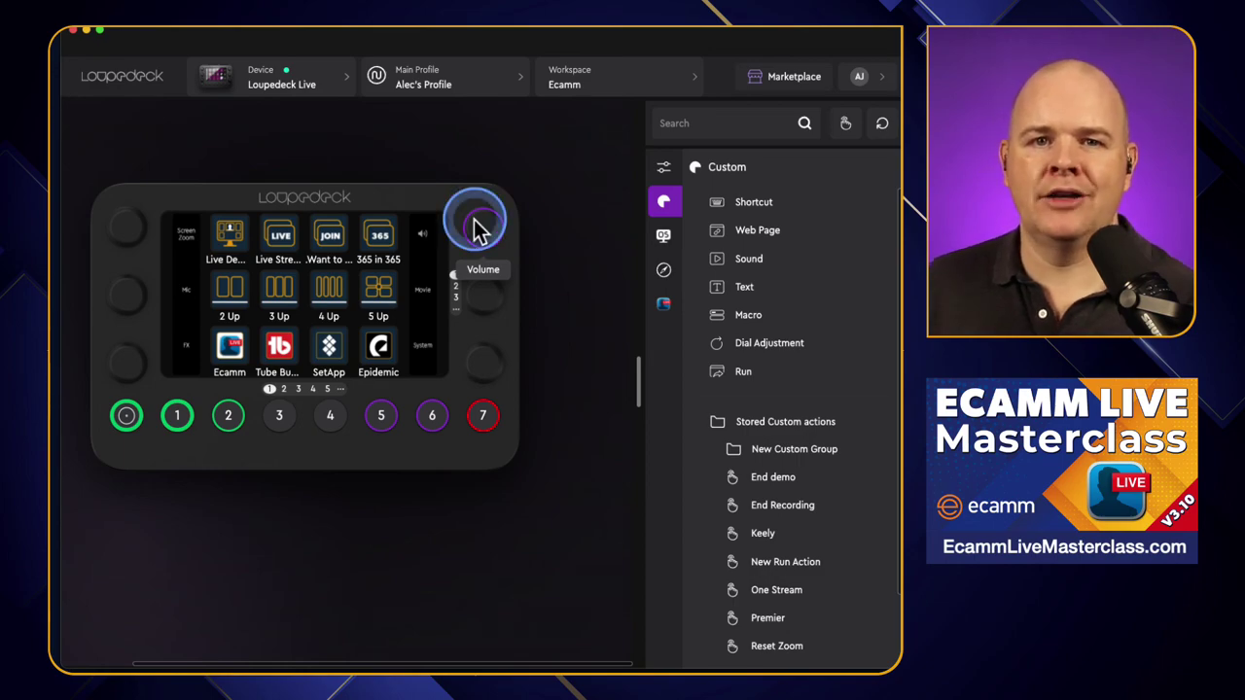